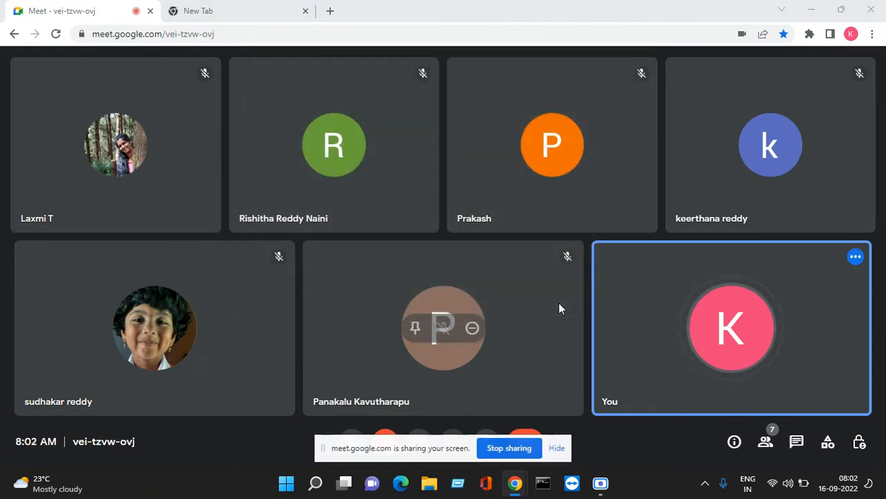
# - Present the screen to the Meet call, dismiss the infinity-mirror warning, and open a new tab
pyautogui.click(559, 447)
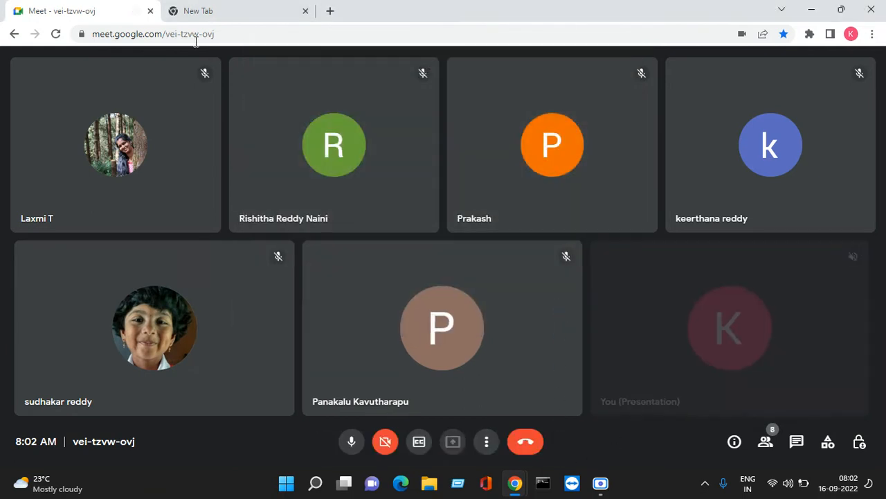
pyautogui.click(218, 6)
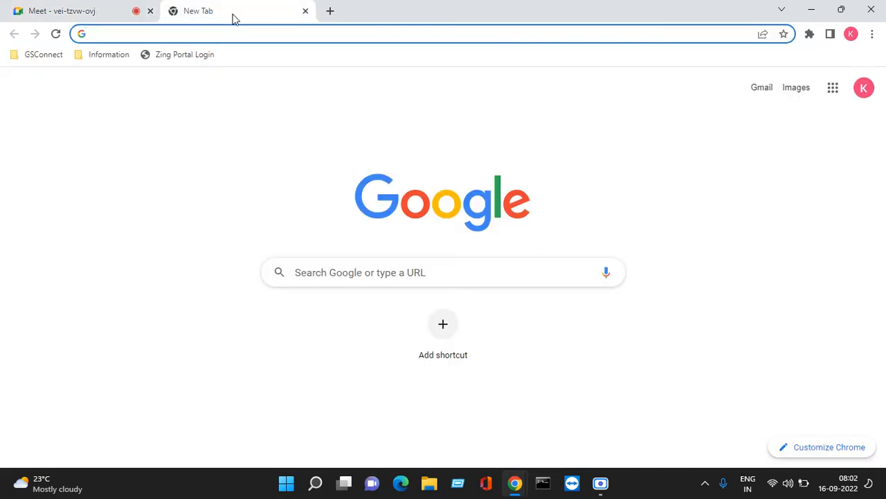
pyautogui.click(305, 11)
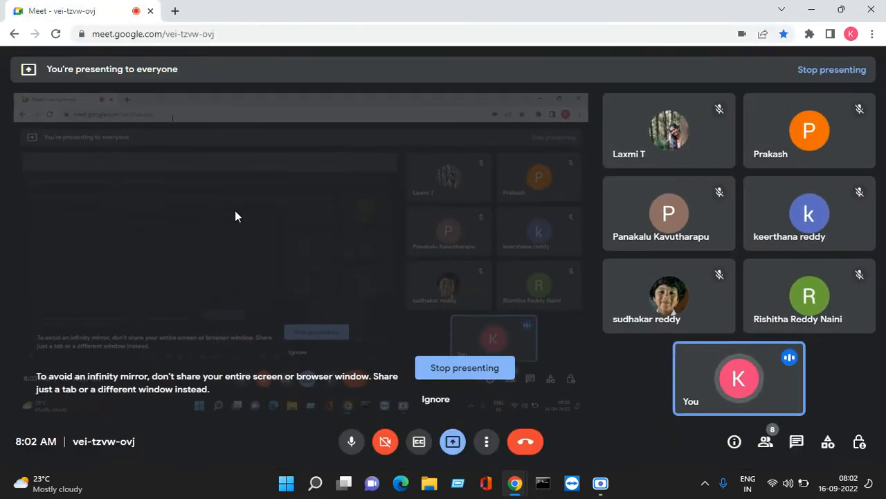
pyautogui.click(434, 400)
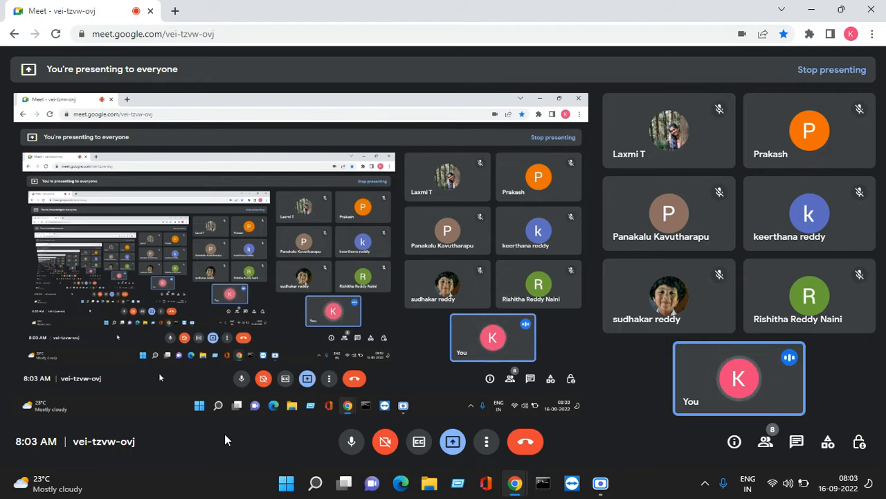
pyautogui.hotkey('ctrl', 't')
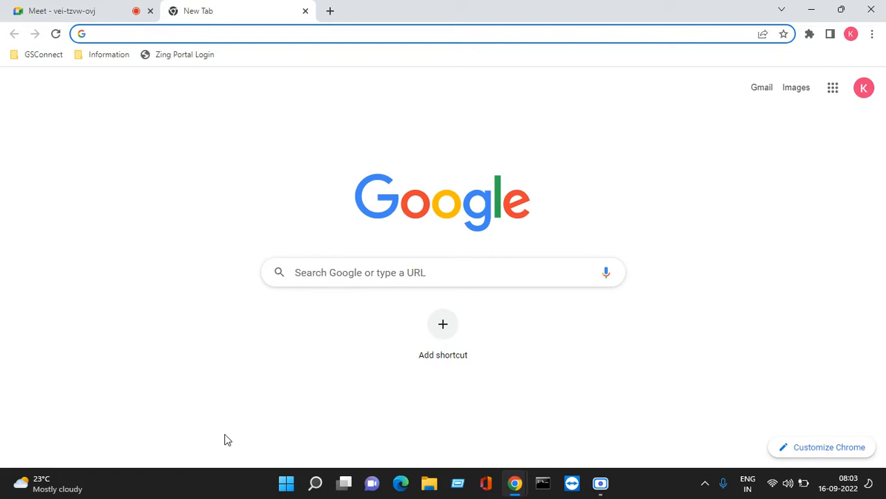
# - Load developer.servicenow.com in the new tab, then return to the Meet call
pyautogui.write('dee')
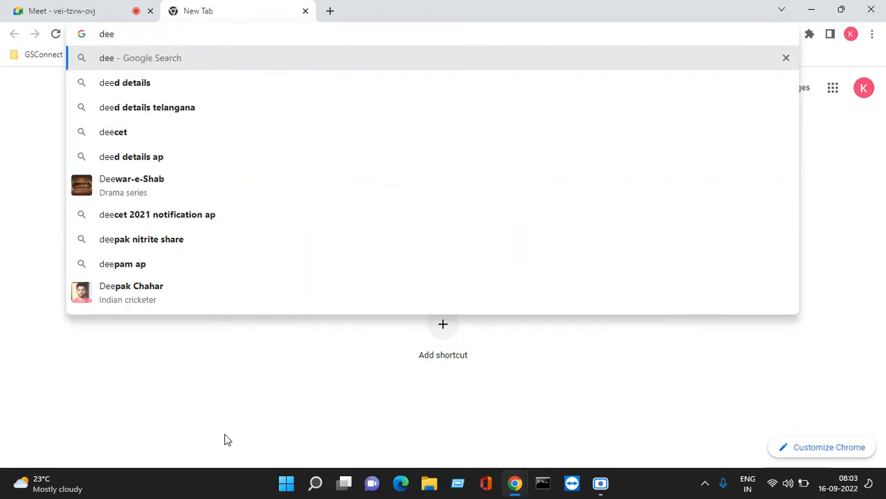
pyautogui.press('BackSpace')
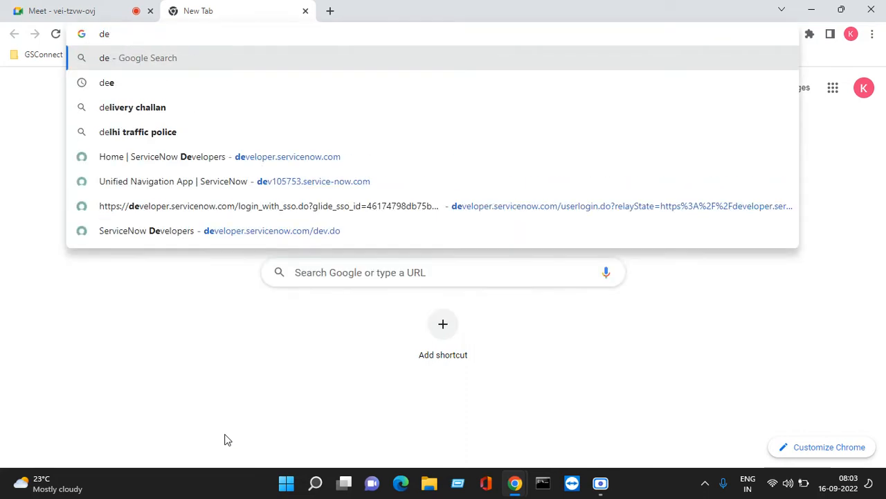
pyautogui.press('Down')
pyautogui.press('Down')
pyautogui.press('Down')
pyautogui.press('Down')
pyautogui.press('Return')
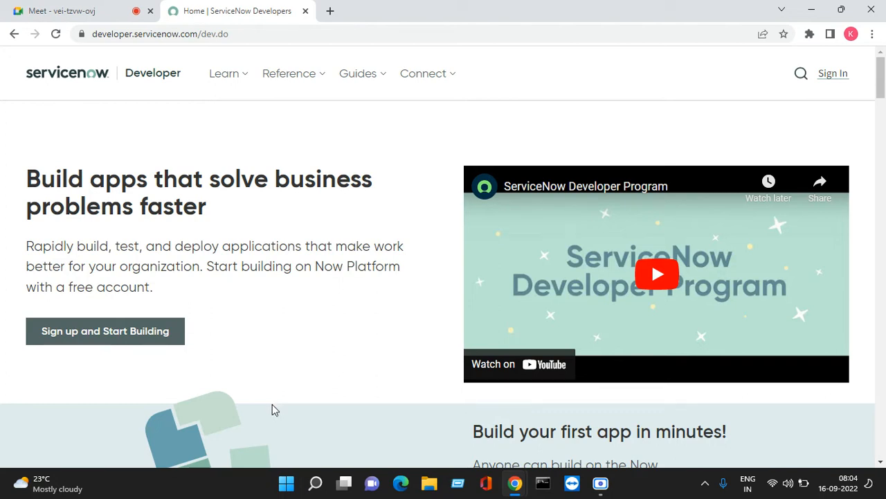
pyautogui.click(108, 17)
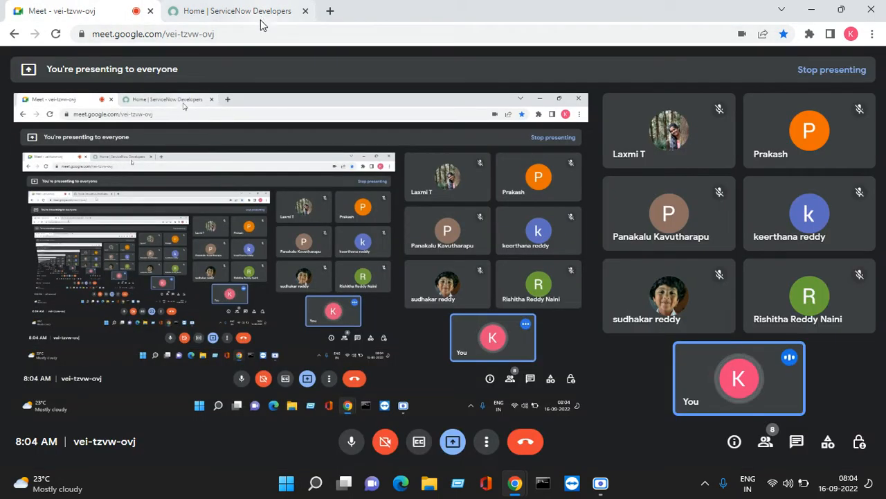
# - Copy the e-mail address posted in the Meet chat and launch Notepad
pyautogui.click(797, 447)
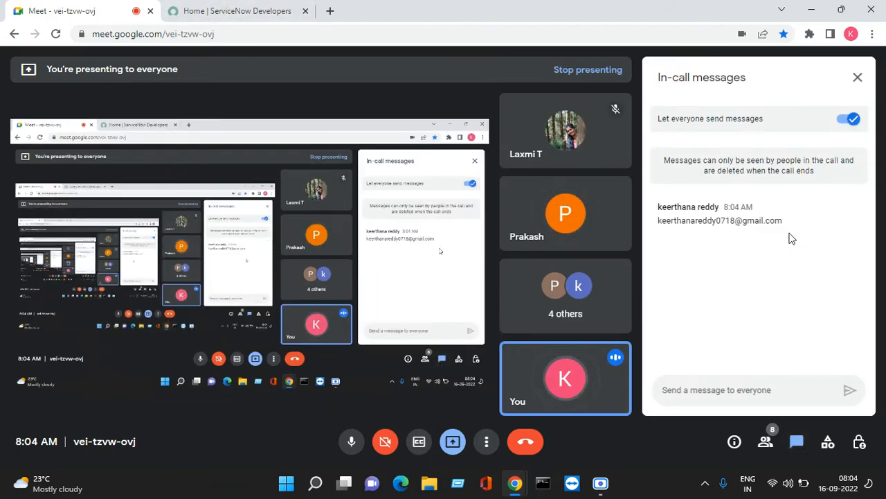
pyautogui.moveTo(783, 222); pyautogui.dragTo(663, 223)
pyautogui.rightClick(660, 230)
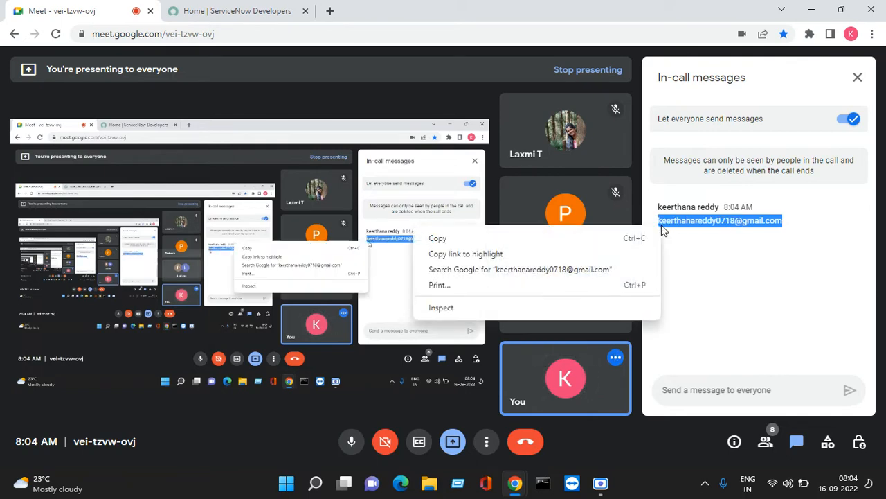
pyautogui.click(594, 241)
pyautogui.press('super+r')
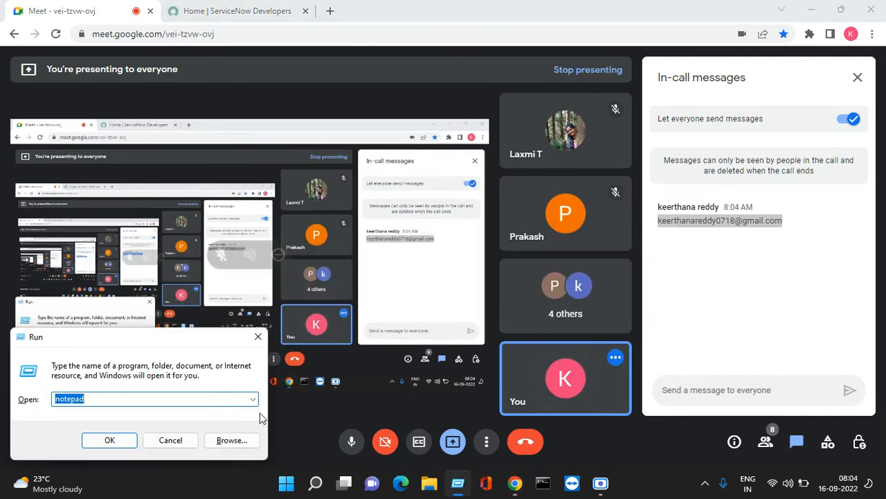
pyautogui.click(133, 441)
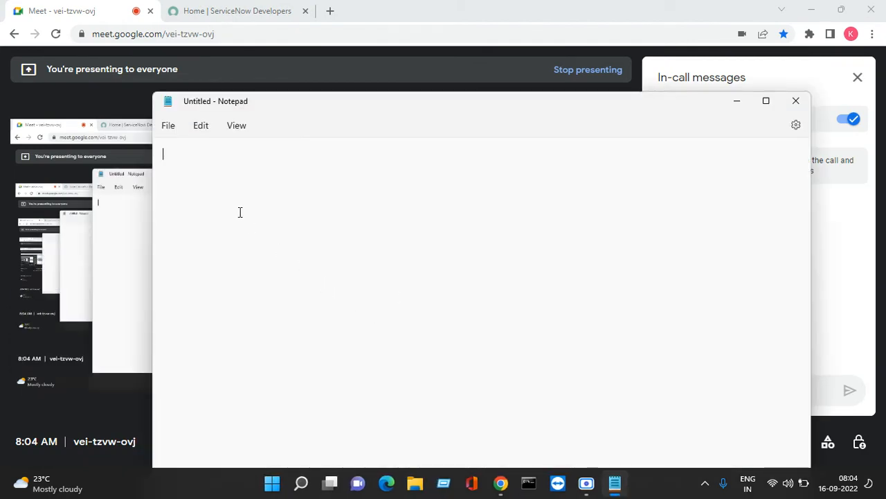
# - Paste the copied e-mail into a new note and type the account password below it
pyautogui.rightClick(247, 246)
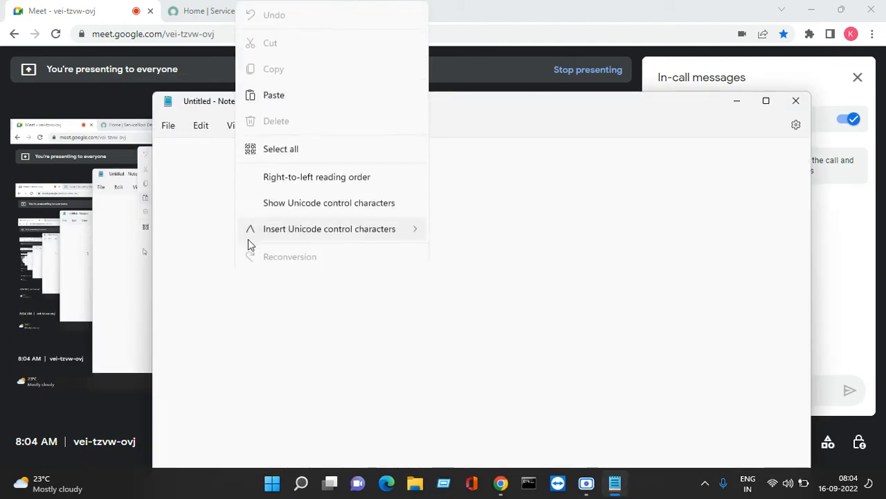
pyautogui.click(289, 104)
pyautogui.hotkey('ctrl', 'v')
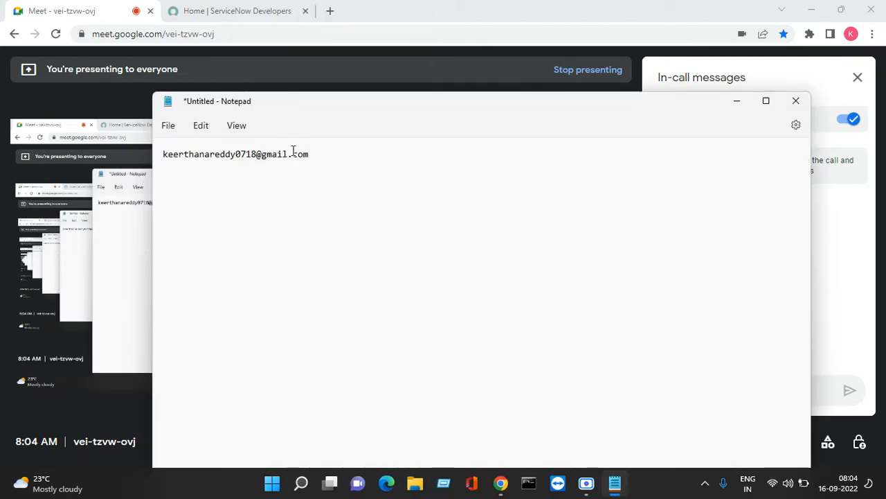
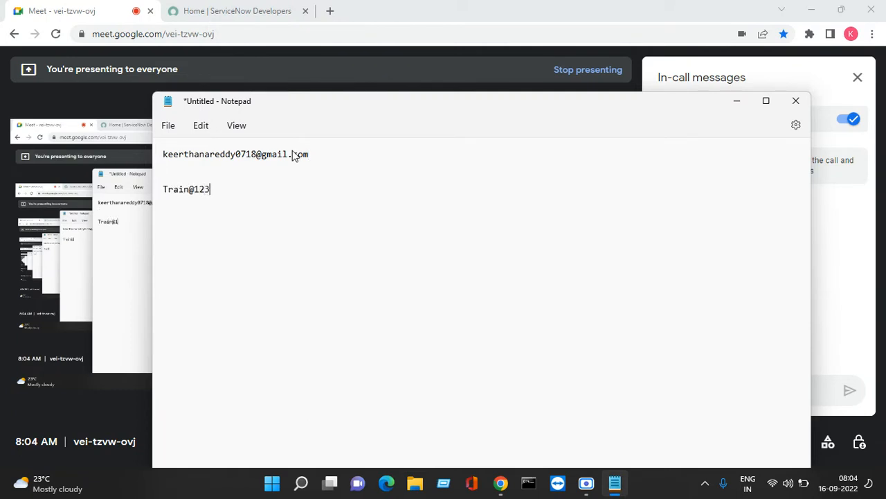
# - Copy the e-mail address from the note and return to the ServiceNow Developers page
pyautogui.moveTo(314, 155); pyautogui.dragTo(163, 156)
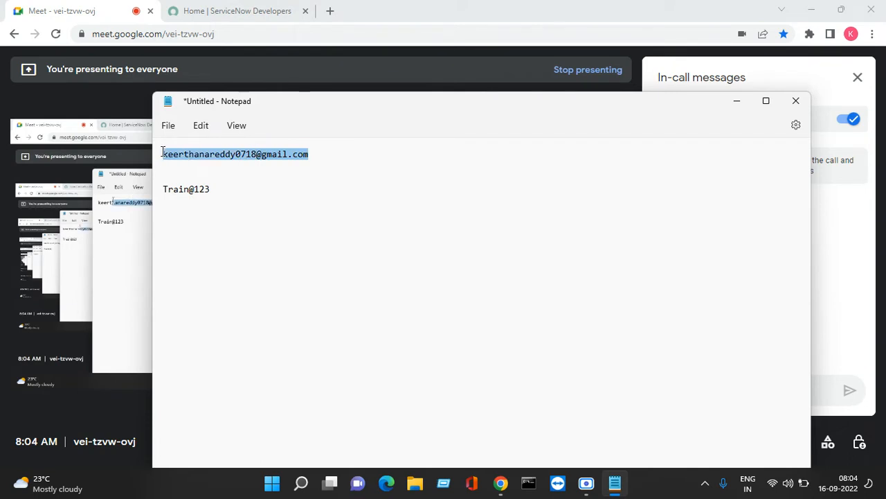
pyautogui.rightClick(173, 159)
pyautogui.click(211, 225)
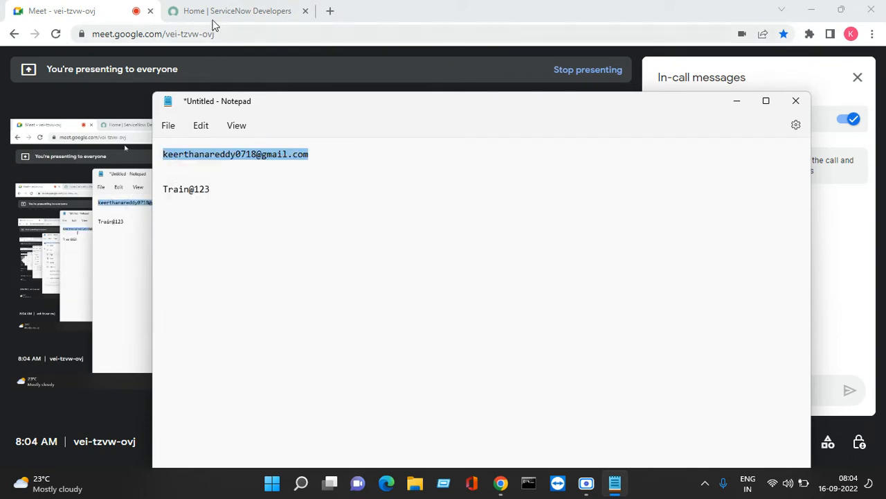
pyautogui.click(214, 17)
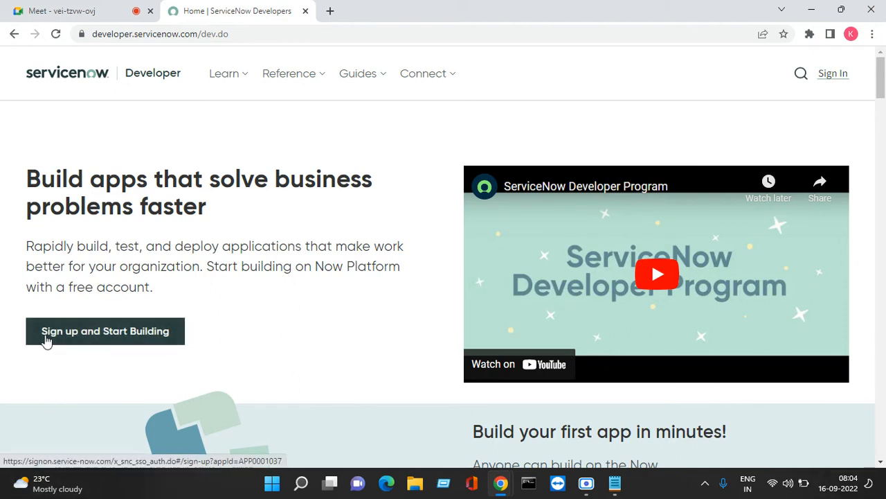
# - Start the developer sign-up, entering the first name, last name and the copied e-mail
pyautogui.click(102, 342)
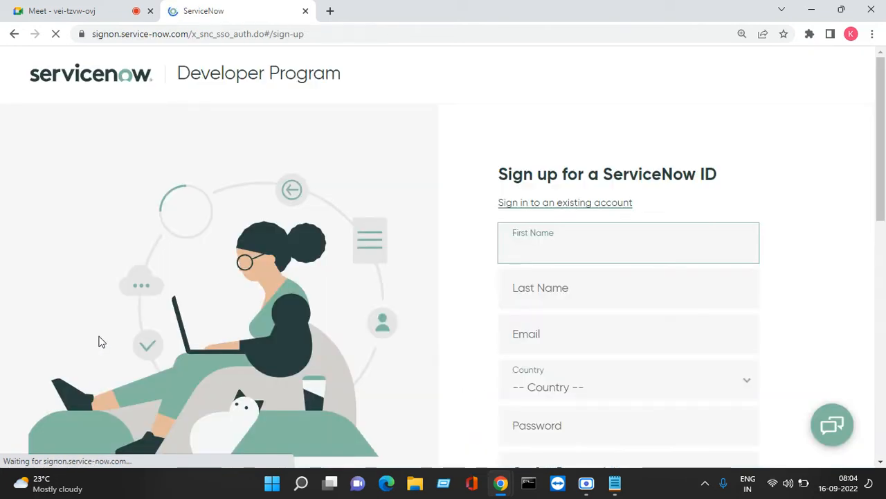
pyautogui.write('Tro')
pyautogui.write('inin')
pyautogui.write('g')
pyautogui.press('Tab')
pyautogui.write('Session')
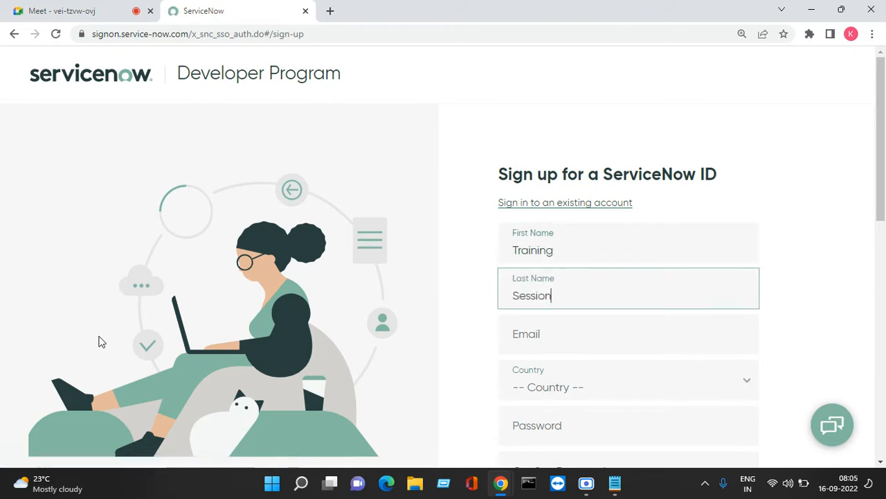
pyautogui.press('Tab')
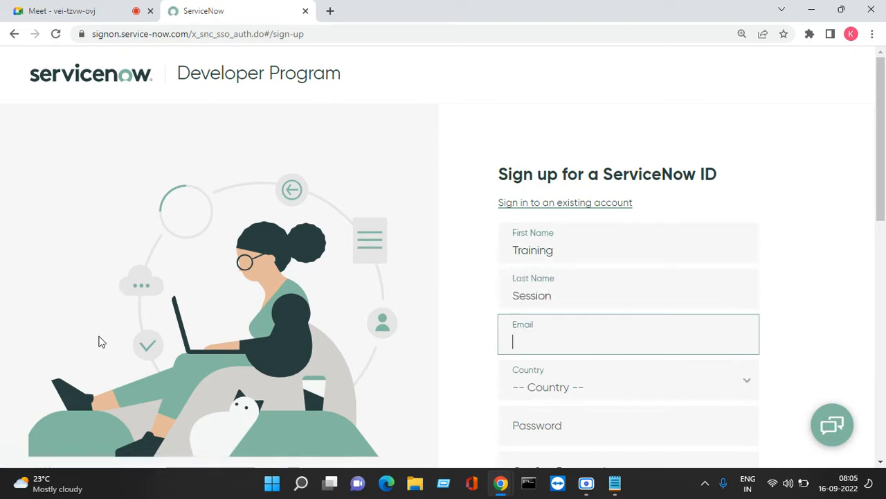
pyautogui.rightClick(583, 344)
pyautogui.click(614, 234)
# - Choose US - United States as the country and bring Notepad to the front
pyautogui.scroll(-1, 600, 279)
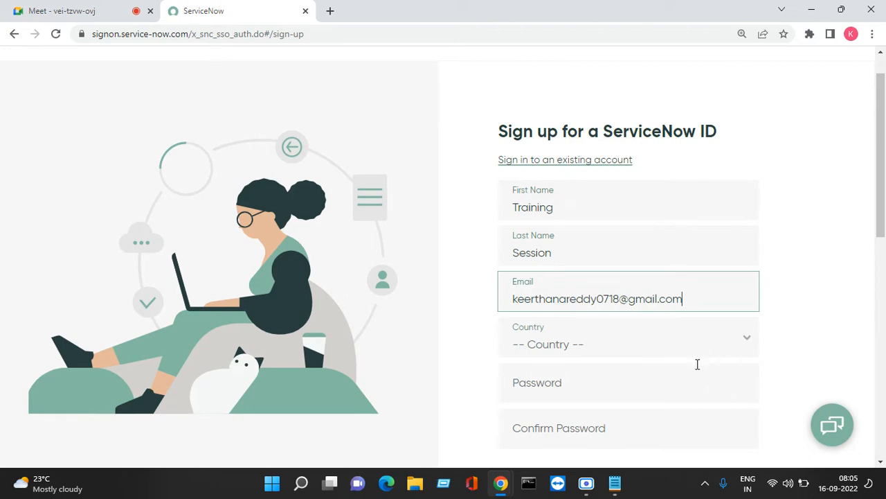
pyautogui.press('Tab')
pyautogui.click(556, 262)
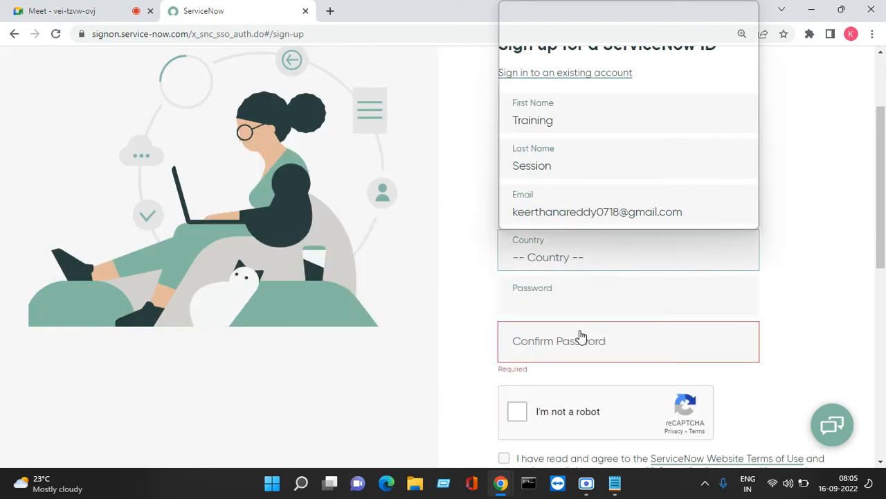
pyautogui.scroll(1, 456, 345)
pyautogui.click(741, 317)
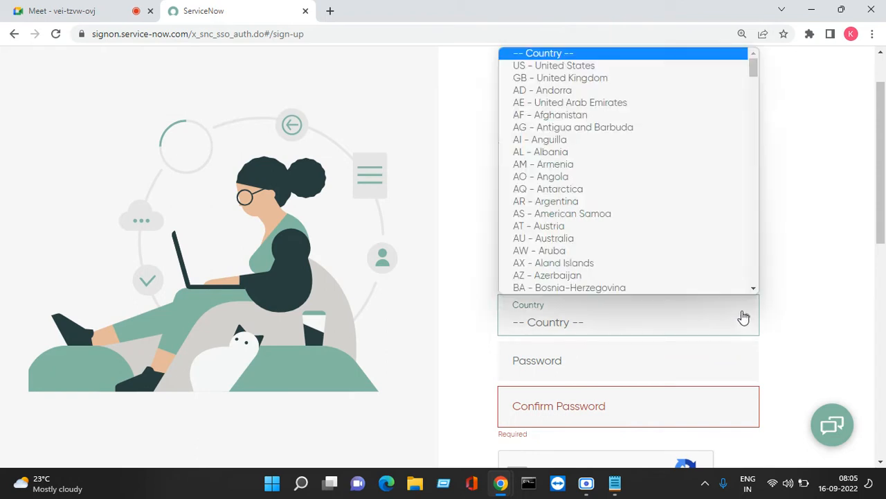
pyautogui.click(582, 68)
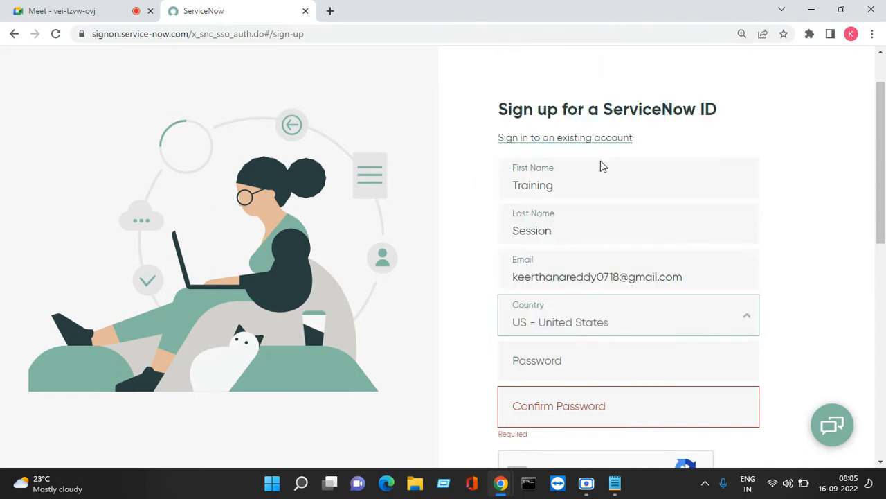
pyautogui.scroll(-1, 582, 235)
pyautogui.click(547, 298)
pyautogui.click(615, 483)
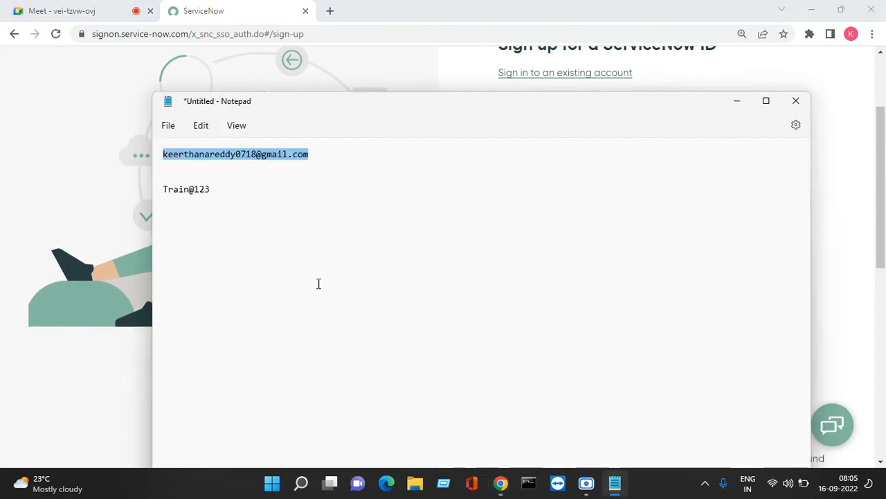
# - Copy the saved password from Notepad into both Password and Confirm Password fields
pyautogui.moveTo(217, 188); pyautogui.dragTo(161, 188)
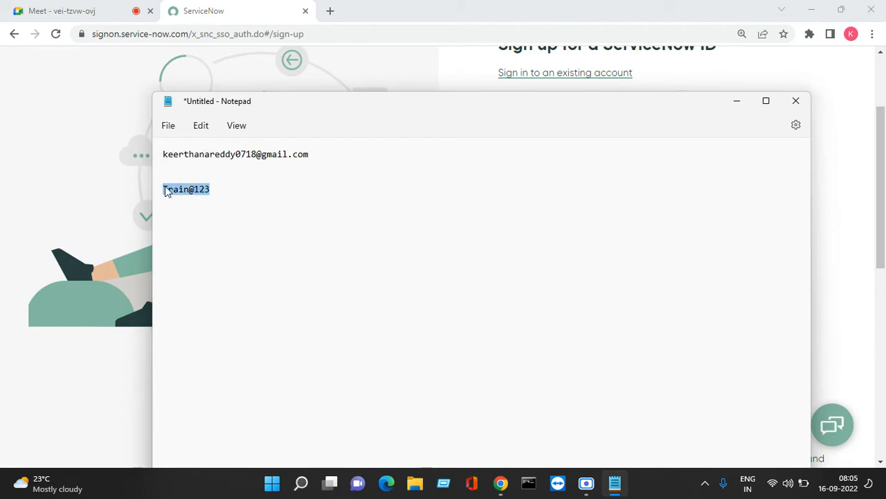
pyautogui.rightClick(166, 190)
pyautogui.click(203, 255)
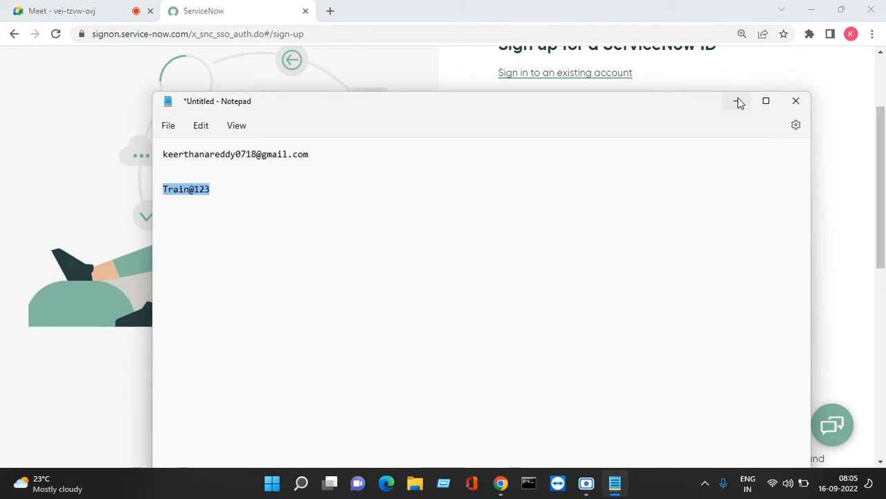
pyautogui.click(736, 101)
pyautogui.rightClick(542, 304)
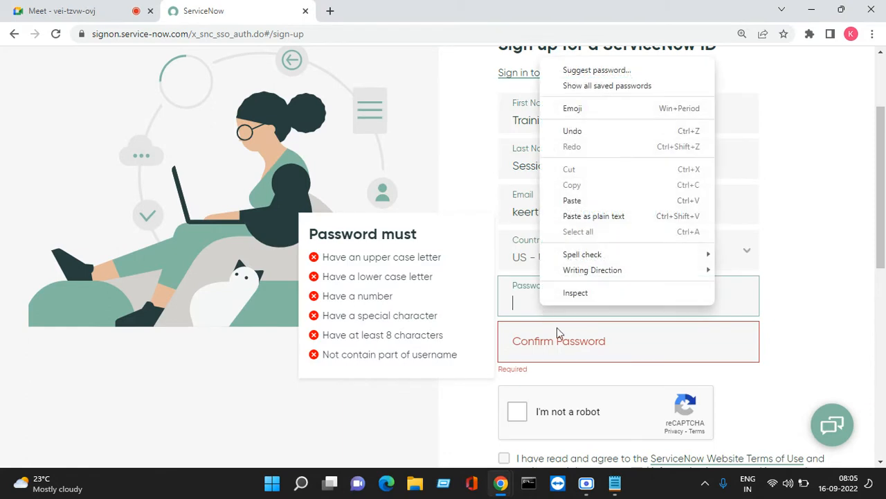
pyautogui.click(596, 198)
pyautogui.click(562, 343)
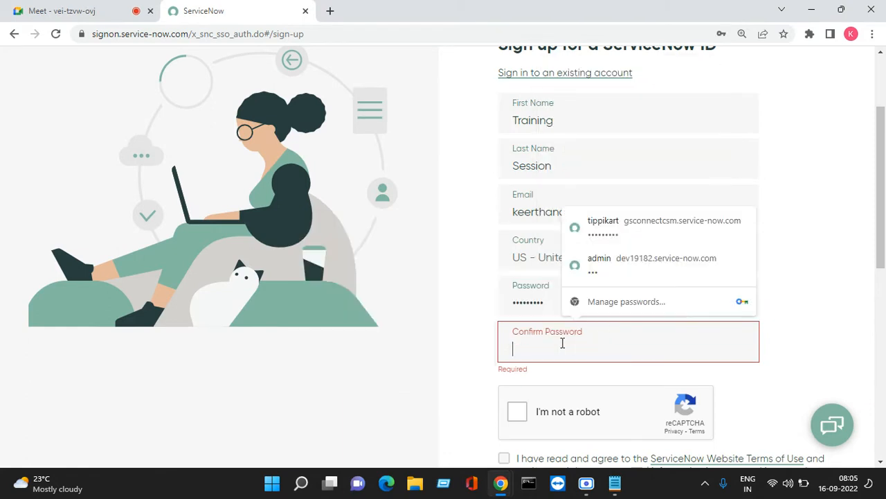
pyautogui.rightClick(562, 342)
pyautogui.click(611, 236)
# - Complete reCAPTCHA, accept the terms, submit the form, and select the rejected e-mail
pyautogui.scroll(-2, 611, 236)
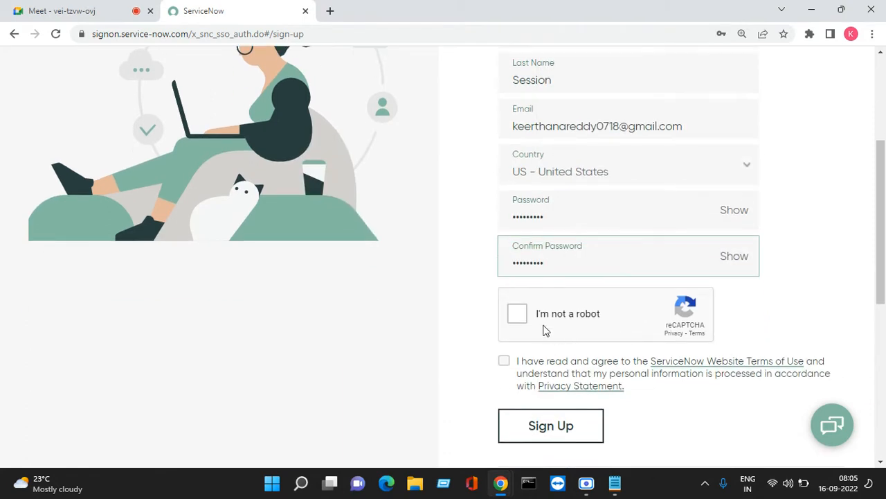
pyautogui.scroll(-1, 516, 311)
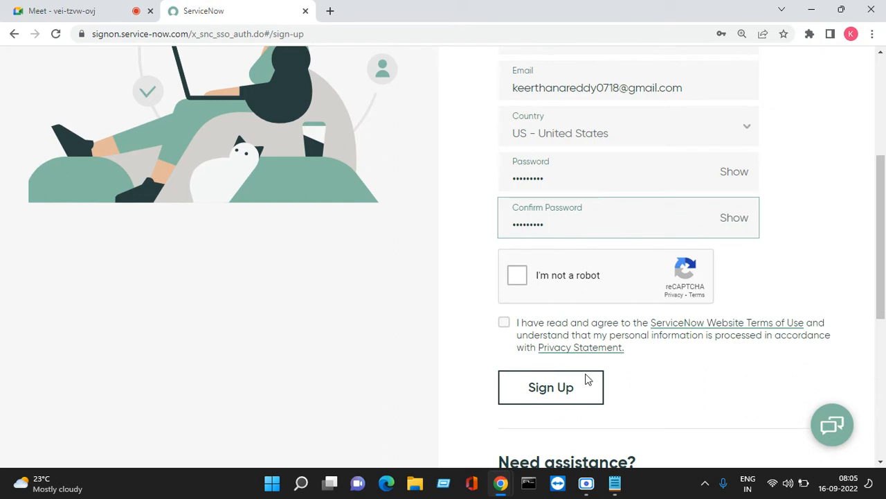
pyautogui.click(525, 282)
pyautogui.scroll(-1, 524, 280)
pyautogui.click(505, 251)
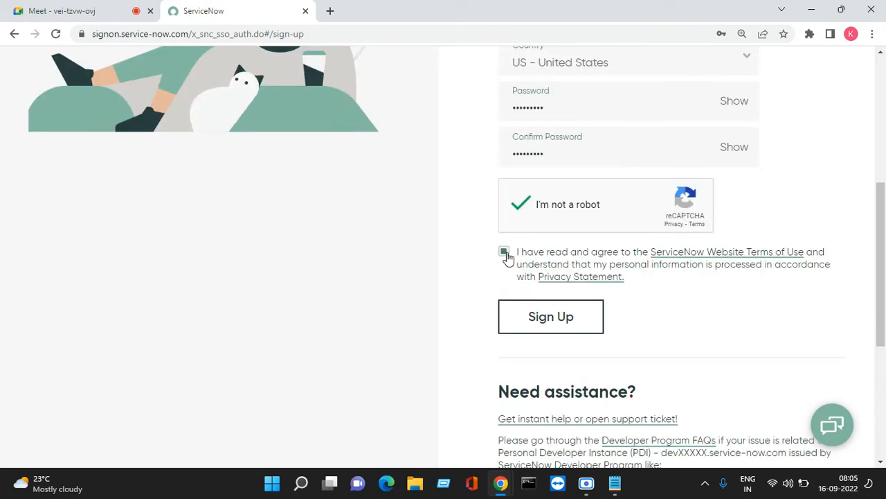
pyautogui.click(563, 329)
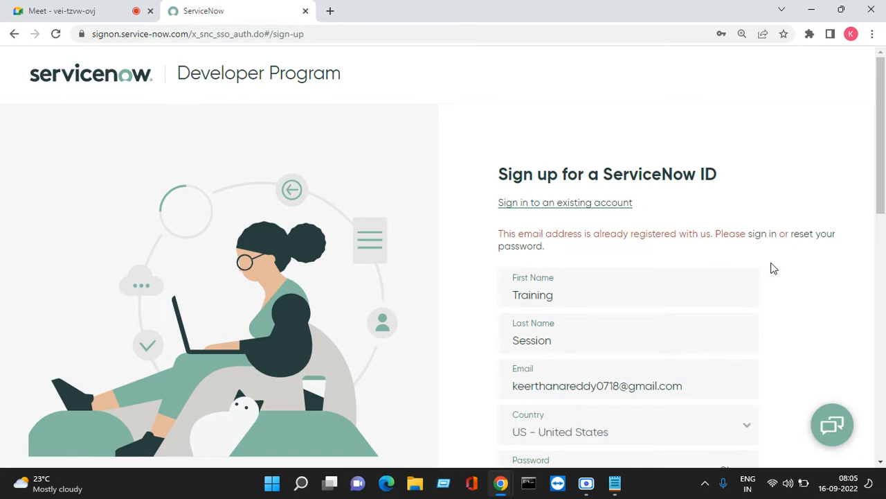
pyautogui.scroll(-2, 762, 277)
pyautogui.doubleClick(689, 260)
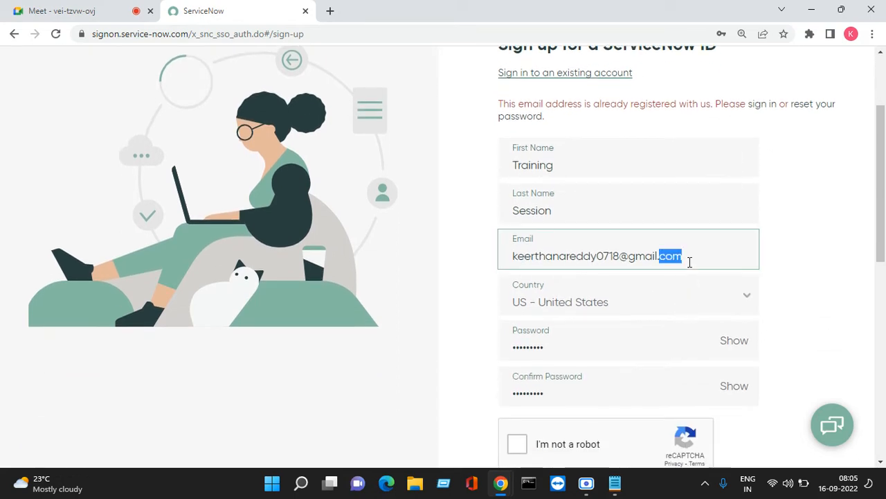
pyautogui.hotkey('ctrl', 'a')
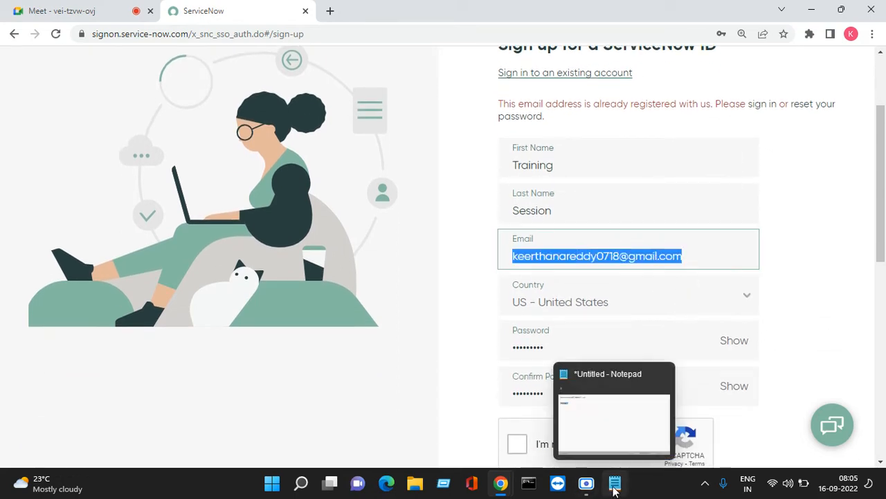
# - Copy the newly posted e-mail address from the Meet chat and return to the sign-up form
pyautogui.click(69, 15)
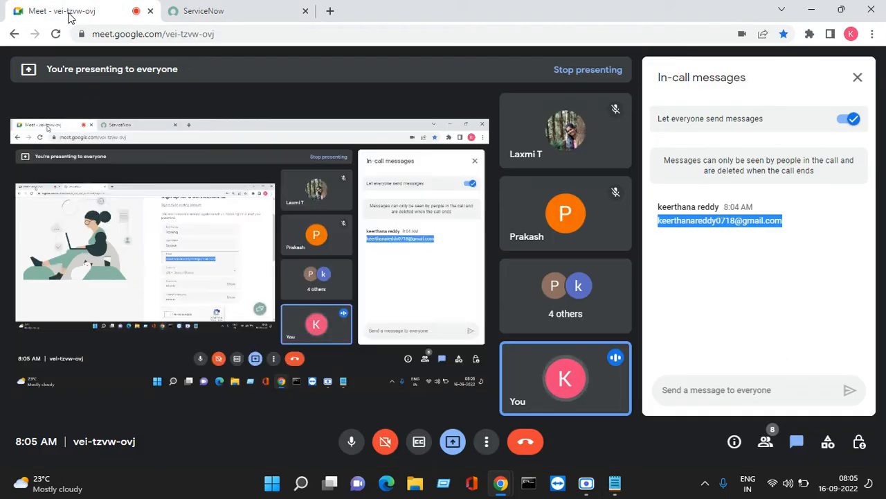
pyautogui.click(858, 77)
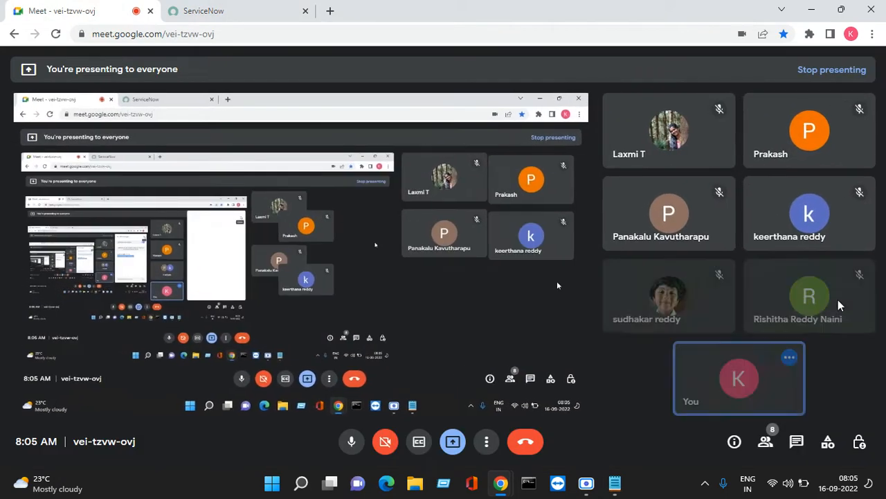
pyautogui.click(788, 456)
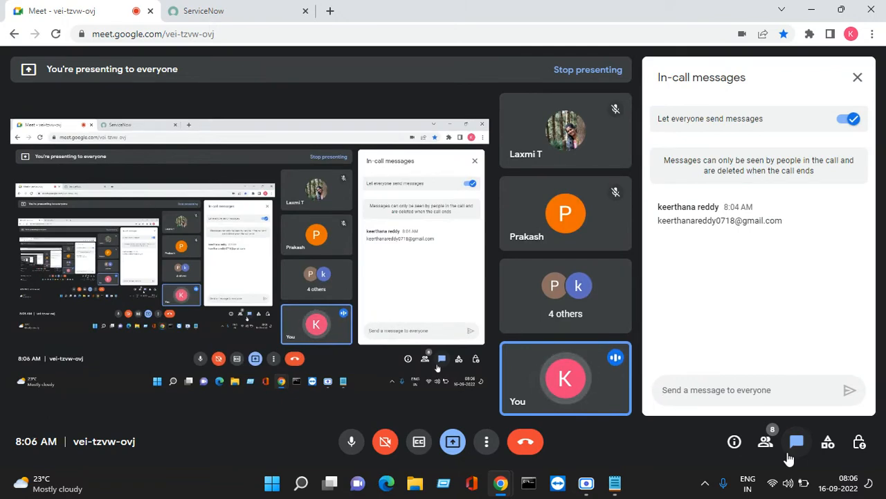
pyautogui.click(255, 5)
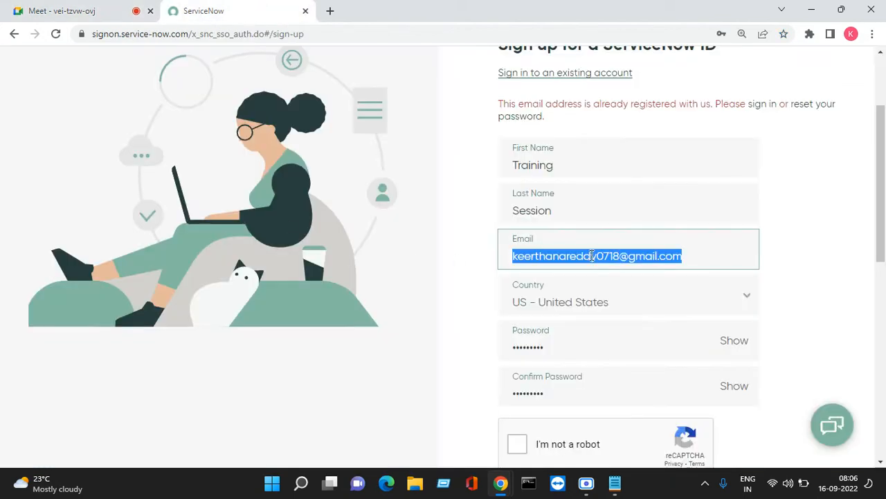
pyautogui.click(87, 9)
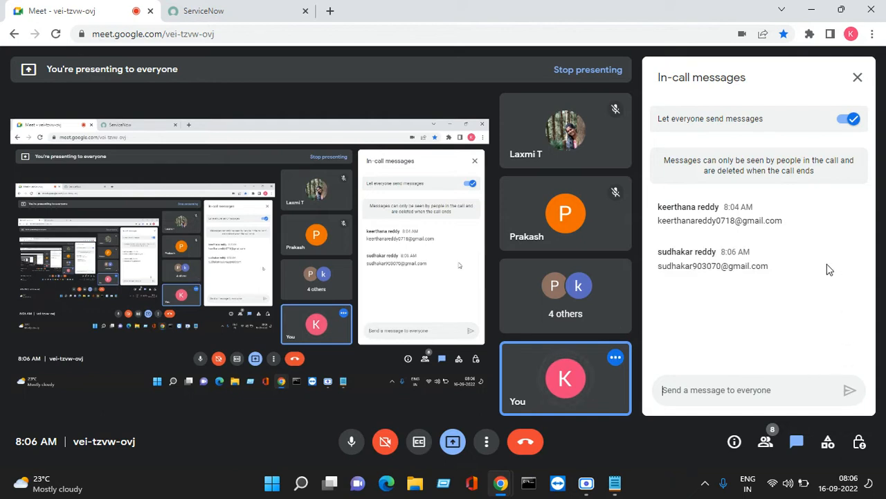
pyautogui.moveTo(769, 267); pyautogui.dragTo(660, 268)
pyautogui.rightClick(661, 269)
pyautogui.click(644, 281)
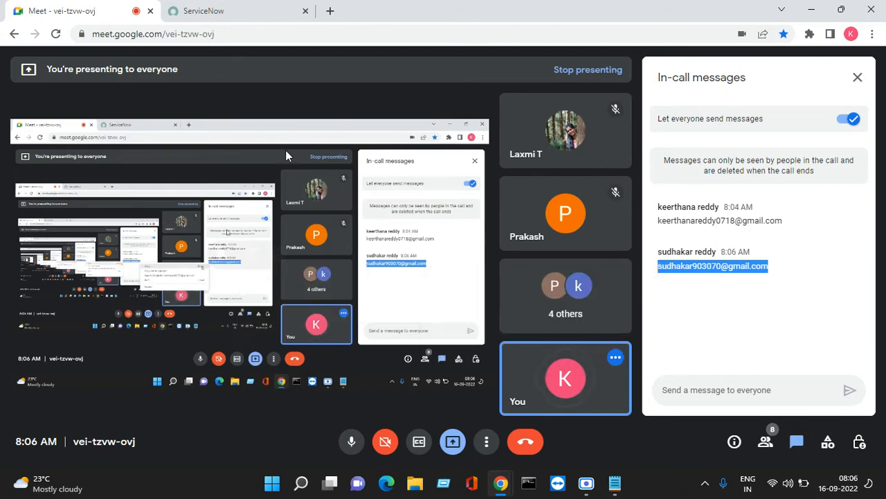
pyautogui.click(238, 14)
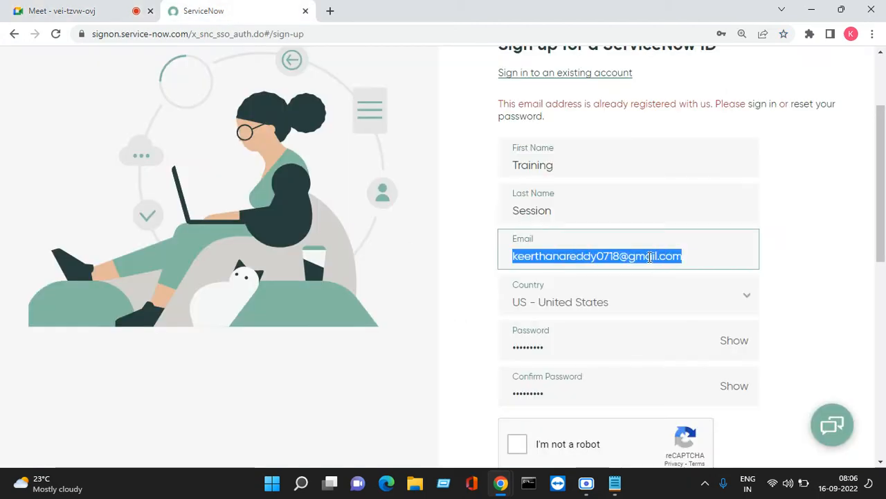
# - Replace the rejected e-mail with the new address, pass reCAPTCHA, and resubmit the sign-up
pyautogui.press('BackSpace')
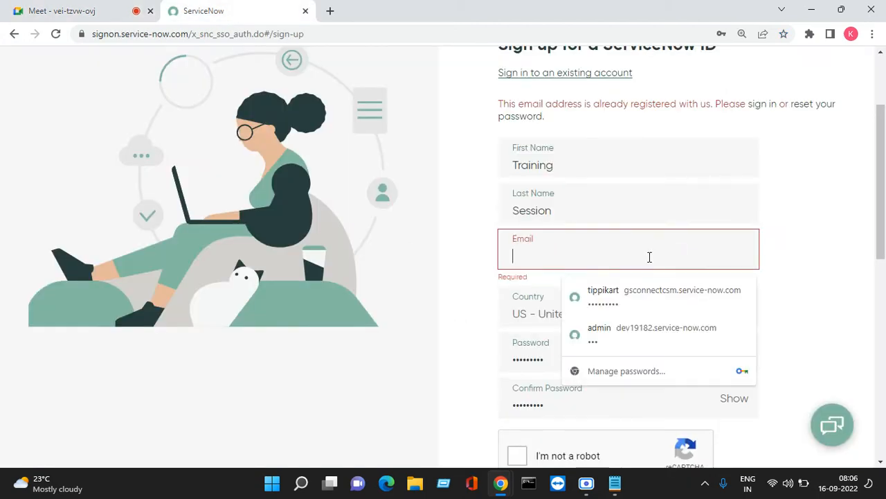
pyautogui.write('vv')
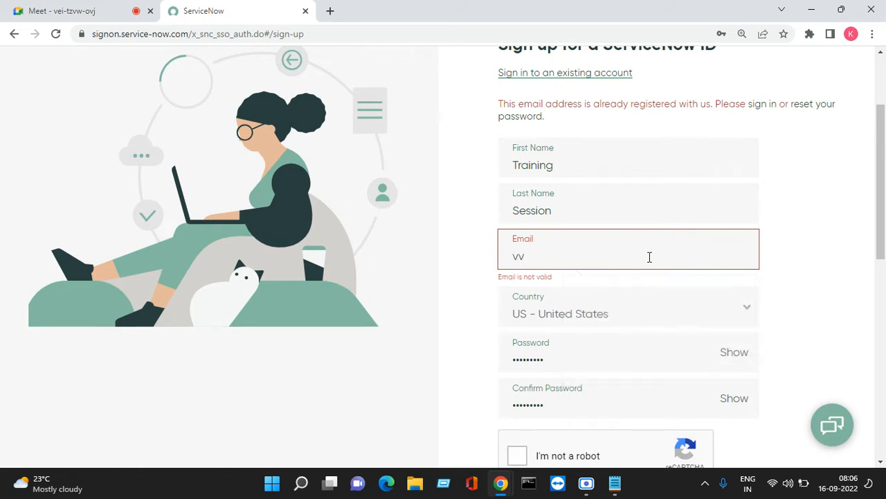
pyautogui.press('BackSpace')
pyautogui.press('BackSpace')
pyautogui.hotkey('ctrl', 'v')
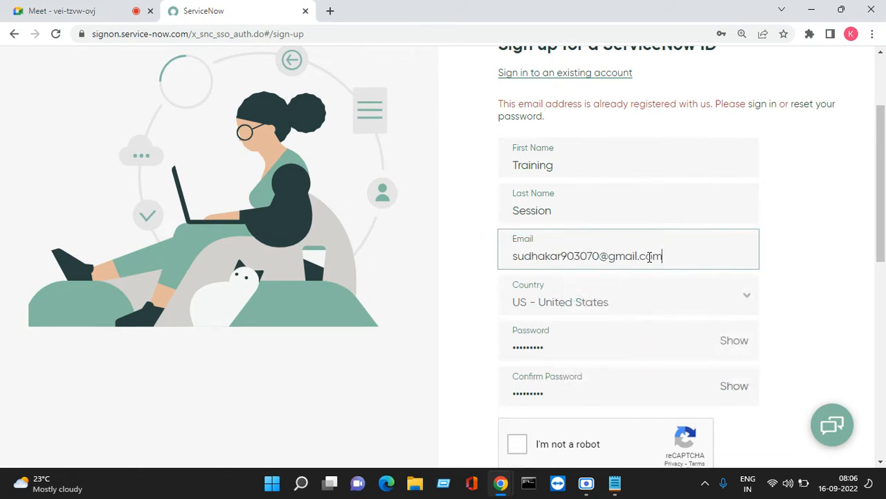
pyautogui.scroll(-2, 588, 319)
pyautogui.click(517, 314)
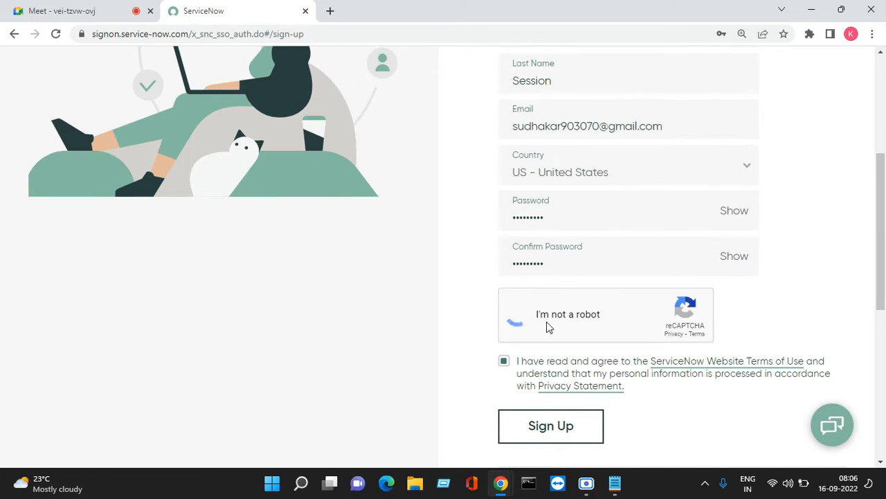
pyautogui.click(557, 426)
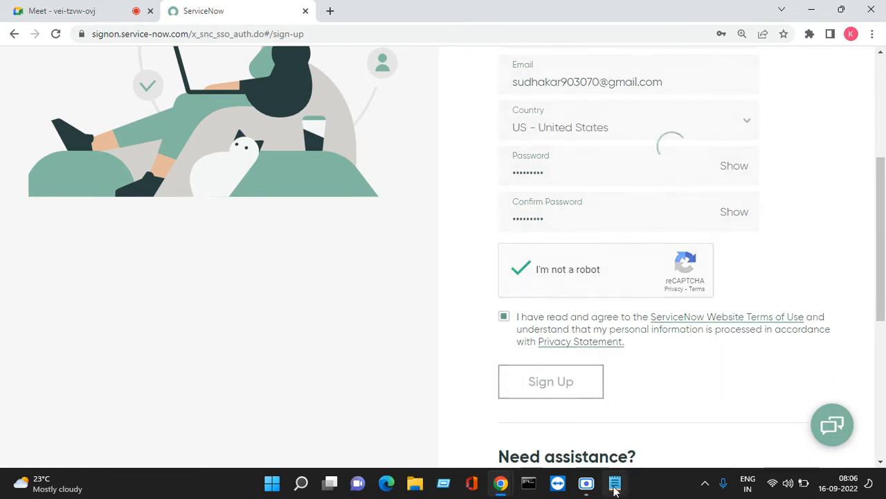
# - Swap the old e-mail in Notepad for the new address and review the Thank You page
pyautogui.click(614, 483)
pyautogui.click(319, 155)
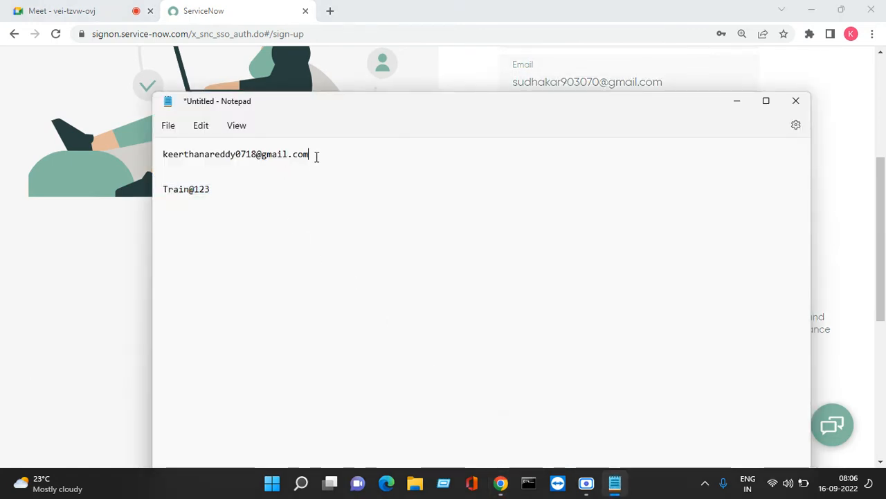
pyautogui.hotkey('shift', 'Home')
pyautogui.hotkey('ctrl', 'x')
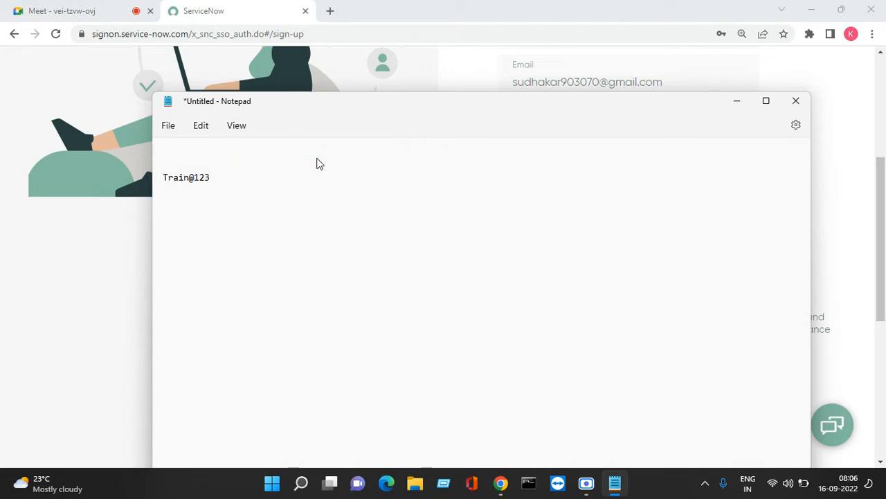
pyautogui.write('vv')
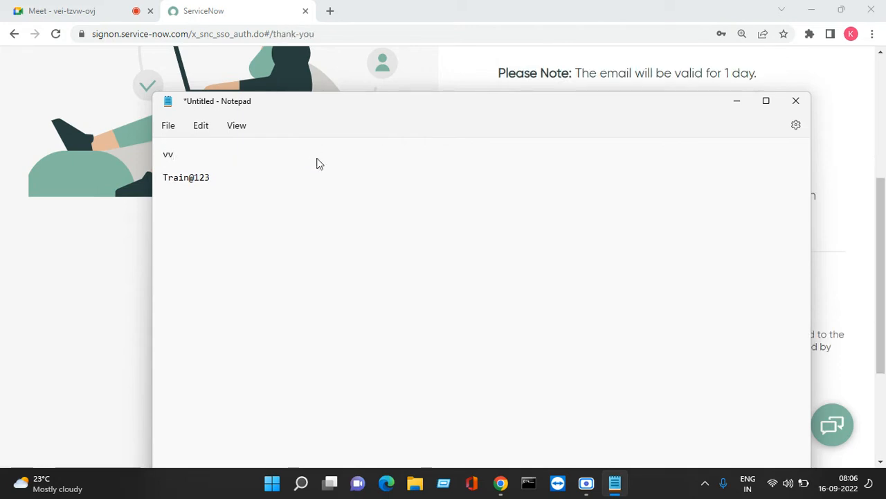
pyautogui.hotkey('ctrl', 'v')
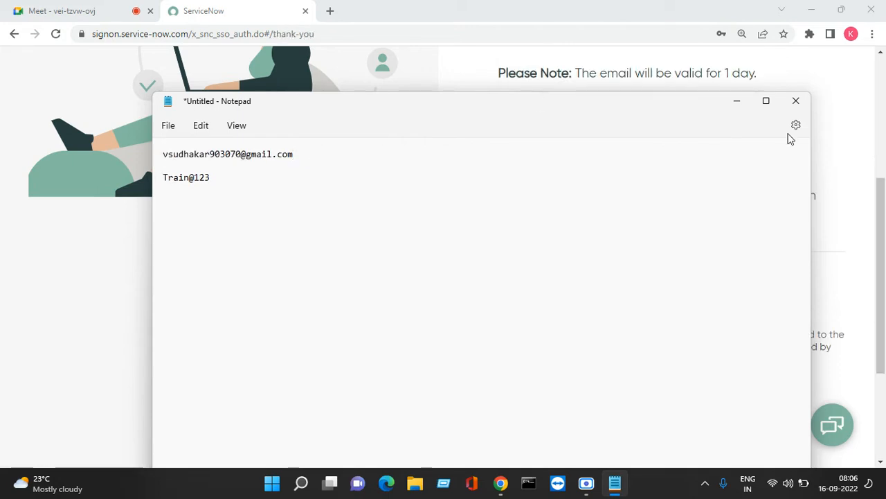
pyautogui.click(736, 101)
pyautogui.scroll(5, 632, 194)
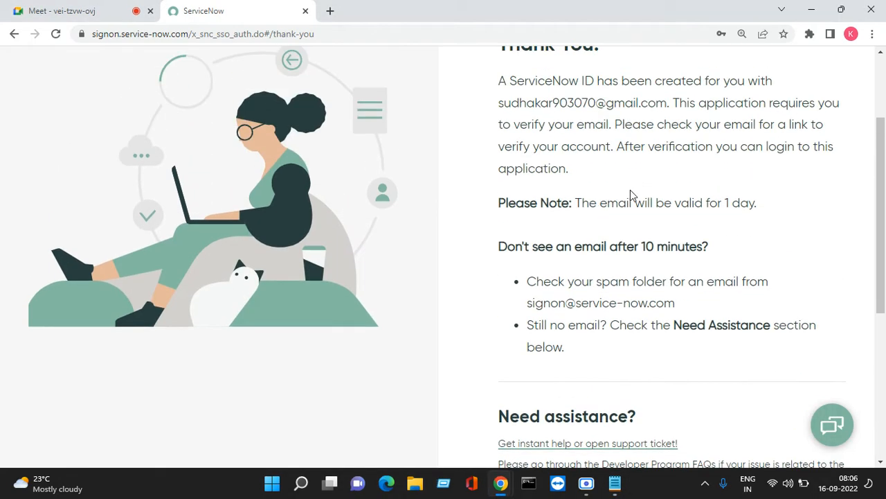
pyautogui.scroll(-5, 669, 188)
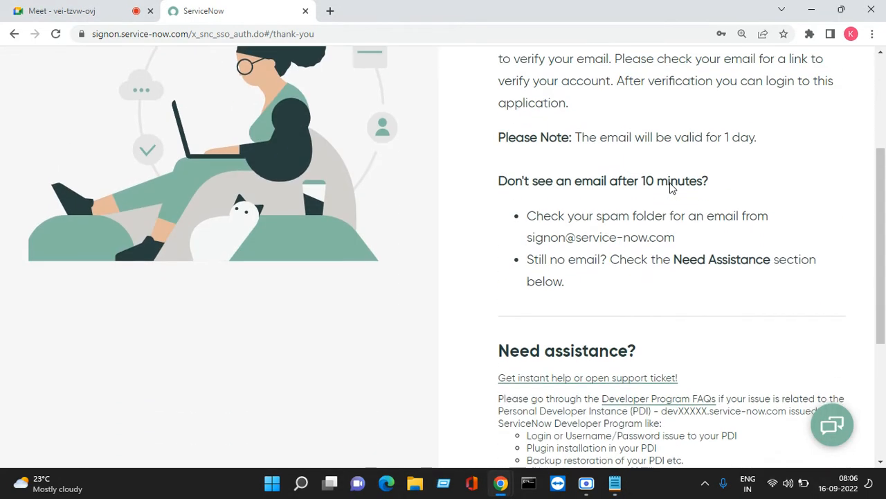
pyautogui.scroll(3, 690, 279)
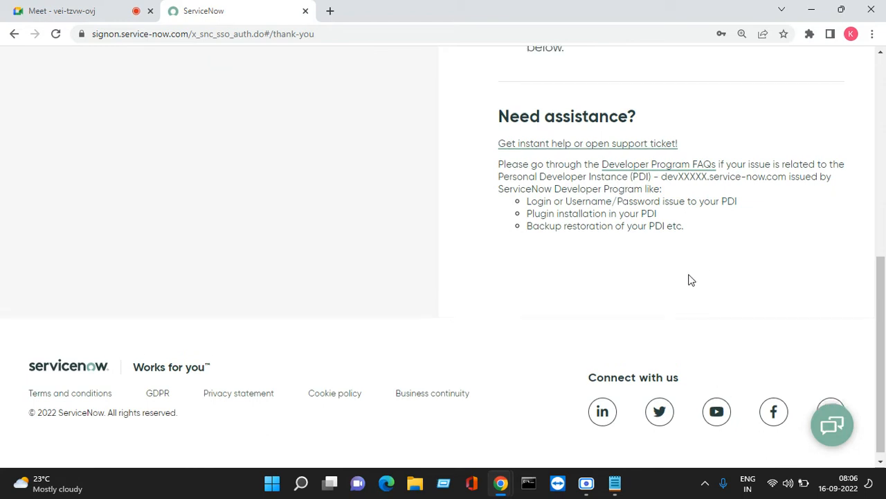
pyautogui.scroll(2, 685, 272)
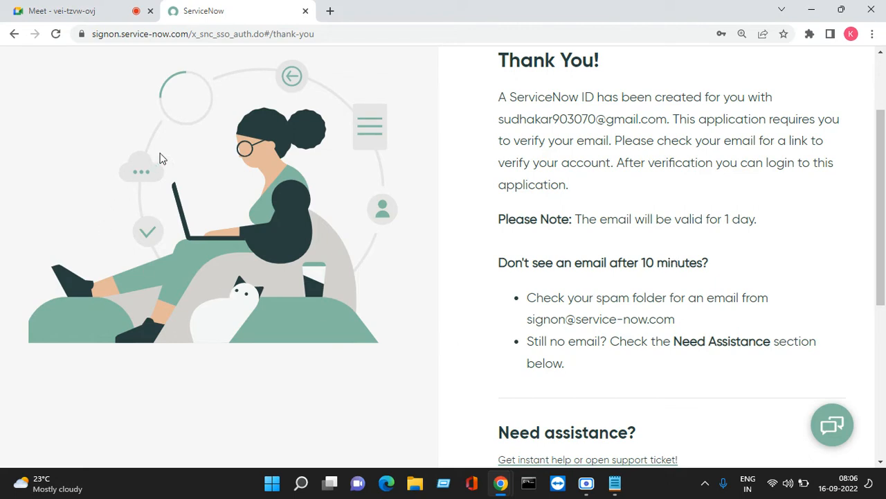
# - Reload the developer home page in a new tab, close the thank-you tab, and open Sign In
pyautogui.click(330, 11)
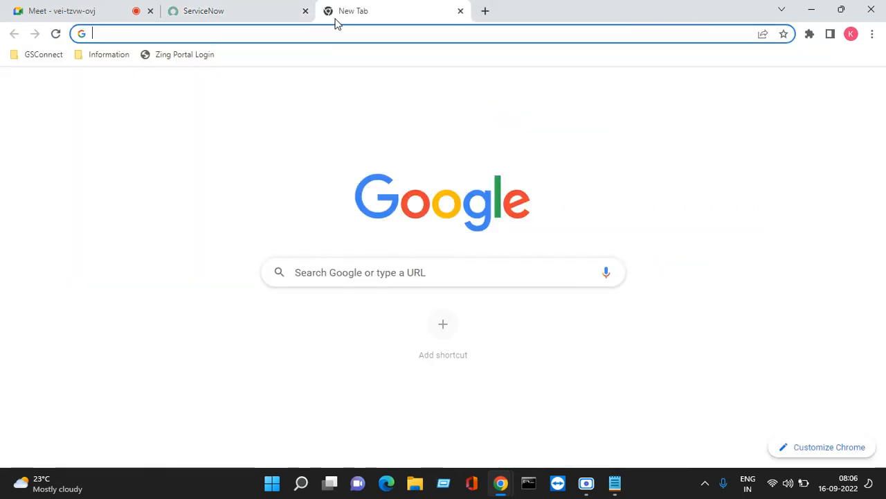
pyautogui.write('dev')
pyautogui.press('Return')
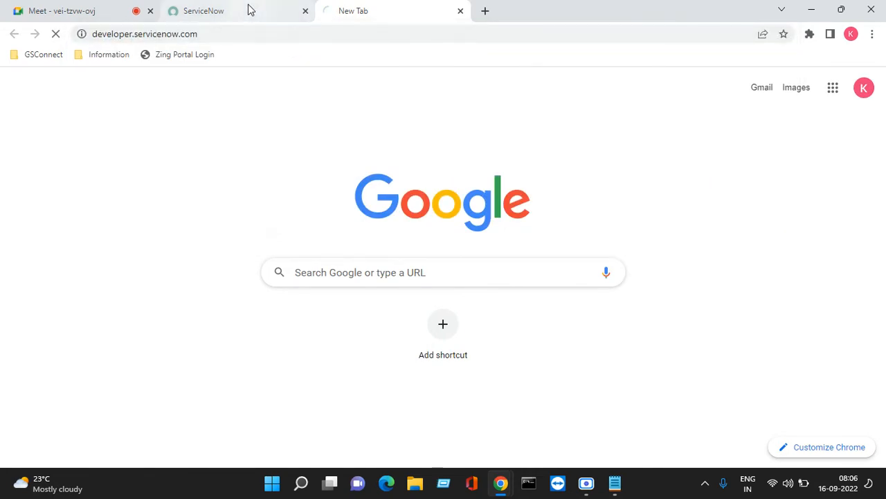
pyautogui.click(251, 9)
pyautogui.click(305, 11)
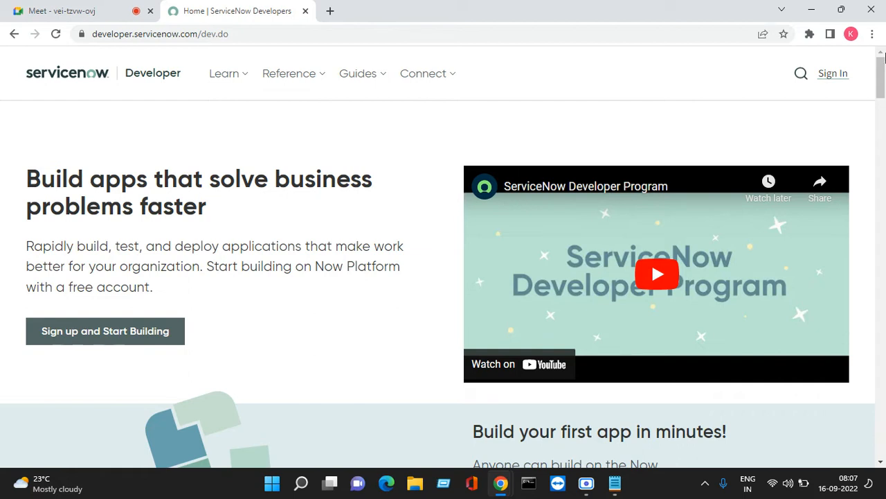
pyautogui.click(833, 75)
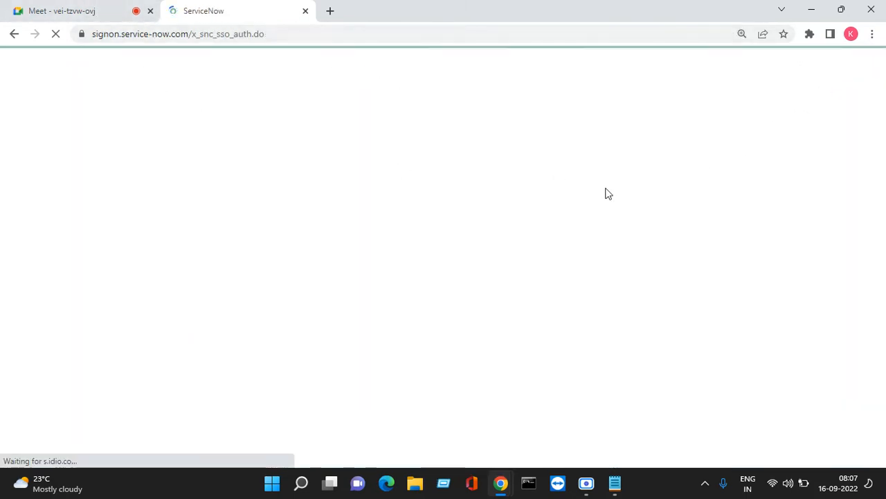
# - Correct the e-mail's first letter in Notepad and paste the address into the Email field
pyautogui.click(616, 484)
pyautogui.click(372, 260)
pyautogui.moveTo(309, 165); pyautogui.dragTo(167, 150)
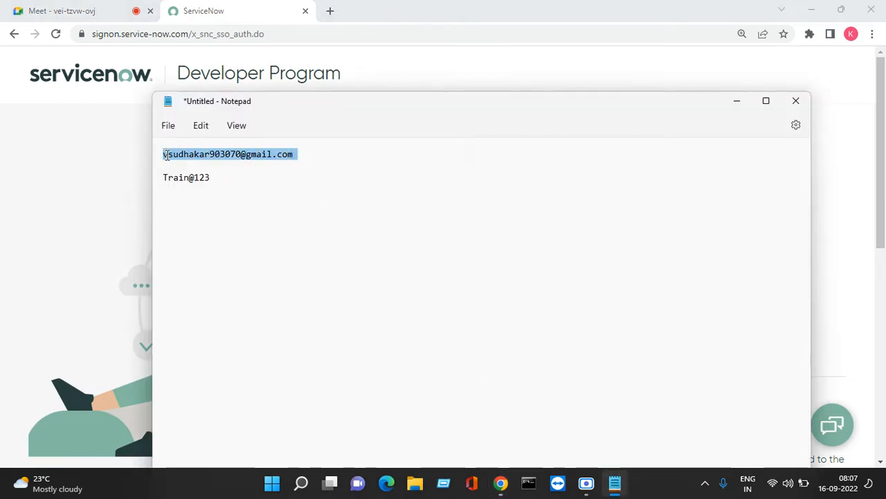
pyautogui.click(232, 183)
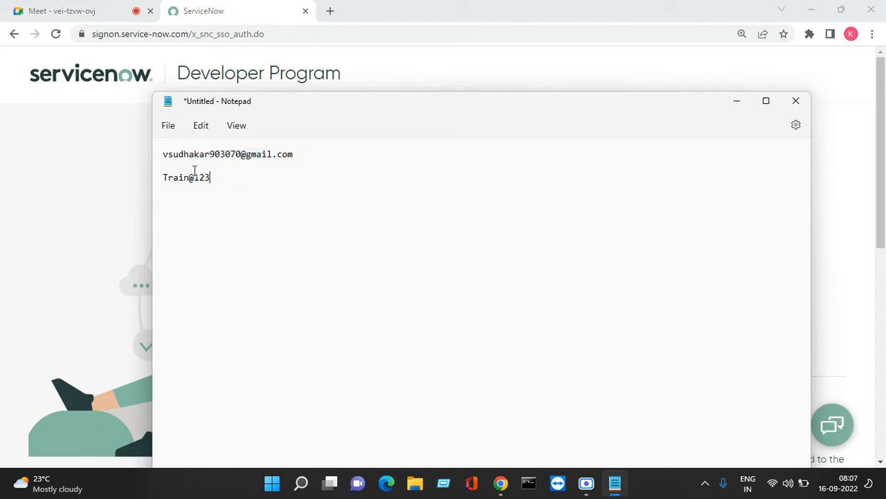
pyautogui.press('BackSpace')
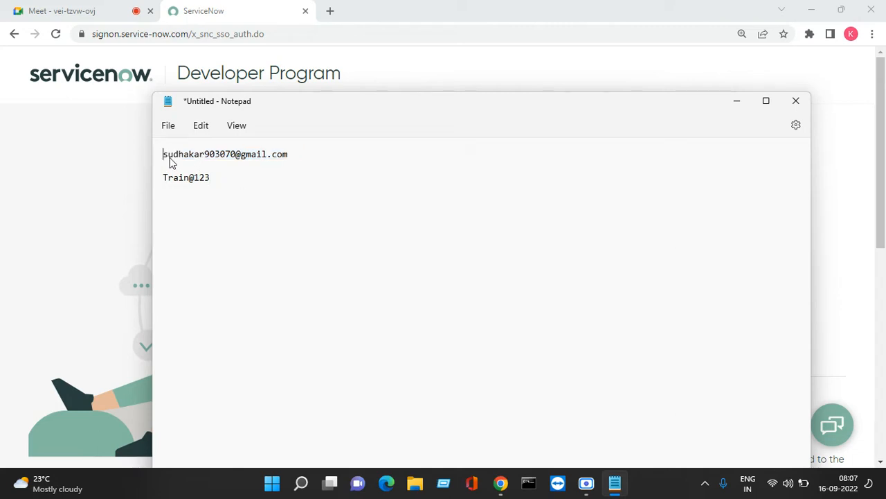
pyautogui.write('s')
pyautogui.moveTo(291, 156); pyautogui.dragTo(163, 154)
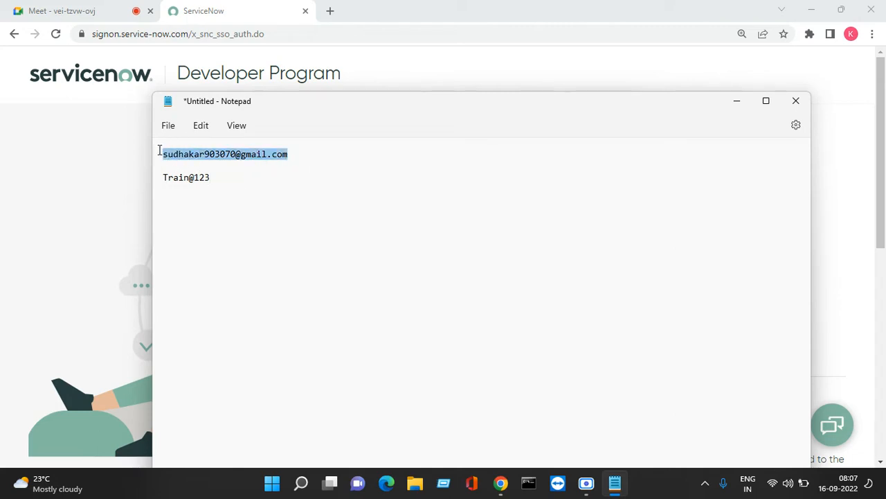
pyautogui.rightClick(163, 154)
pyautogui.click(208, 218)
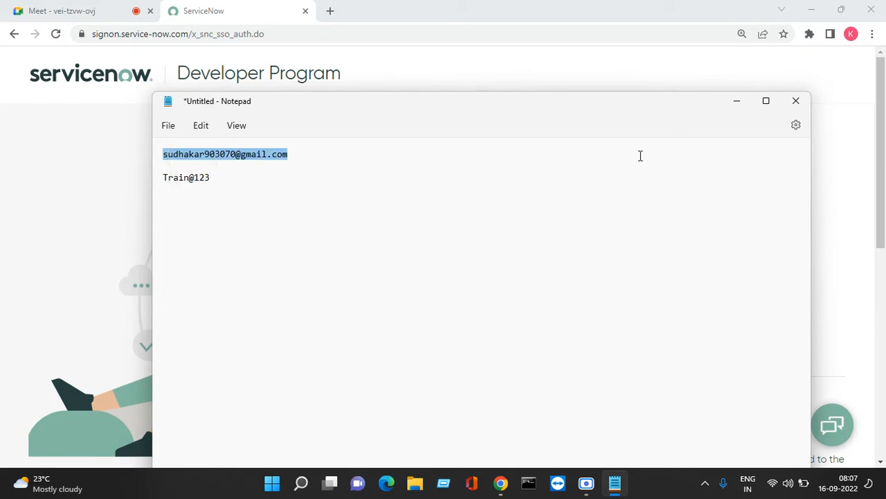
pyautogui.click(737, 102)
pyautogui.rightClick(542, 262)
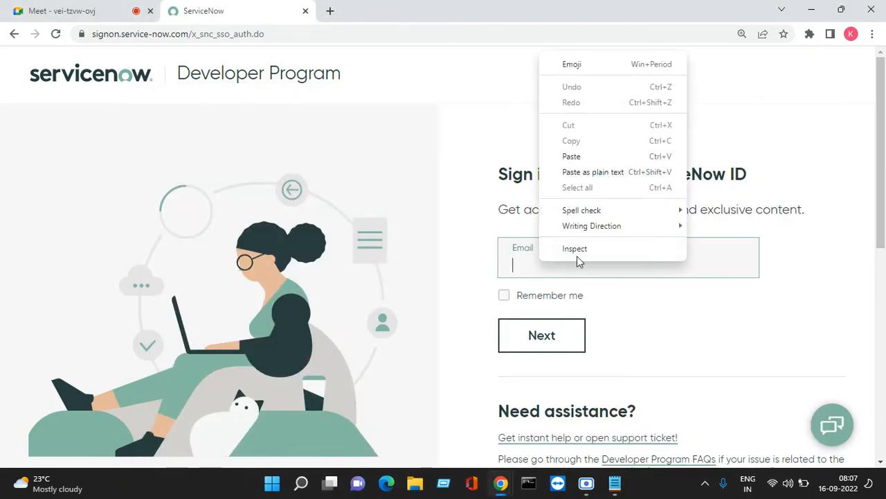
pyautogui.click(576, 158)
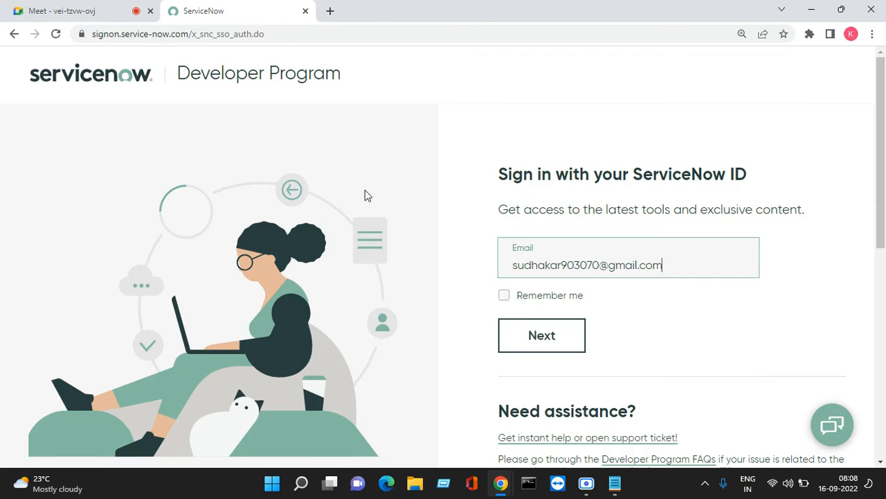
# - Continue past the e-mail, paste the saved password from Notepad, and sign in
pyautogui.click(40, 10)
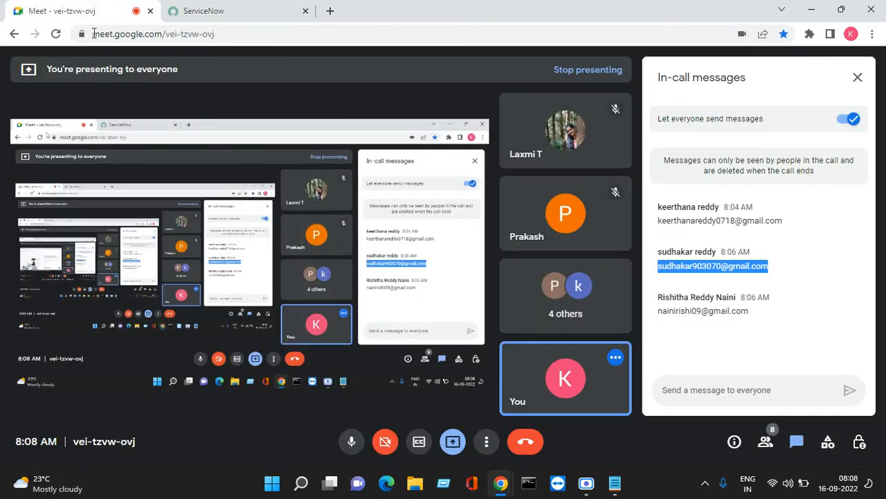
pyautogui.click(203, 11)
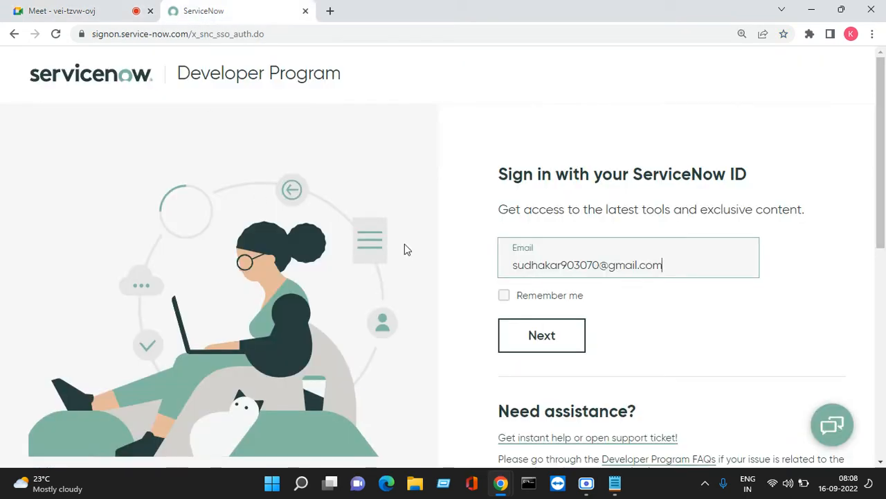
pyautogui.click(535, 338)
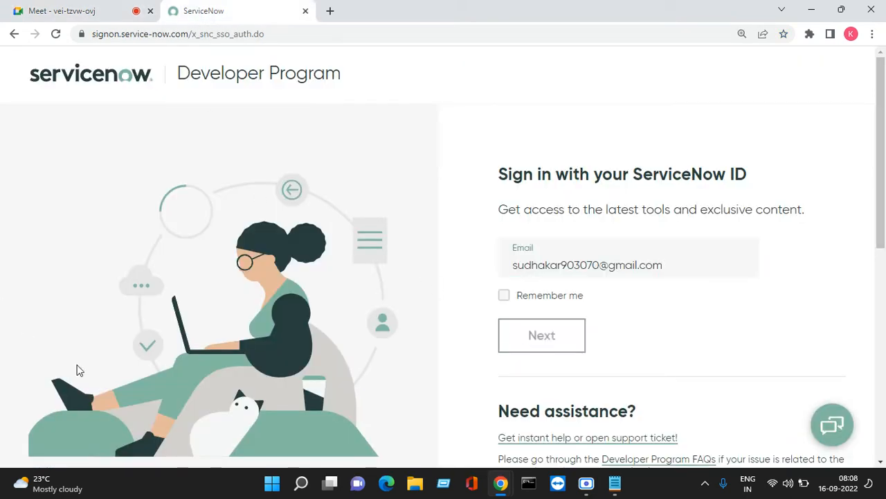
pyautogui.click(614, 483)
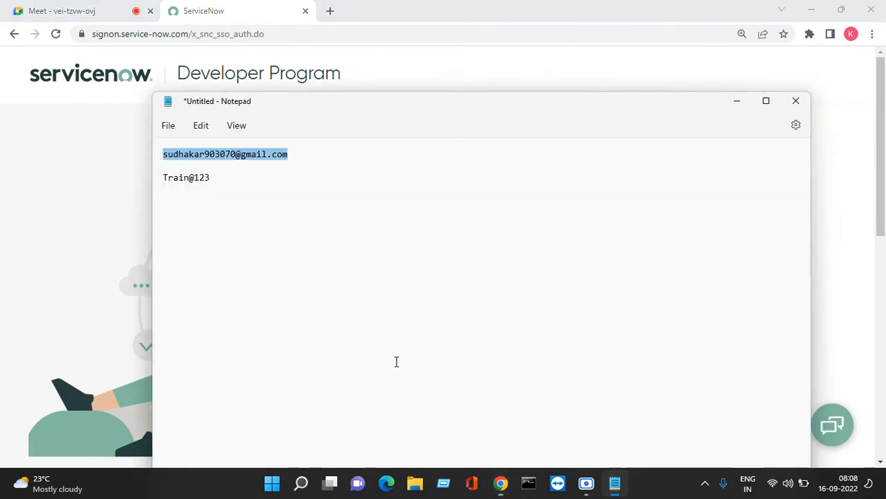
pyautogui.click(232, 183)
pyautogui.moveTo(232, 182); pyautogui.dragTo(164, 177)
pyautogui.rightClick(166, 180)
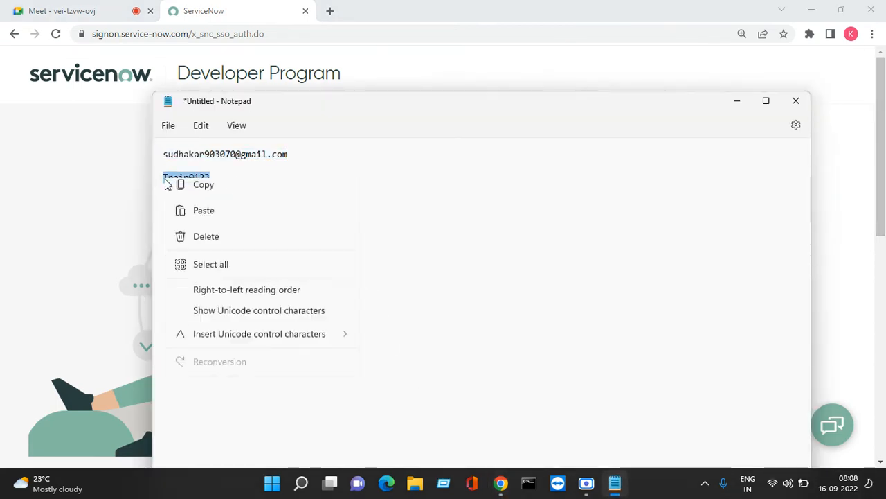
pyautogui.click(204, 246)
pyautogui.click(737, 100)
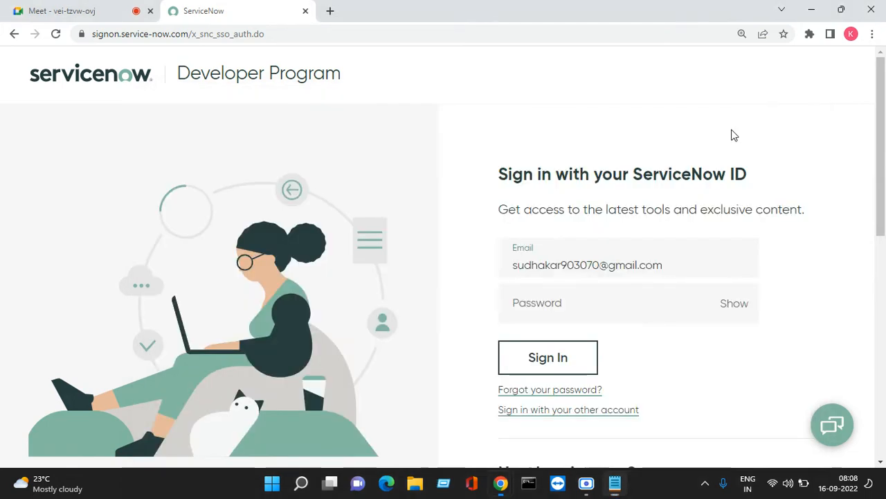
pyautogui.click(579, 297)
pyautogui.rightClick(603, 313)
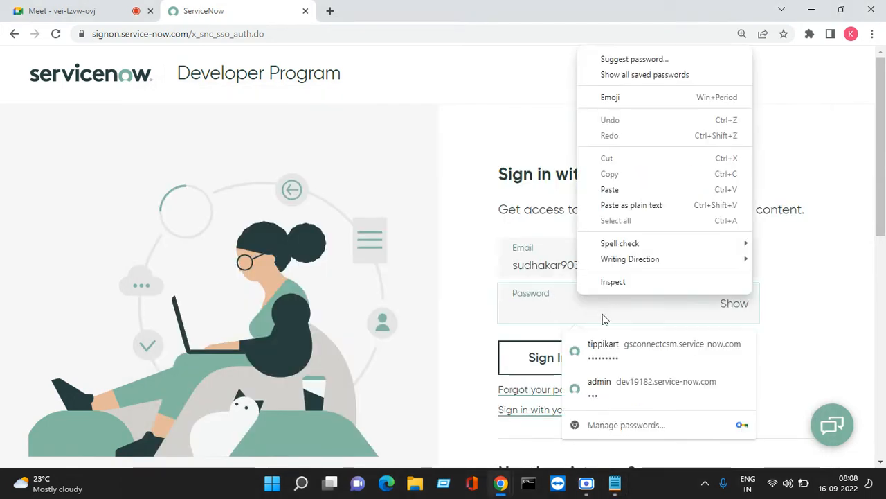
pyautogui.click(599, 187)
pyautogui.click(564, 358)
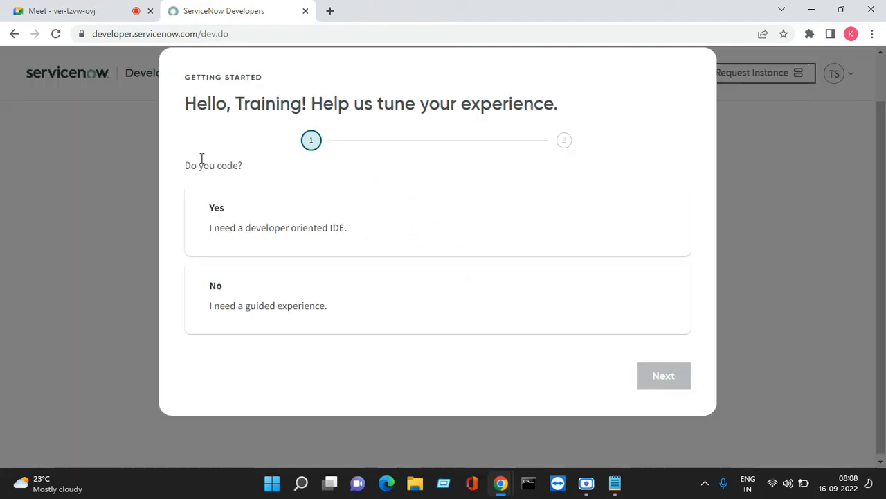
# - Answer the guided-experience question and choose Yes for coding experience
pyautogui.click(187, 289)
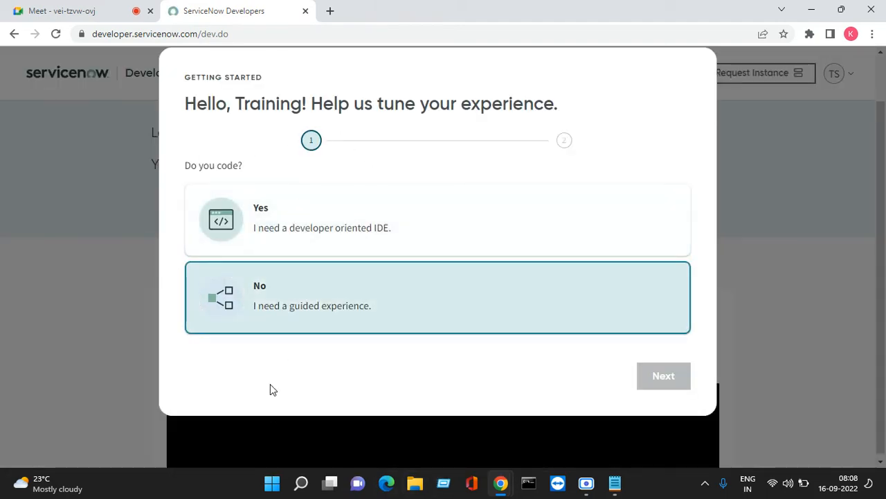
pyautogui.click(340, 219)
pyautogui.click(658, 378)
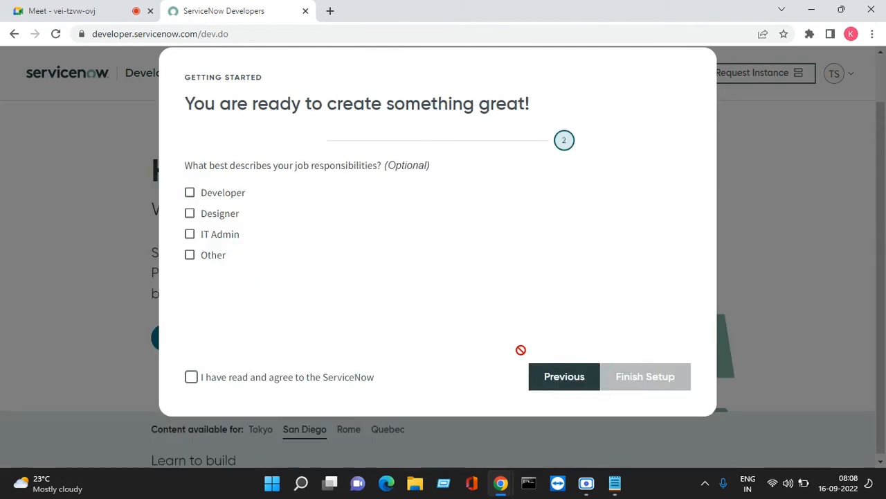
# - Accept the developer site terms of use and finish setup to reach the 'Hello, Training' home page
pyautogui.click(191, 376)
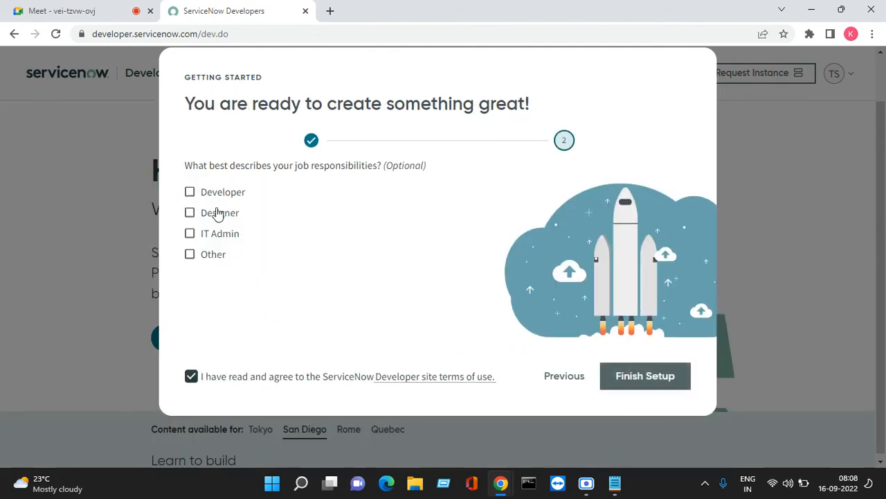
pyautogui.click(653, 375)
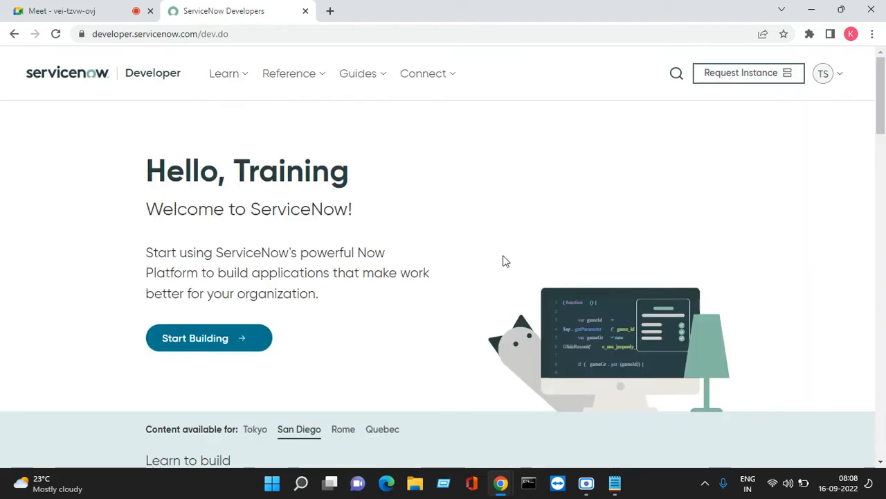
pyautogui.scroll(-3, 437, 282)
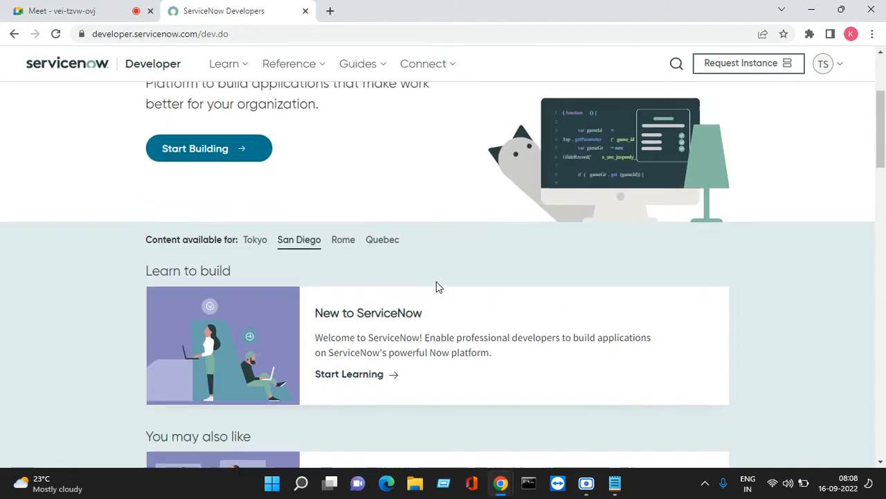
pyautogui.scroll(3, 437, 287)
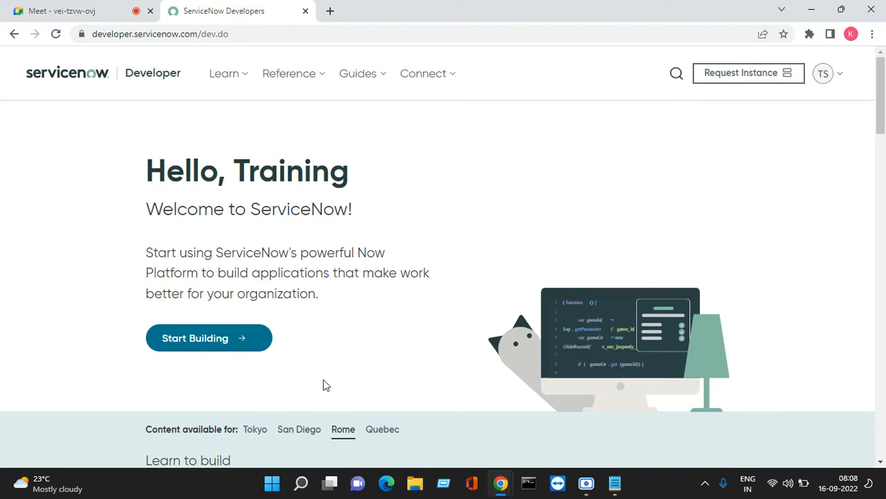
pyautogui.scroll(-2, 415, 317)
pyautogui.scroll(-2, 415, 311)
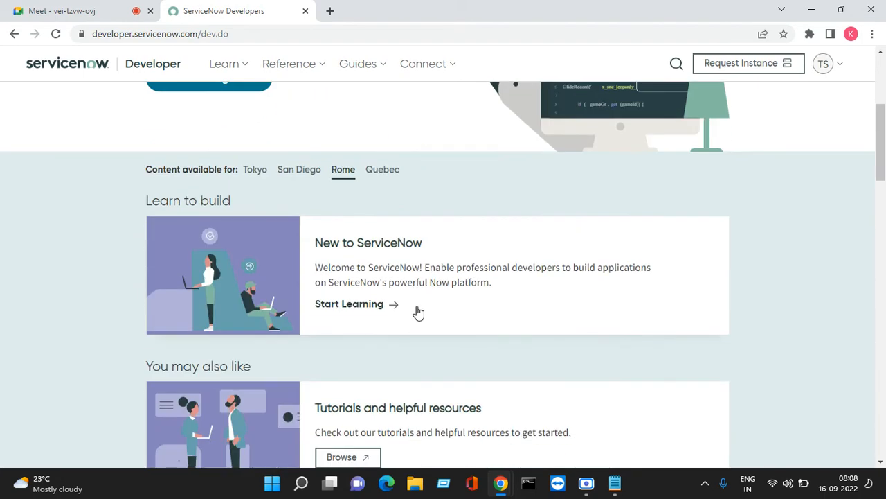
pyautogui.scroll(4, 417, 311)
pyautogui.scroll(-2, 418, 309)
pyautogui.scroll(2, 418, 311)
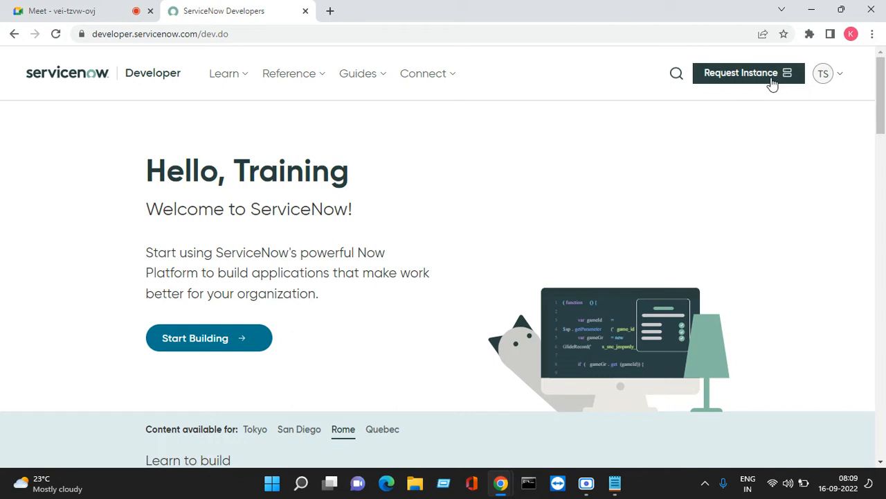
# - Start a free instance request and compare the San Diego and Tokyo release options
pyautogui.click(821, 79)
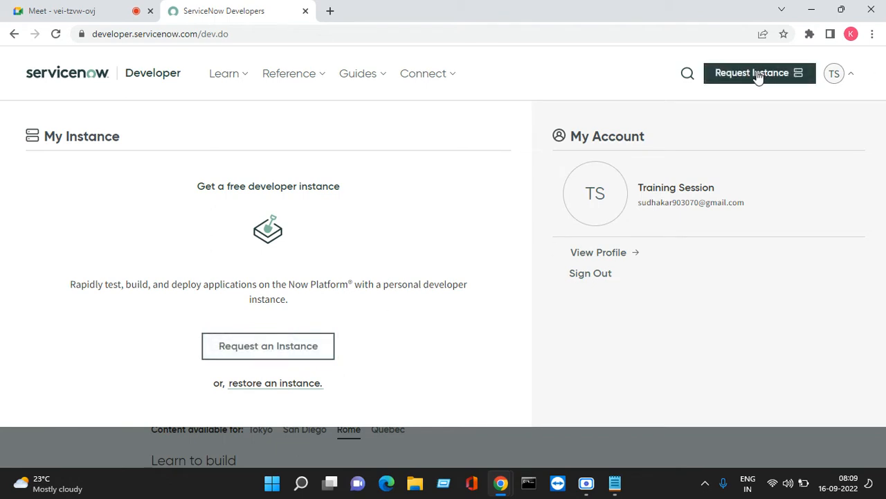
pyautogui.click(271, 354)
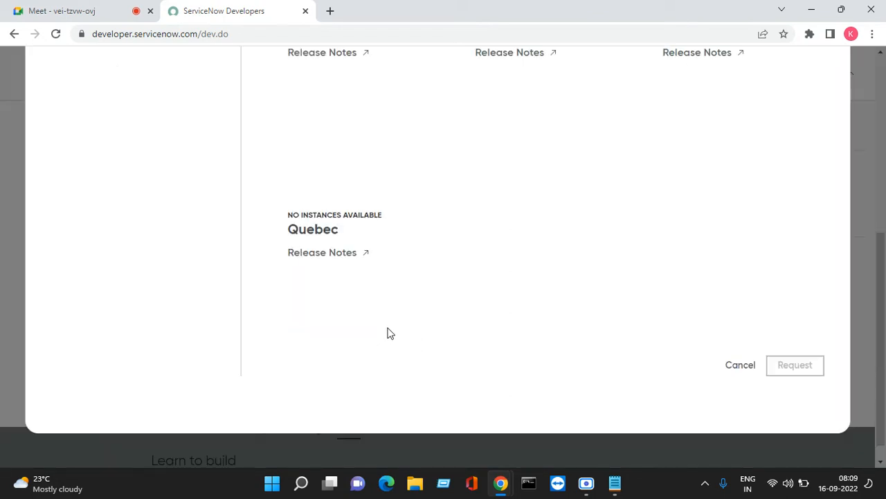
pyautogui.scroll(5, 429, 313)
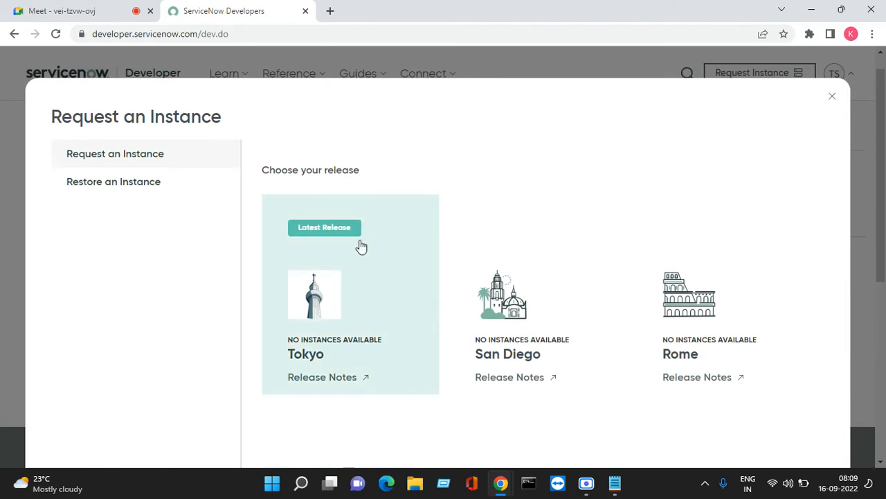
pyautogui.scroll(-2, 637, 284)
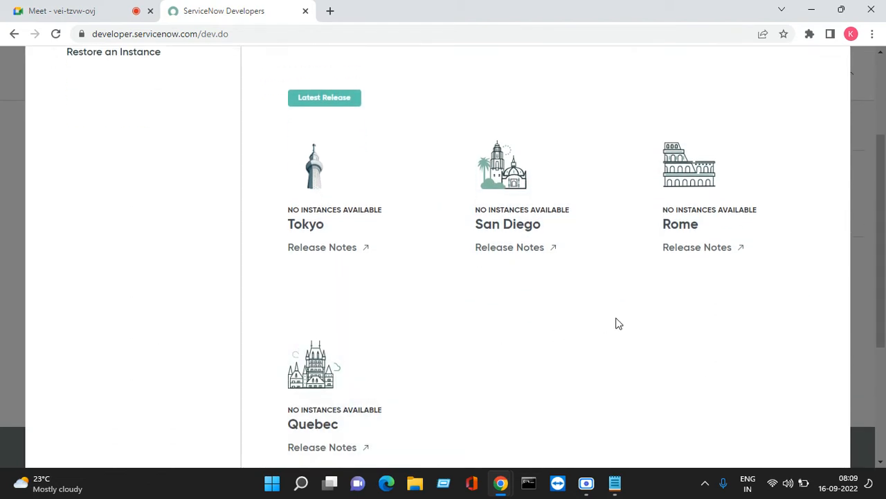
pyautogui.click(482, 222)
pyautogui.scroll(1, 570, 330)
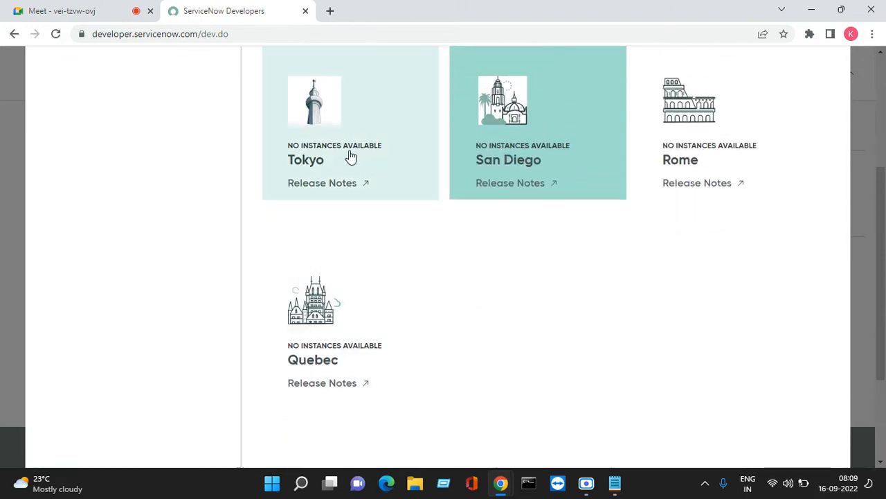
pyautogui.click(349, 155)
pyautogui.scroll(3, 547, 286)
pyautogui.click(544, 171)
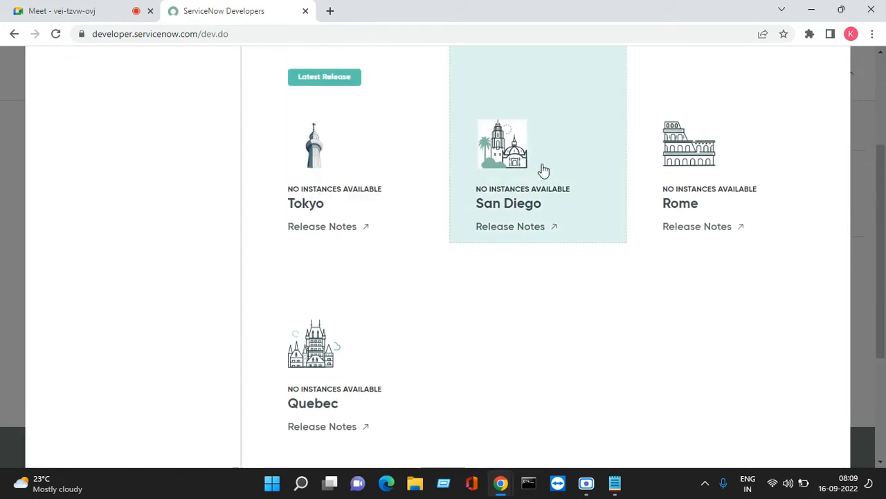
pyautogui.scroll(2, 487, 305)
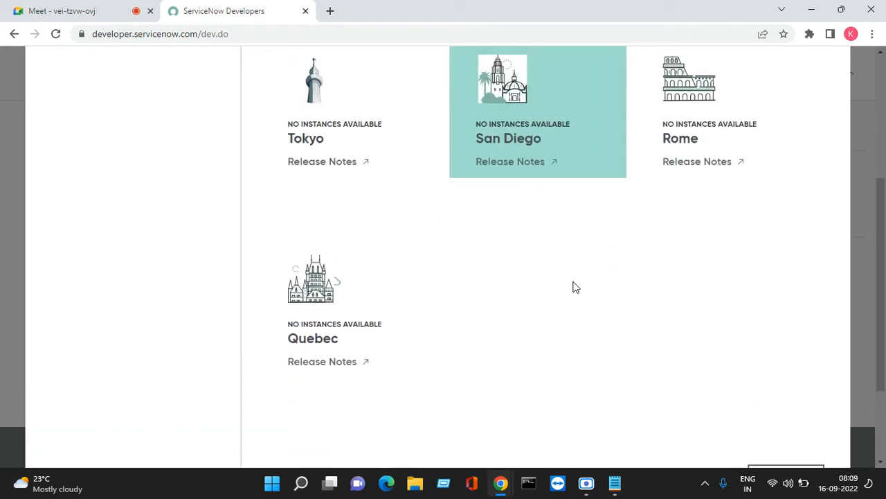
pyautogui.scroll(-2, 641, 261)
pyautogui.scroll(2, 641, 261)
pyautogui.scroll(3, 642, 261)
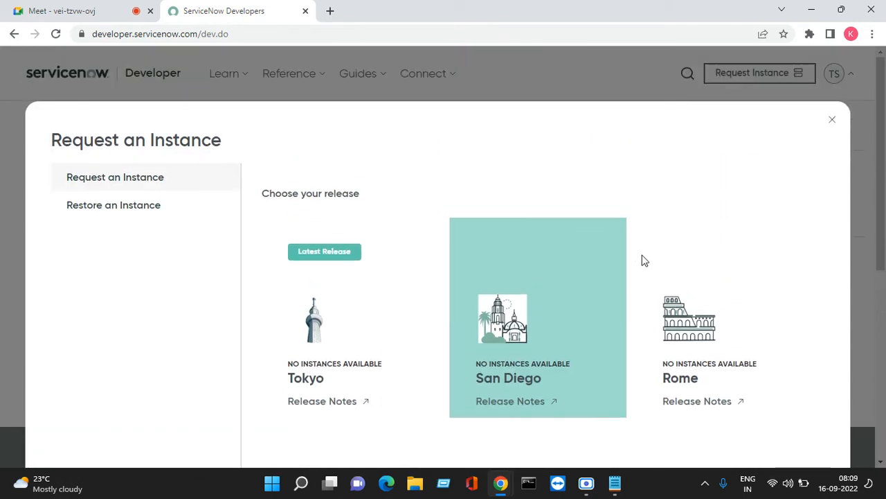
# - Check the Restore an Instance options, then settle on the Rome release for the waitlist
pyautogui.click(120, 207)
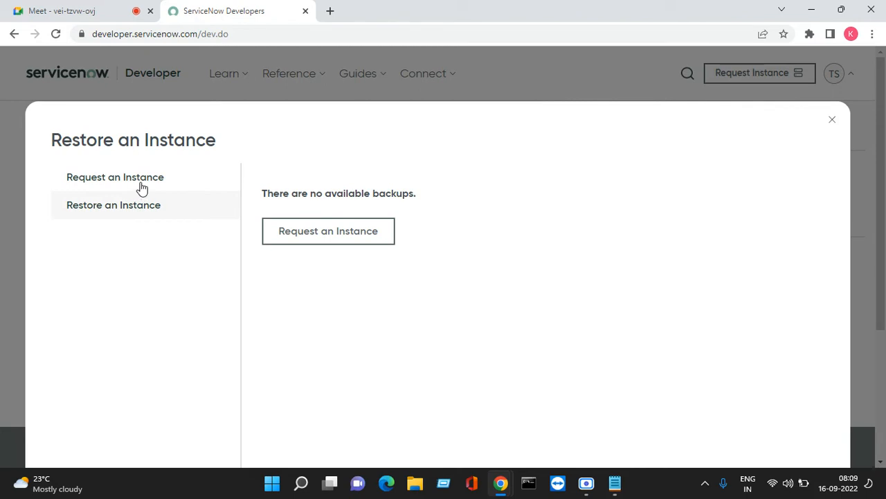
pyautogui.click(141, 188)
pyautogui.scroll(-3, 742, 344)
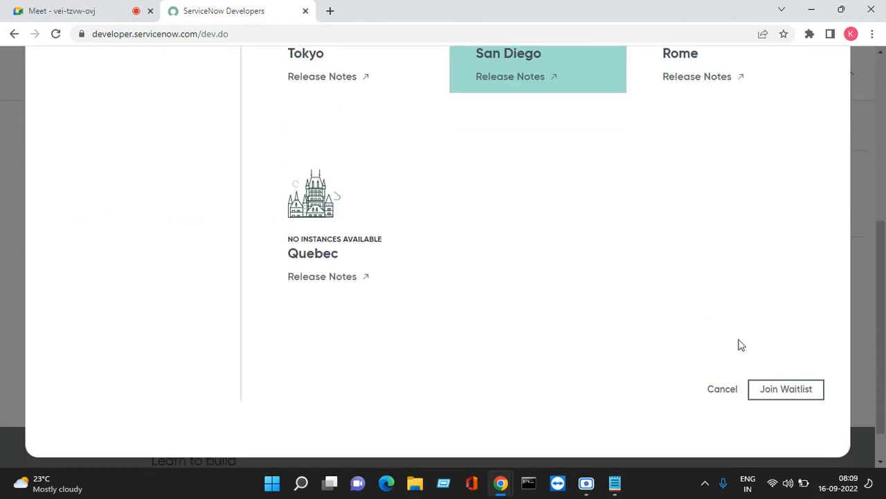
pyautogui.scroll(2, 665, 350)
pyautogui.scroll(1, 665, 346)
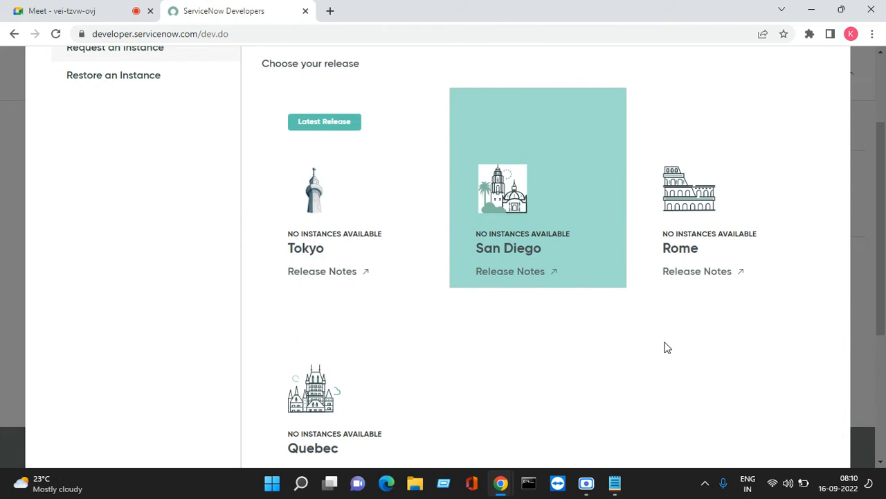
pyautogui.click(679, 247)
pyautogui.scroll(-2, 484, 311)
pyautogui.click(409, 299)
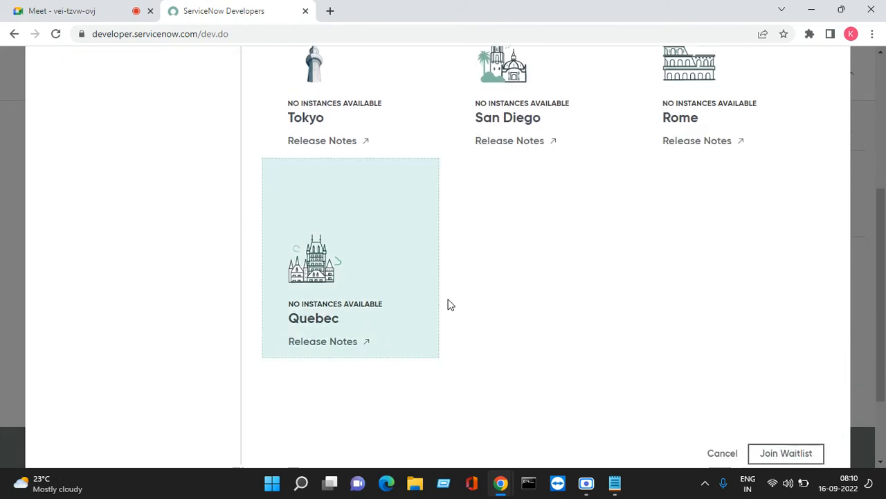
pyautogui.scroll(1, 673, 312)
pyautogui.scroll(-1, 679, 306)
pyautogui.click(684, 133)
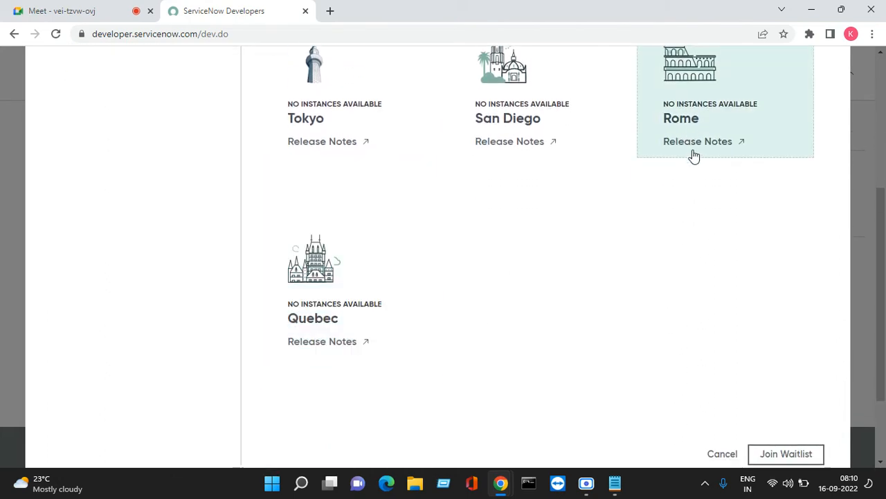
pyautogui.scroll(-2, 724, 277)
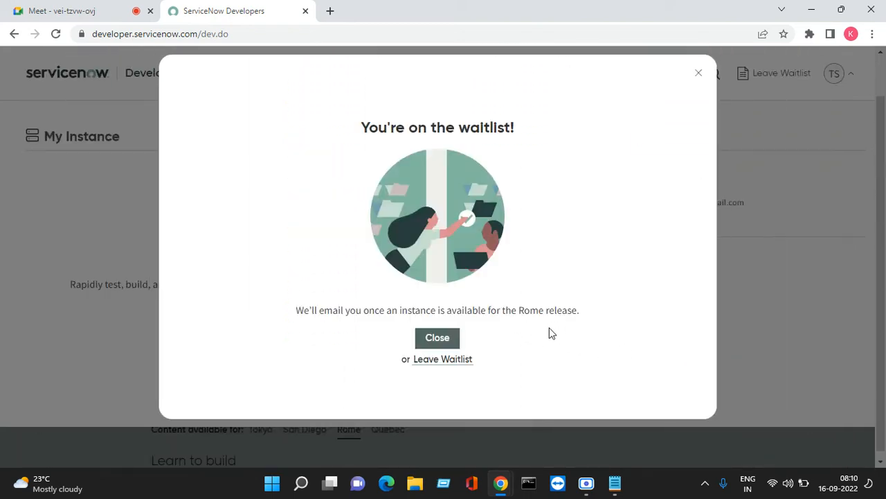
# - Close the waitlist confirmation, select the Rome release text, and launch Notepad via Win+R
pyautogui.click(444, 345)
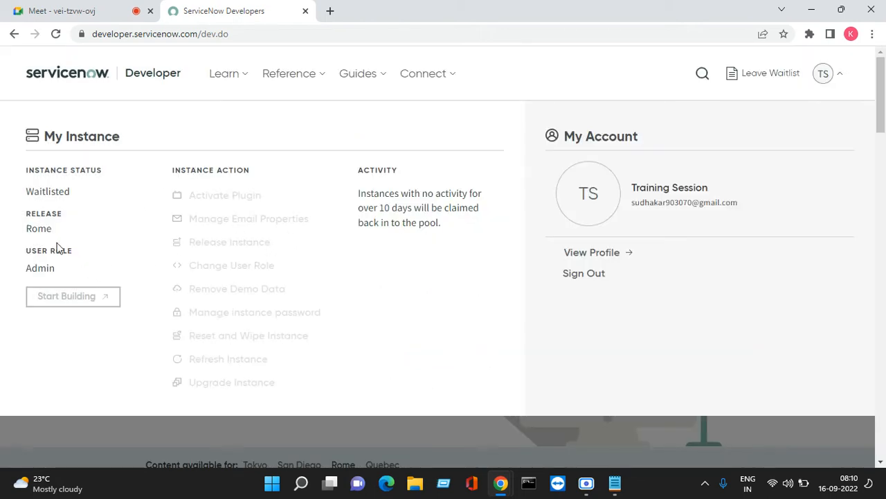
pyautogui.moveTo(63, 248); pyautogui.dragTo(55, 226)
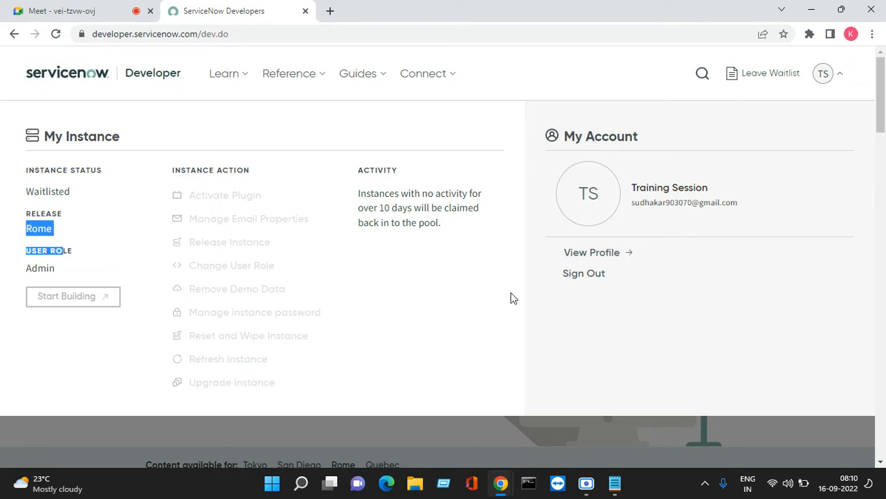
pyautogui.press('super+r')
pyautogui.press('Return')
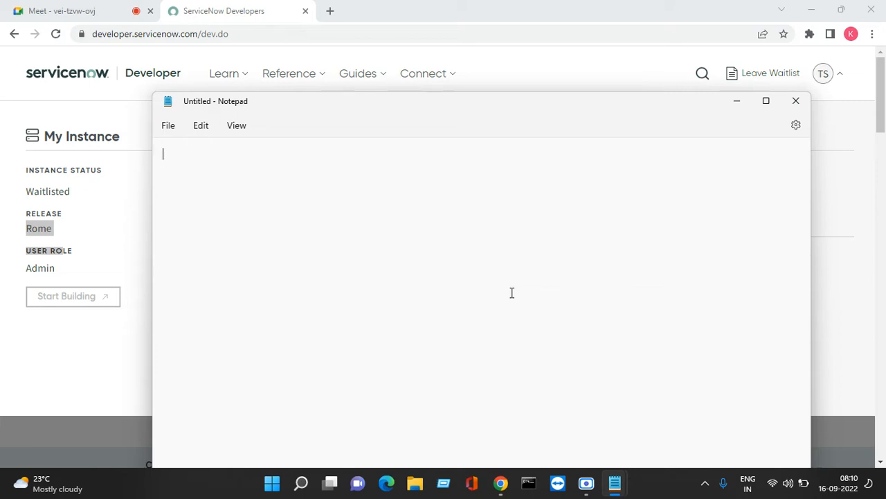
# - Type 'Servicenow Versions' as the first line, correcting typos, and start a new line
pyautogui.write('Servic')
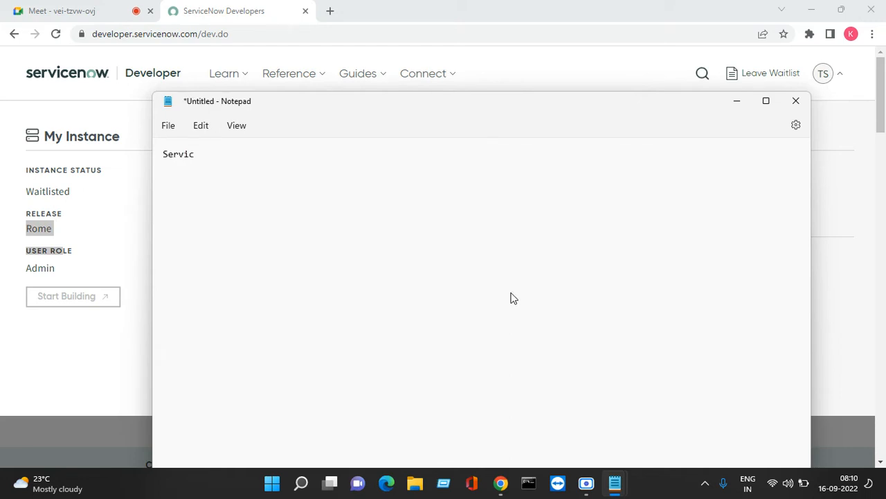
pyautogui.write('enow Versions')
pyautogui.press('Return')
pyautogui.press('Return')
pyautogui.press('Return')
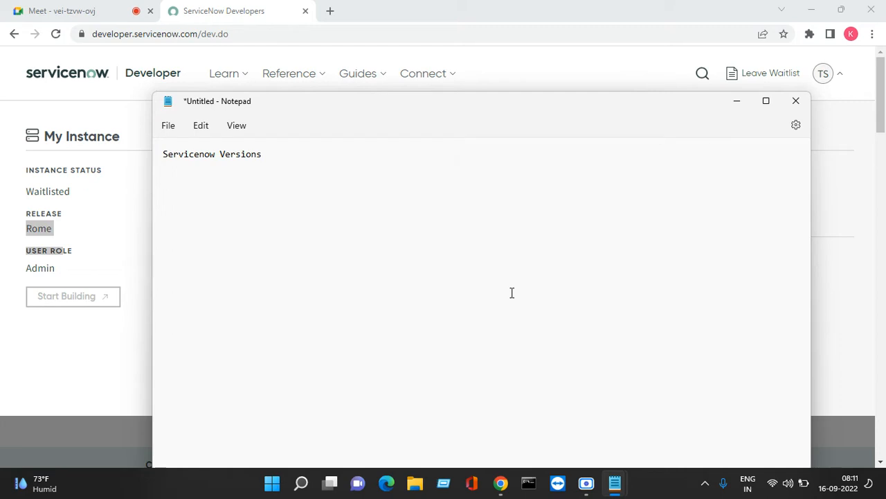
# - List items 1–9 under the heading: Asprin, Berlin, Calgary, Dublin, Eurekha, Fuji, Geneva, Helsinki, Istanbul
pyautogui.click(301, 155)
pyautogui.press('Return')
pyautogui.press('Return')
pyautogui.write('1. Asprin')
pyautogui.press('Return')
pyautogui.write('2. Berlin')
pyautogui.press('Return')
pyautogui.write('3. Calgary')
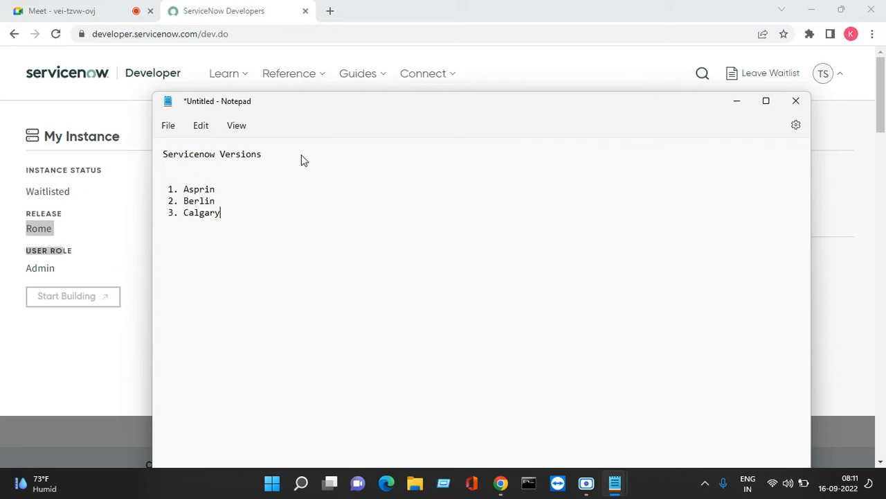
pyautogui.press('Return')
pyautogui.write('4. Dublin')
pyautogui.press('Return')
pyautogui.write('5. Ex')
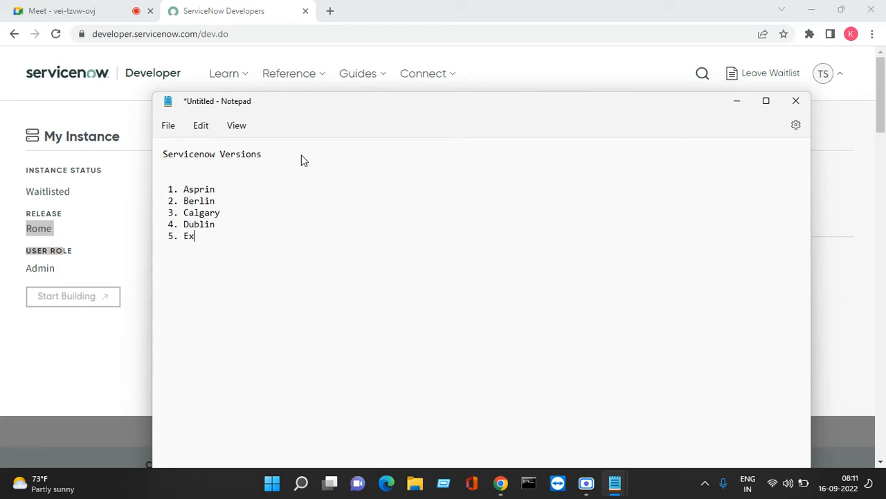
pyautogui.press('BackSpace')
pyautogui.write('urekha')
pyautogui.press('Return')
pyautogui.write('6. Fuji')
pyautogui.press('Return')
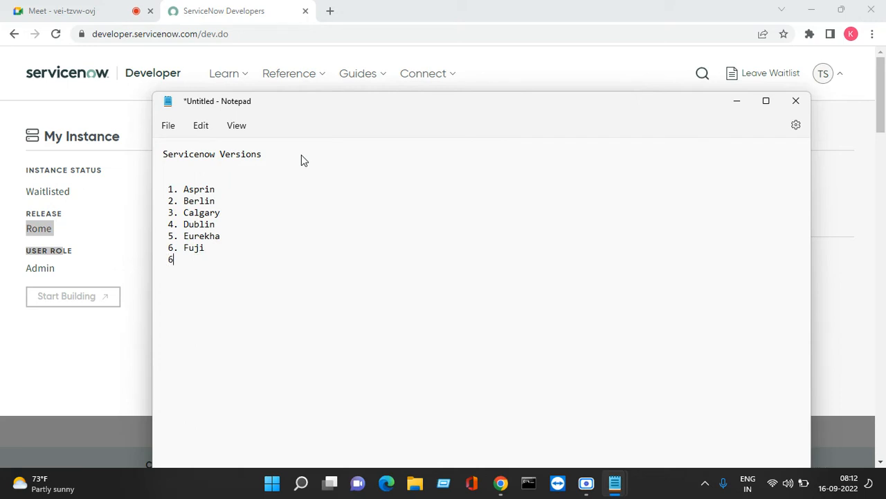
pyautogui.write('7. Geneva')
pyautogui.press('Return')
pyautogui.write('8. Hels')
pyautogui.write('inki')
pyautogui.press('Return')
pyautogui.write('9')
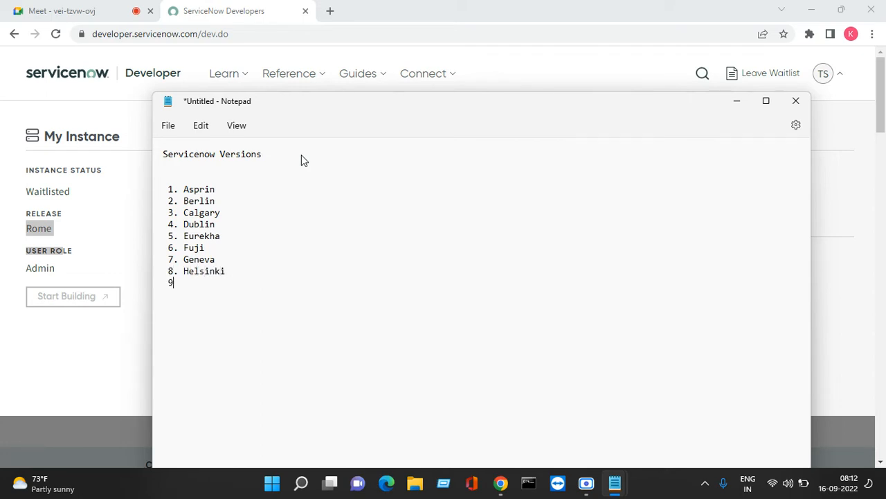
pyautogui.write('. Isc')
pyautogui.press('BackSpace')
pyautogui.write('tanbul')
pyautogui.press('Return')
# - Add items 10–18: Jakartha, Kingston, London, Madrid, Newyork, Orlando, Paris, Rome, Quebec
pyautogui.write('10. Ka')
pyautogui.press('BackSpace')
pyautogui.press('BackSpace')
pyautogui.write('Jakartha  ')
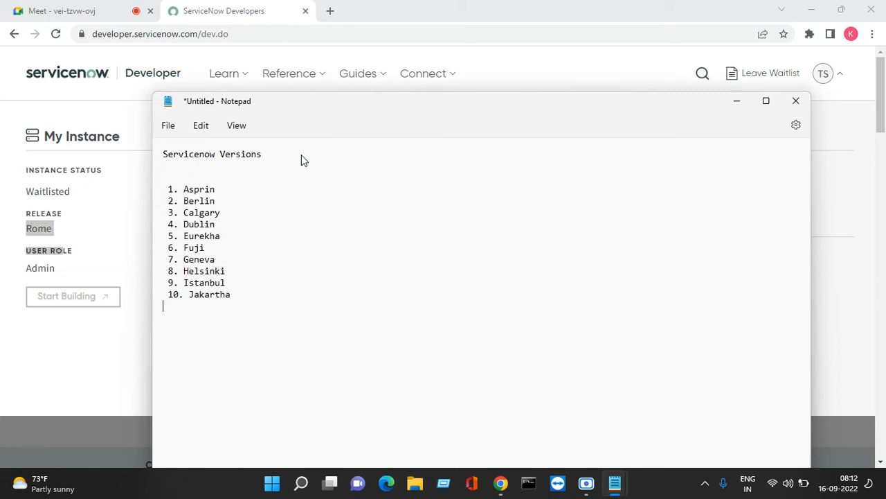
pyautogui.write('11. Kins')
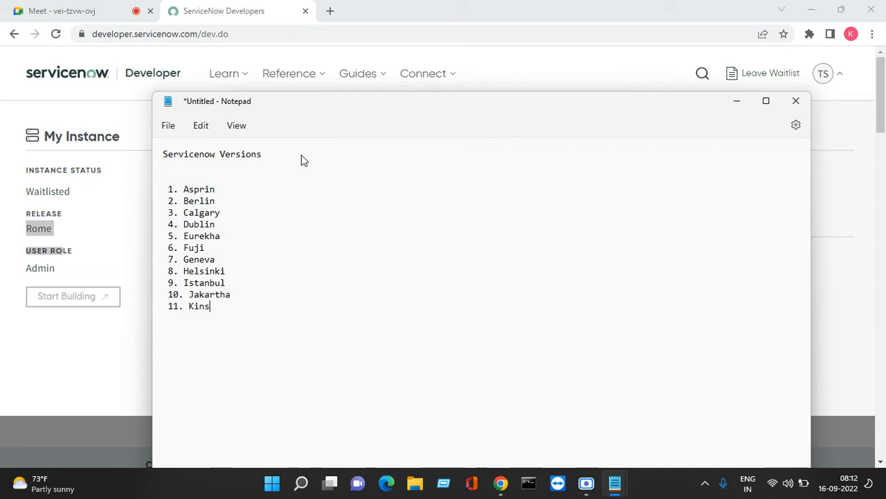
pyautogui.press('BackSpace')
pyautogui.write('gston')
pyautogui.press('Return')
pyautogui.write('12.')
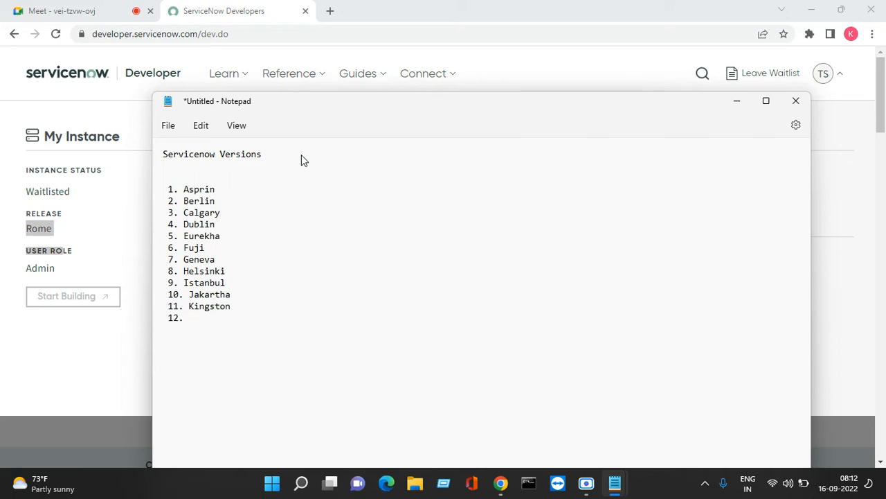
pyautogui.write(' London')
pyautogui.press('Return')
pyautogui.write('13. Madrid')
pyautogui.press('Return')
pyautogui.write('14. New')
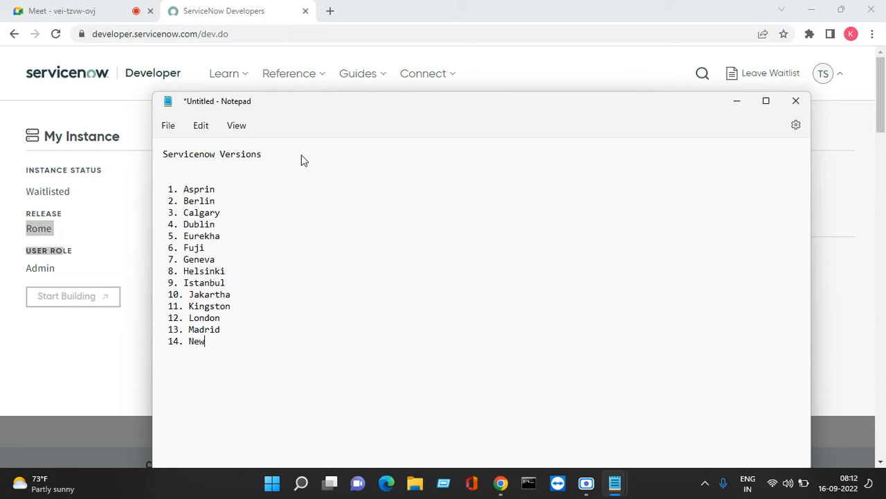
pyautogui.write('york')
pyautogui.press('Return')
pyautogui.write('15. Orlando')
pyautogui.press('Return')
pyautogui.write('16')
pyautogui.write('. Paris  ')
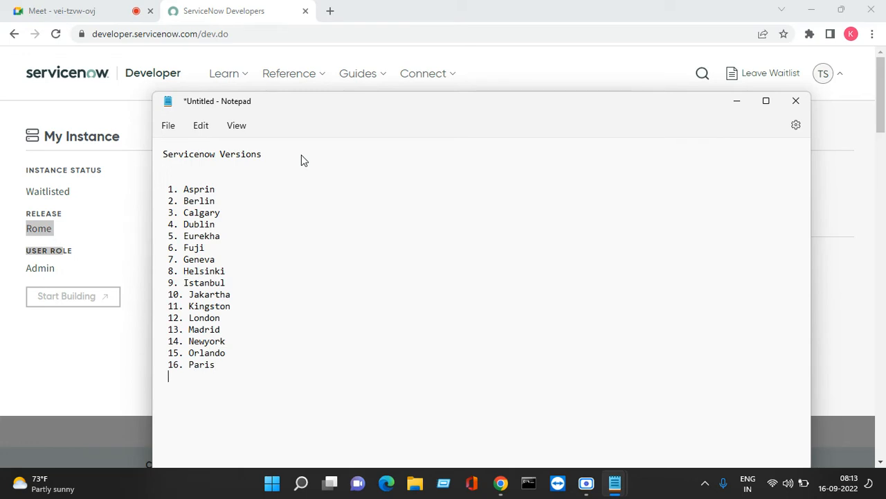
pyautogui.write('17. Rom')
pyautogui.press('BackSpace')
pyautogui.press('BackSpace')
pyautogui.press('BackSpace')
pyautogui.write('18QUe')
pyautogui.press('BackSpace')
pyautogui.press('BackSpace')
pyautogui.write('uebec')
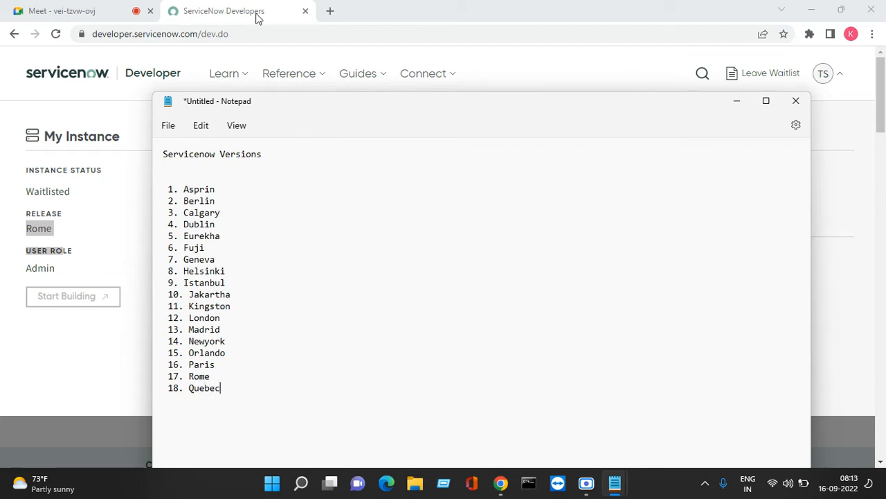
# - Let the waiting guest into the video call
pyautogui.click(50, 12)
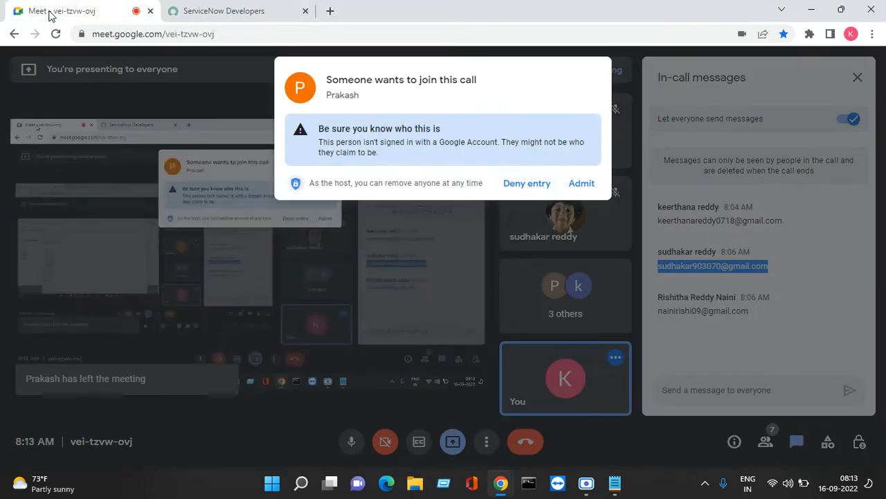
pyautogui.click(585, 185)
pyautogui.click(225, 10)
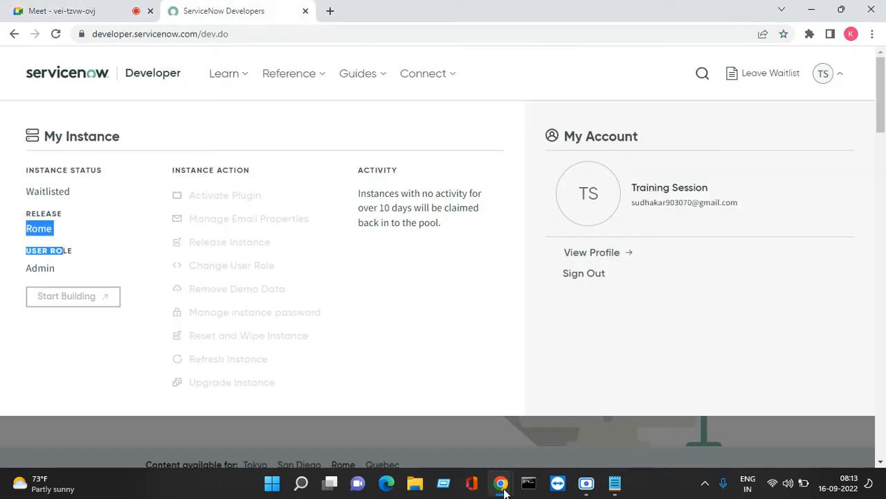
# - Finish the list with 19. Sandiego and 20. Tokyo, then select the Rome-to-Tokyo lines
pyautogui.moveTo(613, 485)
pyautogui.click(630, 404)
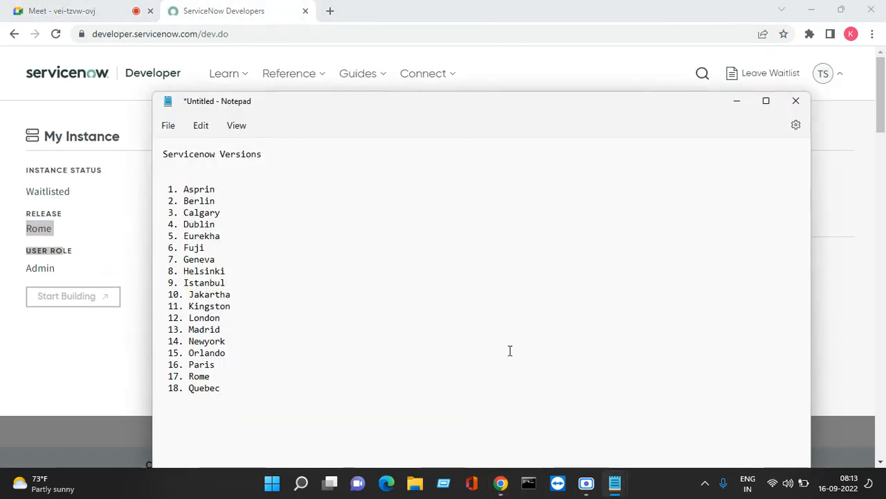
pyautogui.write('19')
pyautogui.press('BackSpace')
pyautogui.press('BackSpace')
pyautogui.press('BackSpace')
pyautogui.press('Return')
pyautogui.press('BackSpace')
pyautogui.press('Return')
pyautogui.write('19. Sand')
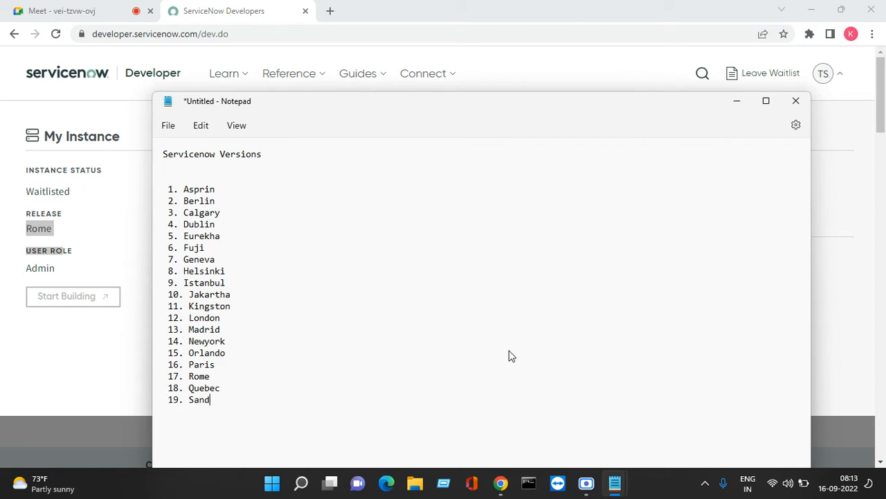
pyautogui.write('ie')
pyautogui.write('go  ')
pyautogui.write('20')
pyautogui.write('. Tok')
pyautogui.write('yo')
pyautogui.press('Return')
pyautogui.press('Return')
pyautogui.moveTo(238, 427); pyautogui.dragTo(169, 377)
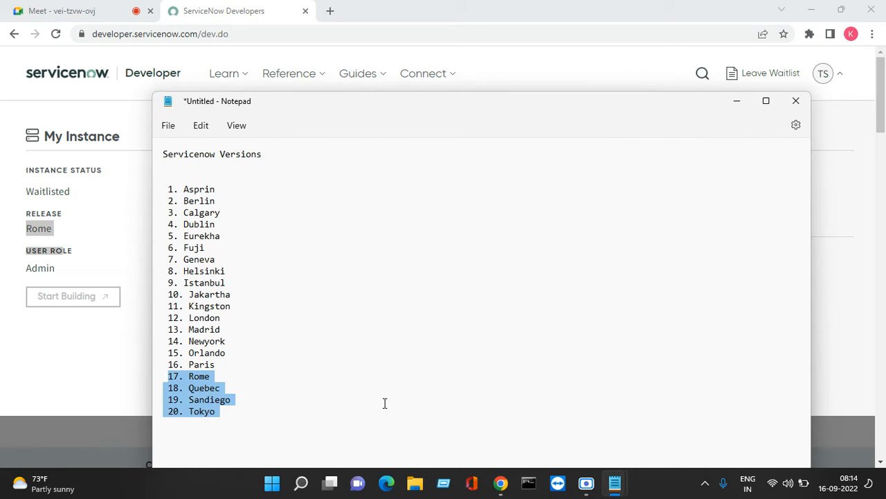
pyautogui.click(55, 33)
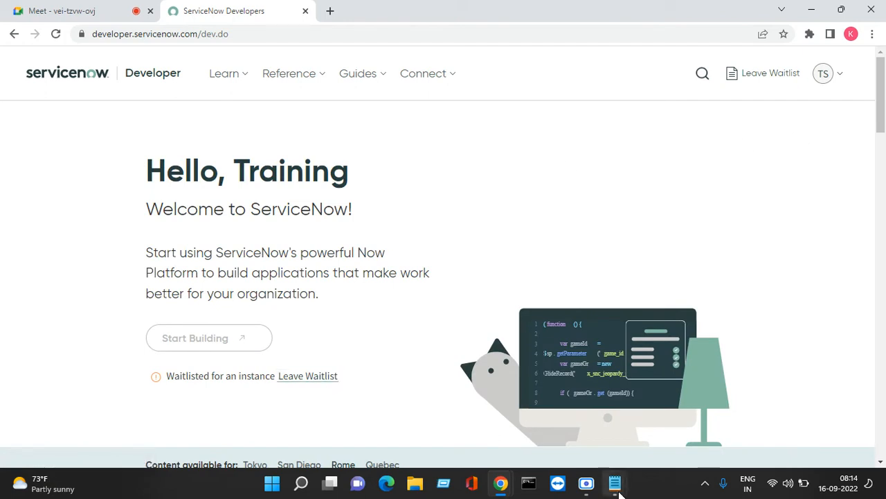
# - Copy the second account's e-mail address from the Demo notes file
pyautogui.click(807, 16)
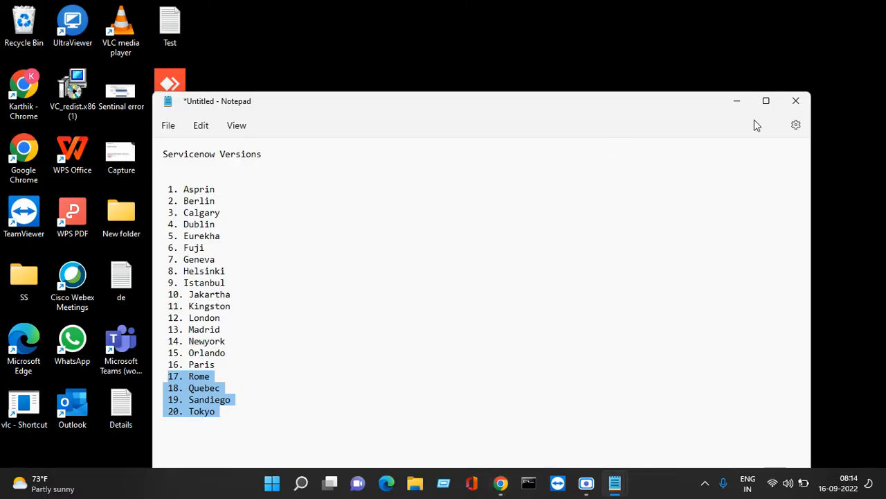
pyautogui.click(737, 101)
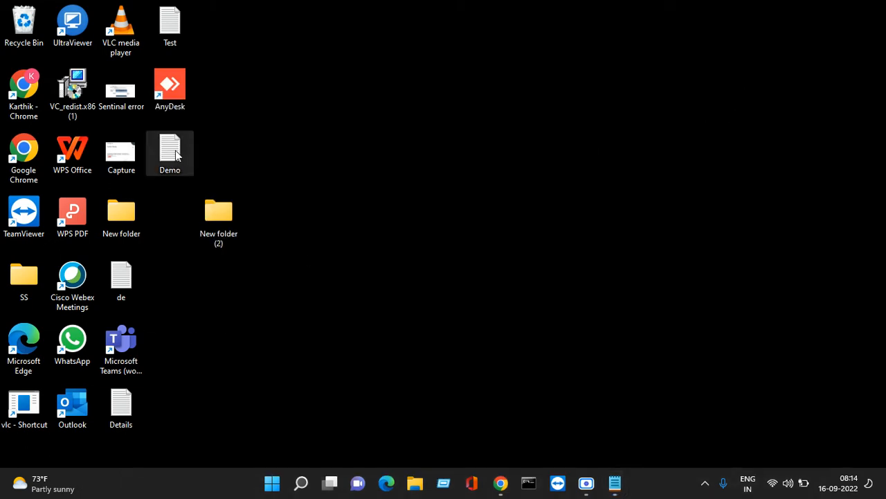
pyautogui.doubleClick(123, 401)
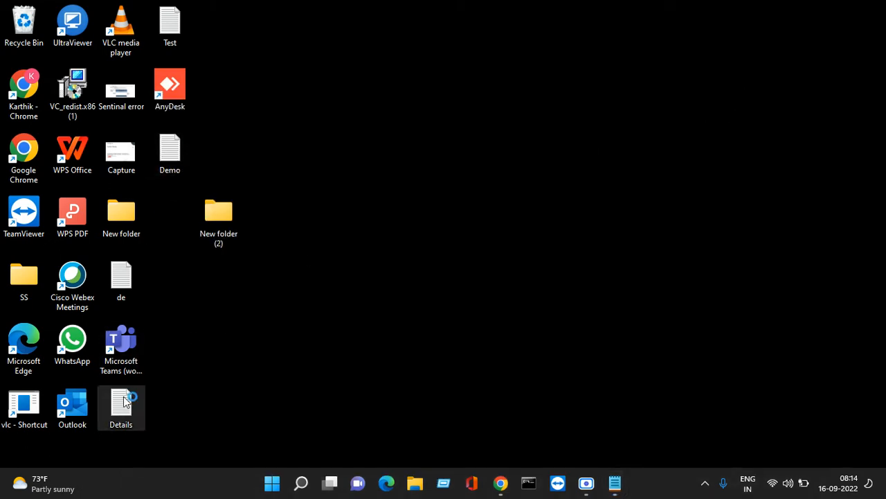
pyautogui.click(808, 101)
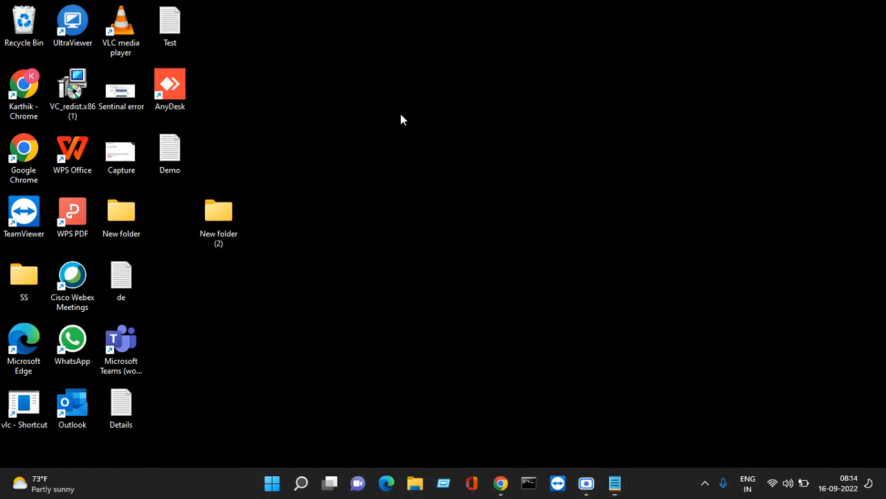
pyautogui.doubleClick(181, 148)
pyautogui.click(325, 222)
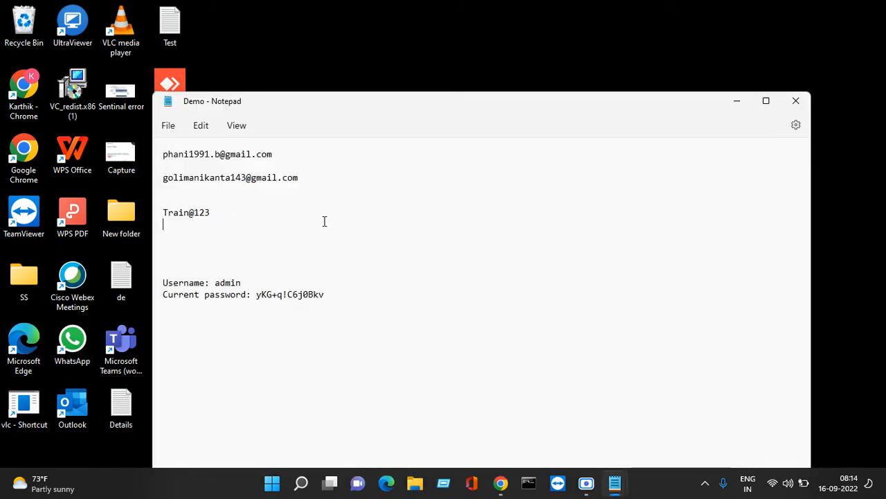
pyautogui.moveTo(314, 178); pyautogui.dragTo(158, 178)
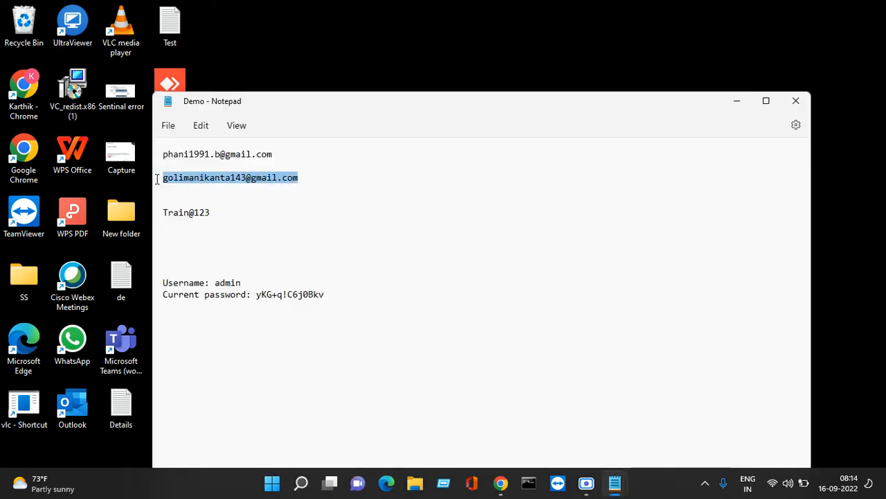
pyautogui.rightClick(192, 181)
pyautogui.click(231, 245)
# - Sign out of the current account and paste the copied e-mail into the sign-in Email field
pyautogui.moveTo(503, 487)
pyautogui.click(379, 424)
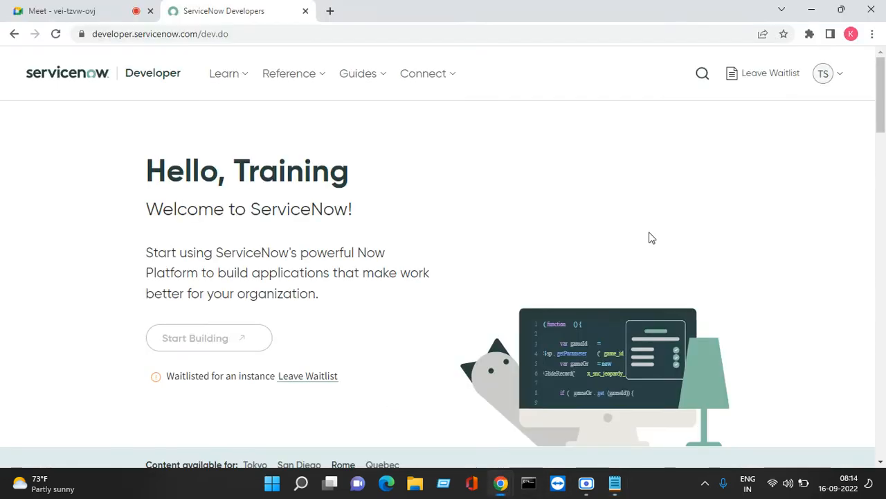
pyautogui.click(832, 80)
pyautogui.click(600, 277)
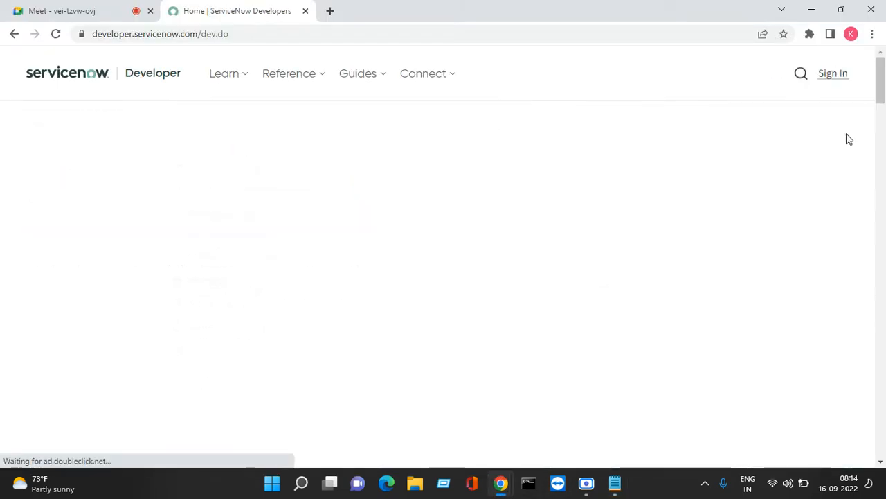
pyautogui.click(833, 82)
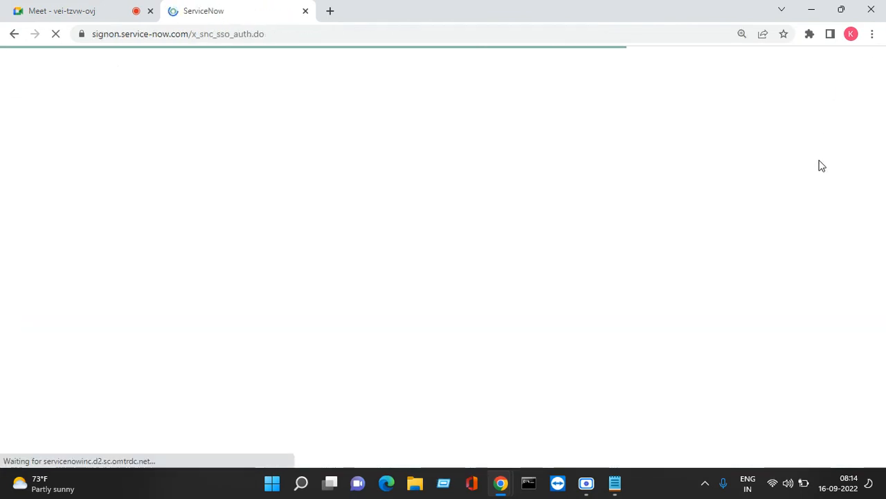
pyautogui.rightClick(543, 266)
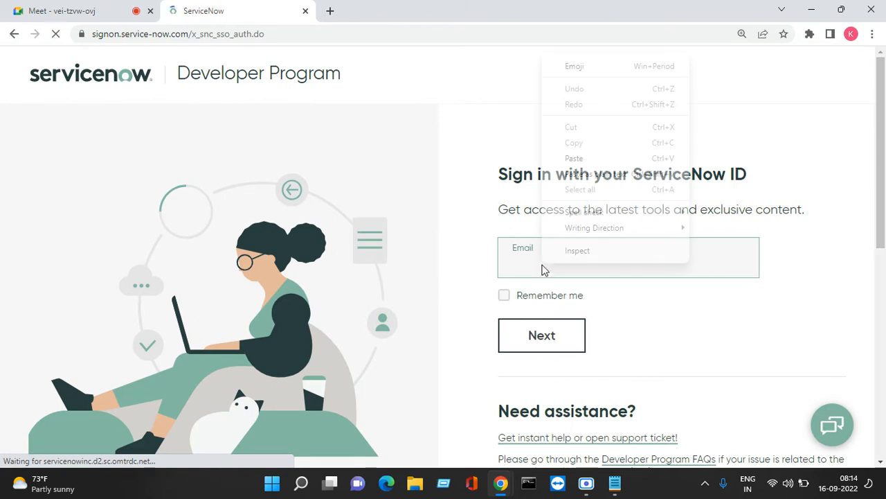
pyautogui.click(586, 158)
pyautogui.click(570, 344)
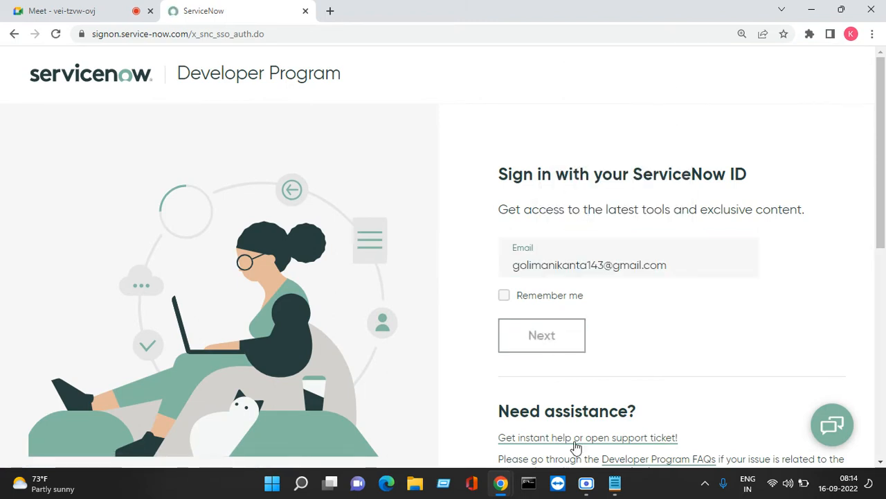
# - Copy the account password from the Demo notes, paste it into the Password field and sign in
pyautogui.moveTo(619, 489)
pyautogui.click(734, 427)
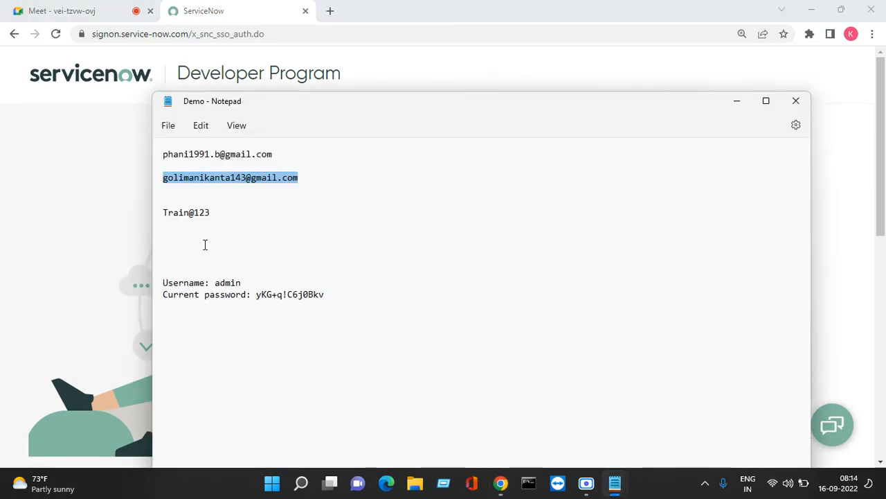
pyautogui.click(204, 245)
pyautogui.moveTo(215, 220); pyautogui.dragTo(170, 217)
pyautogui.click(247, 233)
pyautogui.rightClick(176, 233)
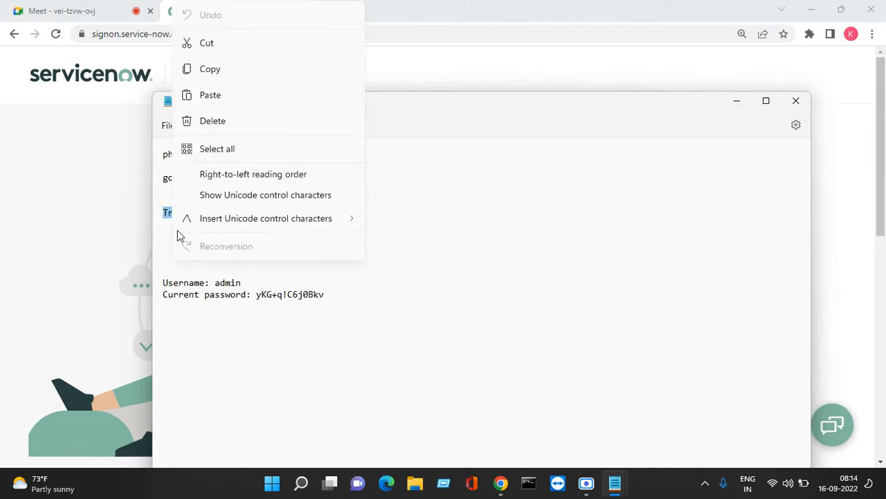
pyautogui.click(216, 69)
pyautogui.click(737, 101)
pyautogui.click(569, 312)
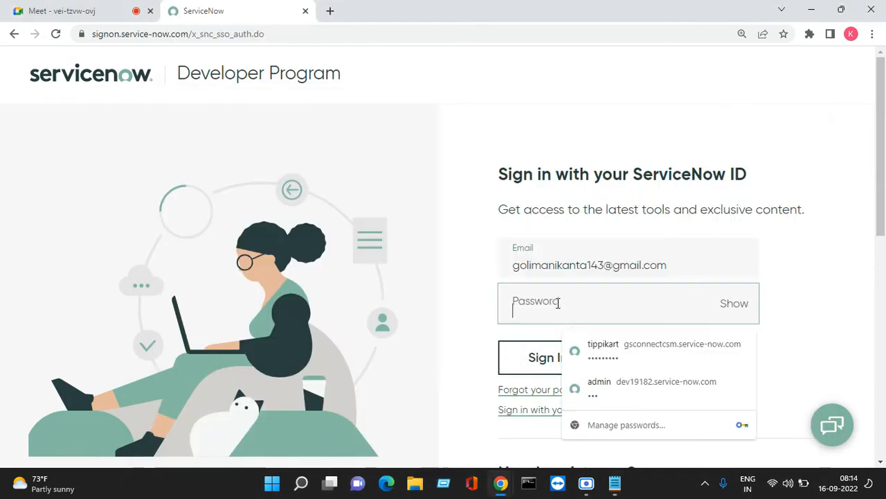
pyautogui.rightClick(566, 302)
pyautogui.click(603, 198)
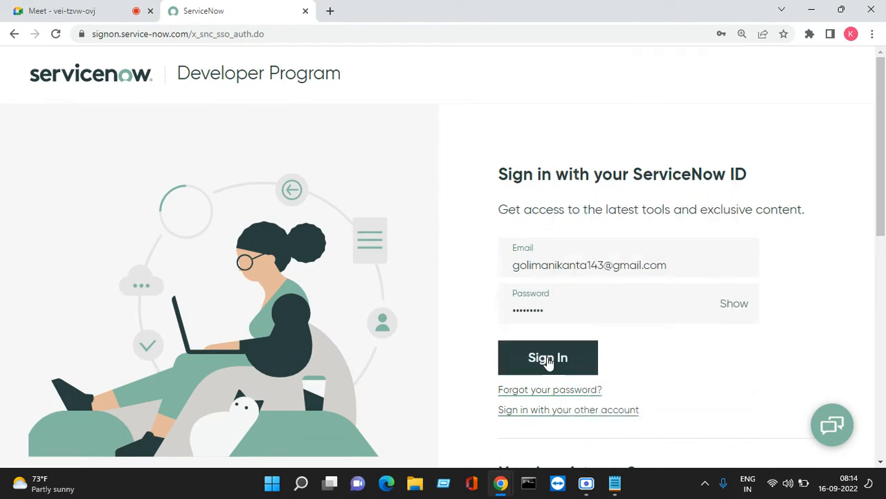
pyautogui.click(548, 360)
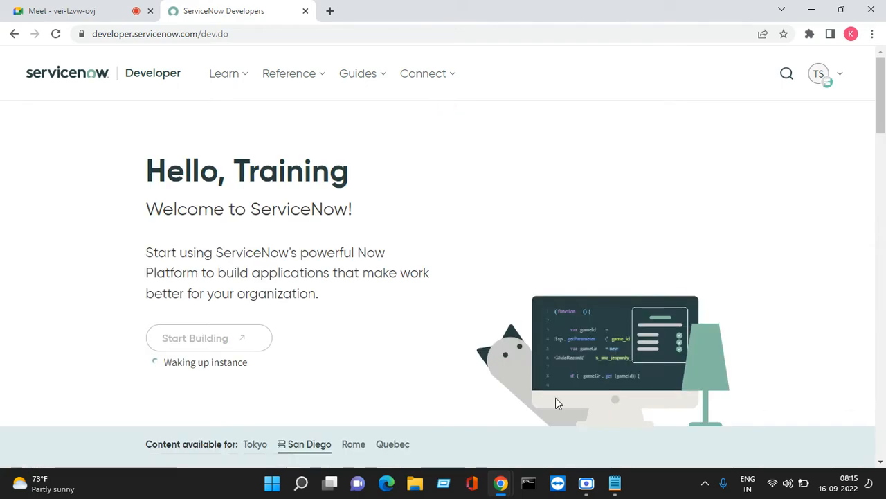
# - Open the My Instance panel and select the Waking Instance status and San Diego release text
pyautogui.scroll(-3, 411, 346)
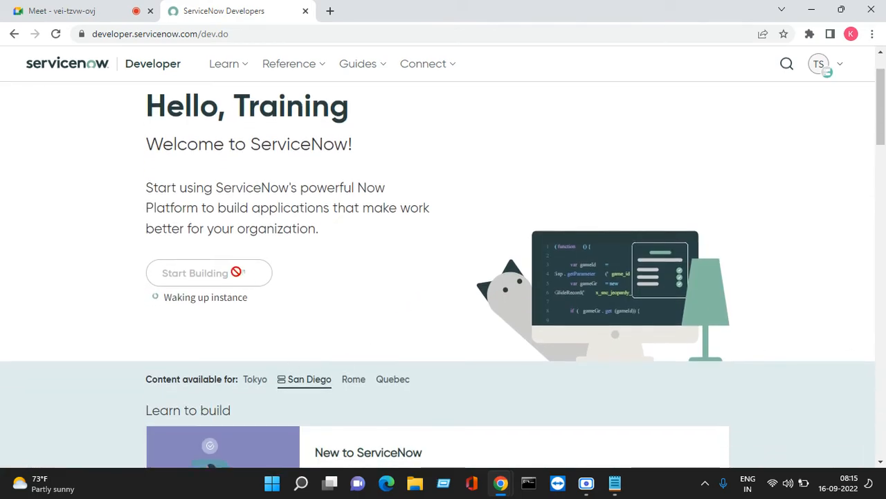
pyautogui.scroll(-3, 318, 304)
pyautogui.scroll(6, 387, 295)
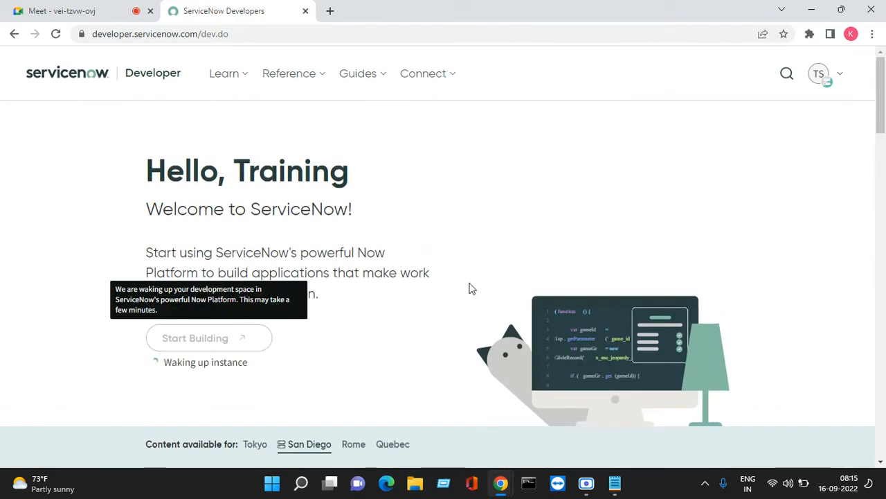
pyautogui.click(820, 75)
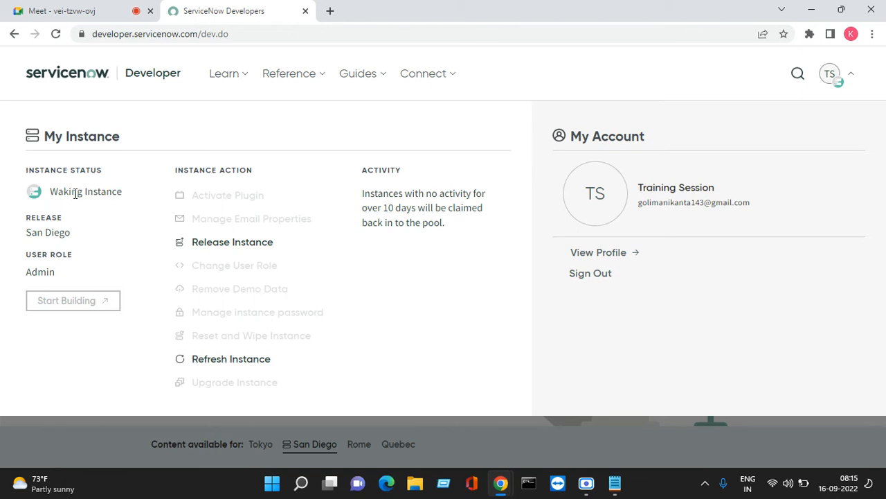
pyautogui.moveTo(98, 192); pyautogui.dragTo(50, 192)
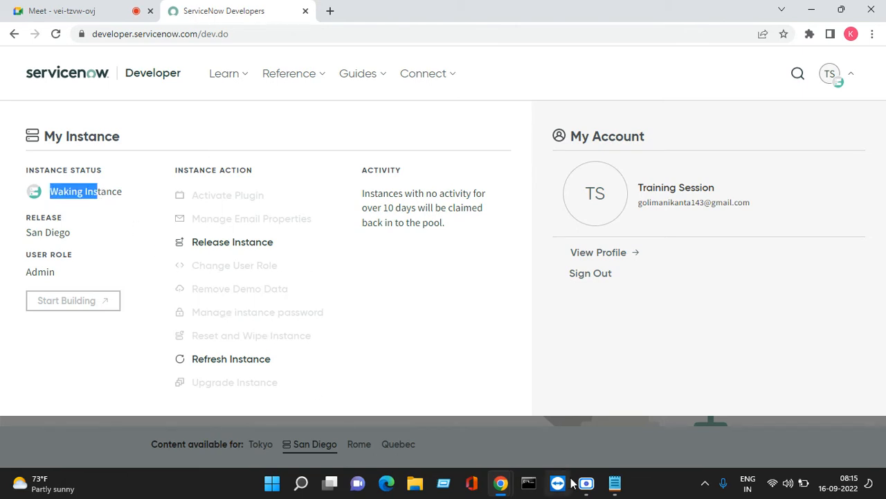
pyautogui.click(22, 239)
pyautogui.moveTo(23, 239); pyautogui.dragTo(74, 238)
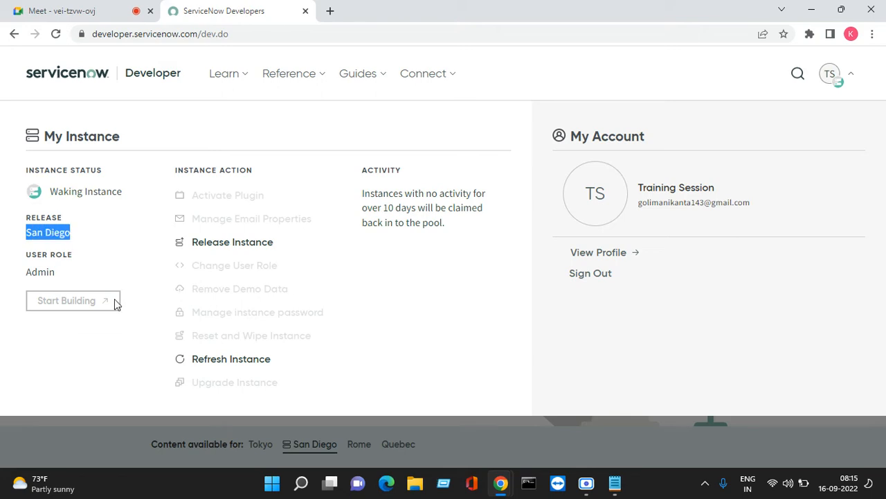
# - Place the caret after 'San' in item 19 'Sandiego' of the versions list, then minimize Notepad
pyautogui.moveTo(615, 483)
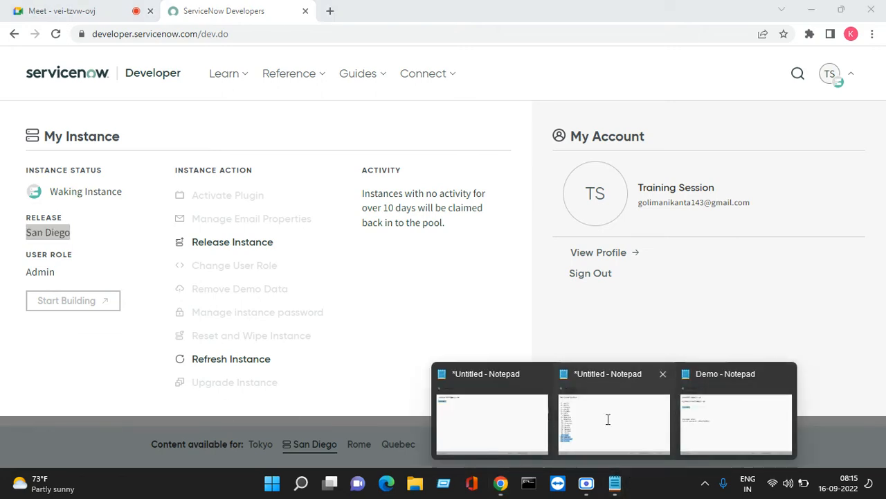
pyautogui.click(607, 417)
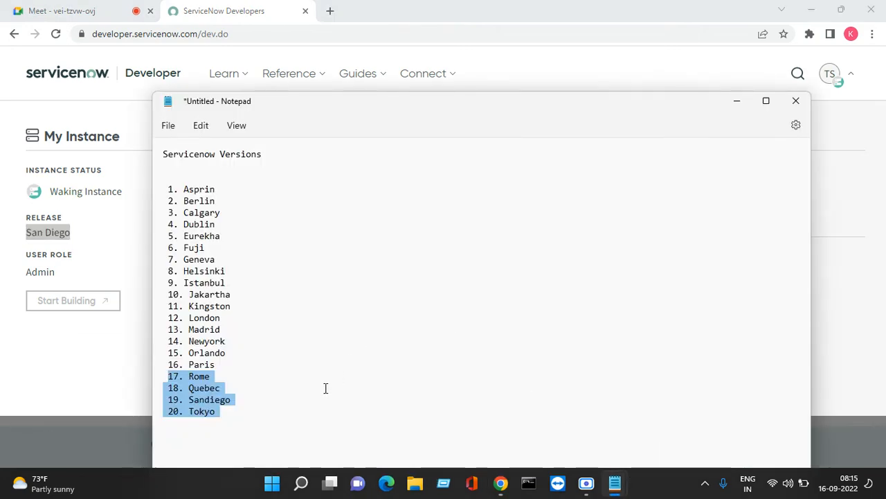
pyautogui.click(274, 414)
pyautogui.click(204, 400)
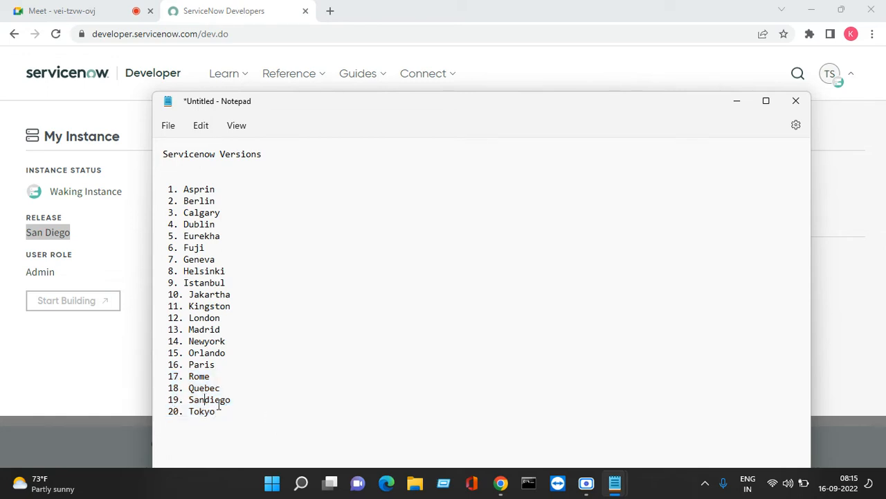
pyautogui.click(734, 104)
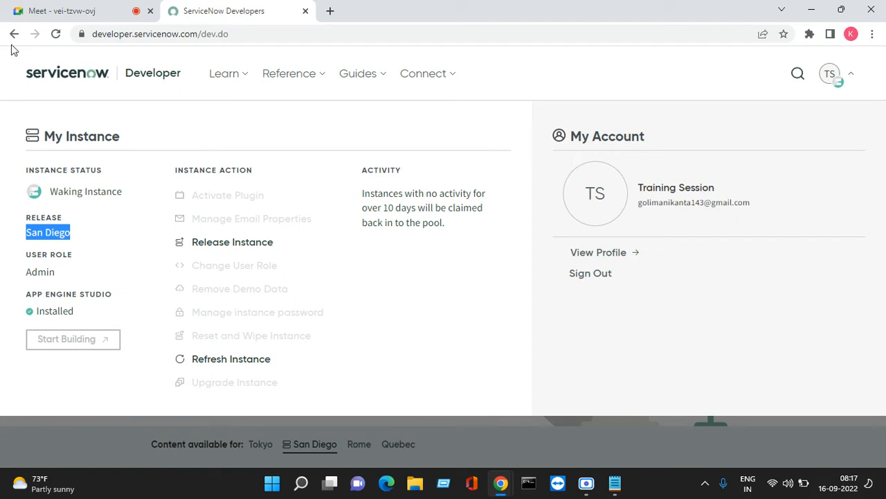
# - Reload the page to refresh instance status, then launch the instance in a new tab with Start Building
pyautogui.click(55, 34)
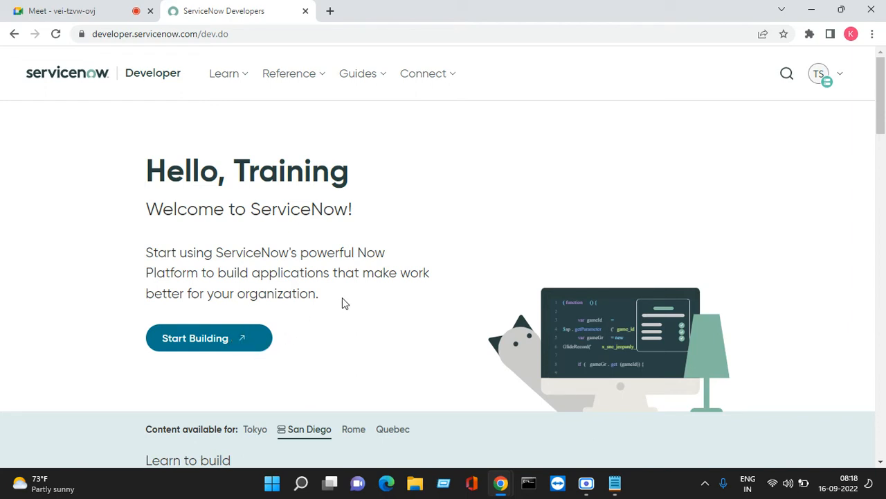
pyautogui.click(196, 343)
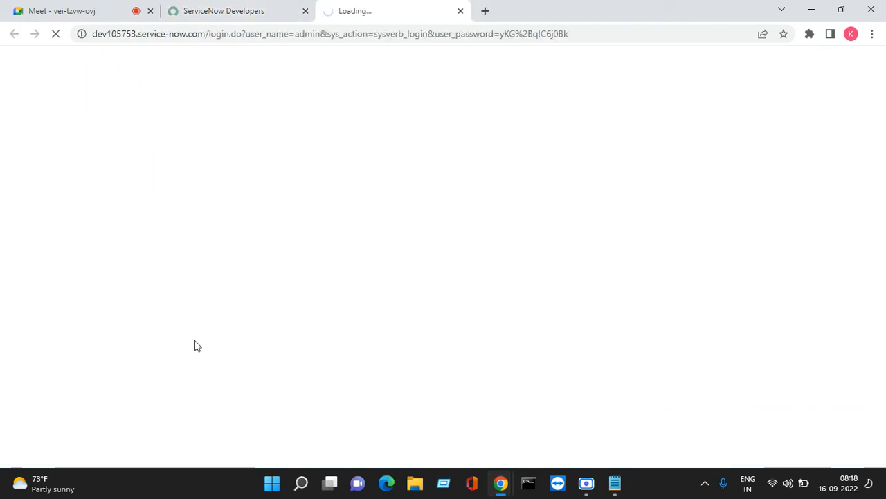
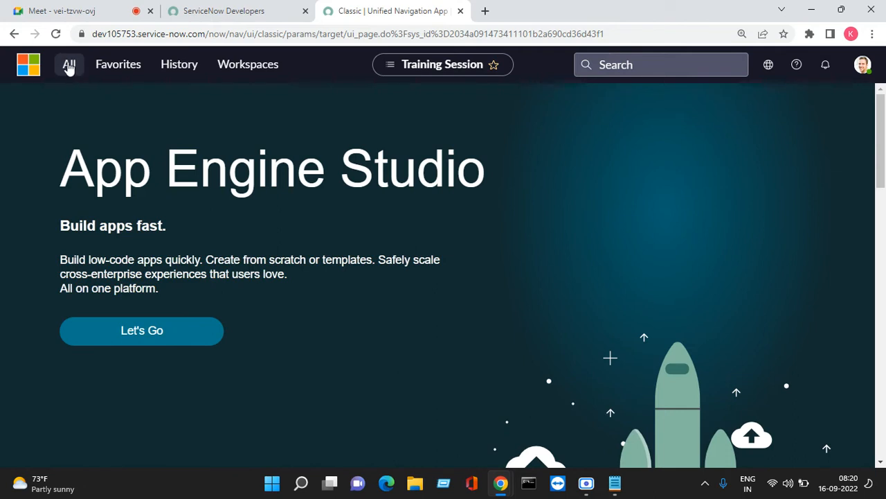
# - Filter the application navigator on 'stats' and open System Diagnostics > Stats
pyautogui.click(70, 66)
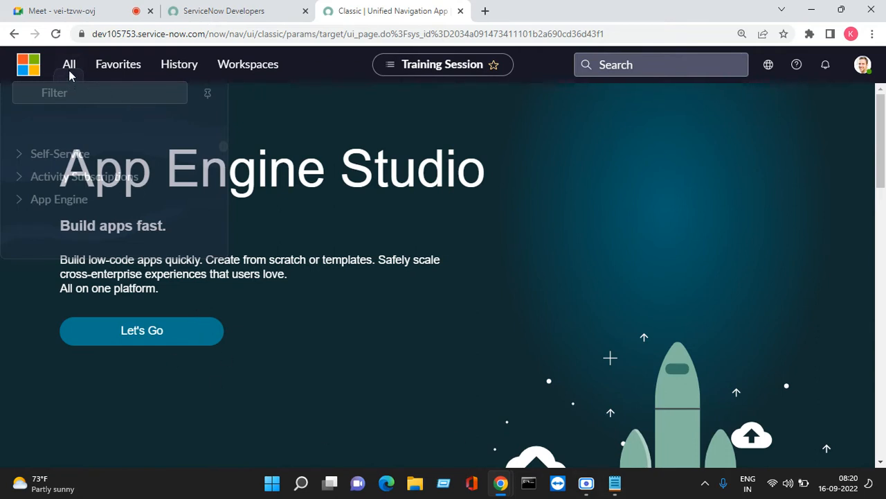
pyautogui.click(69, 73)
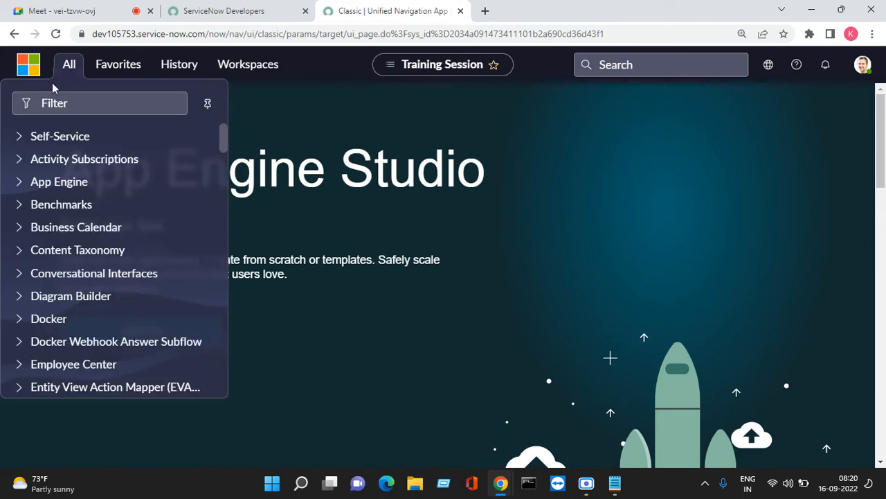
pyautogui.scroll(-2, 83, 103)
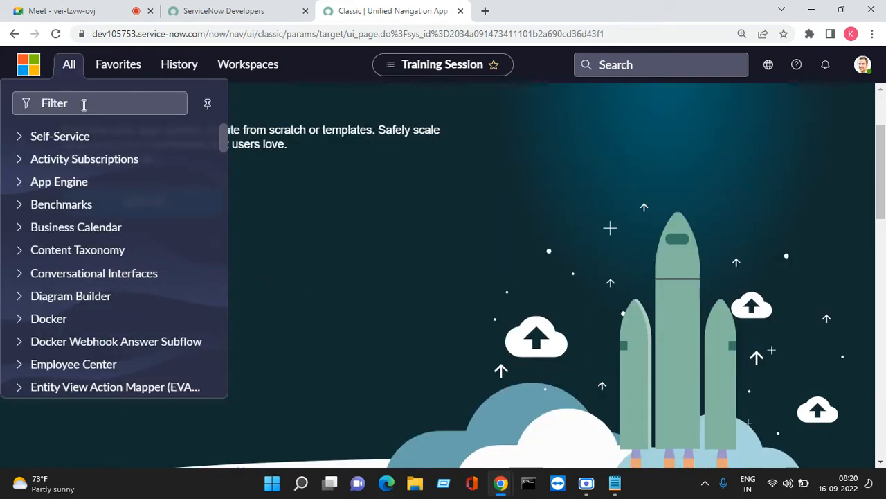
pyautogui.click(100, 100)
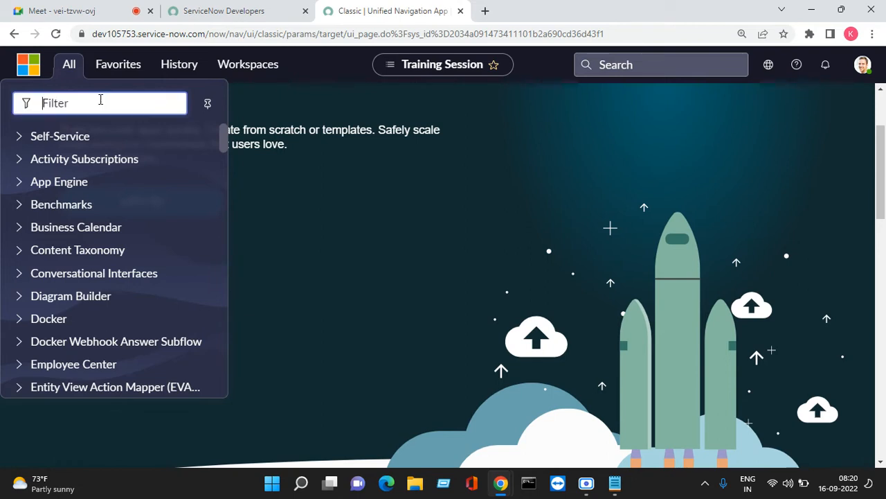
pyautogui.write('stats')
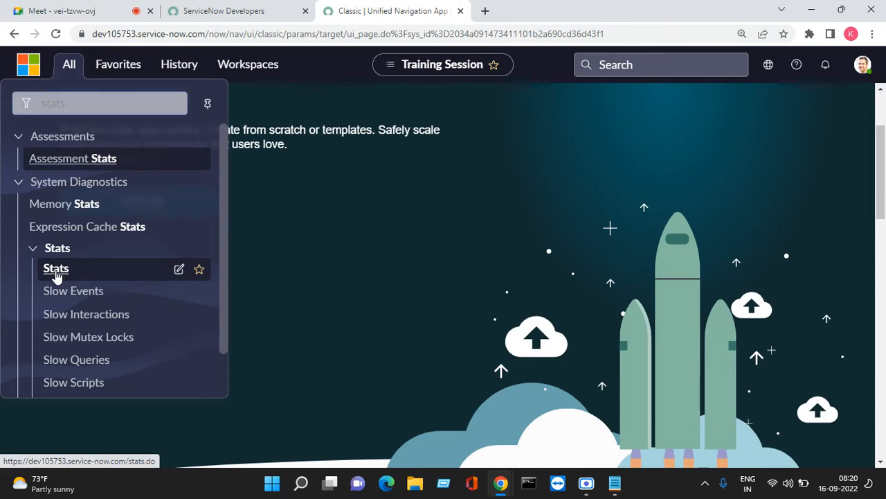
pyautogui.click(56, 273)
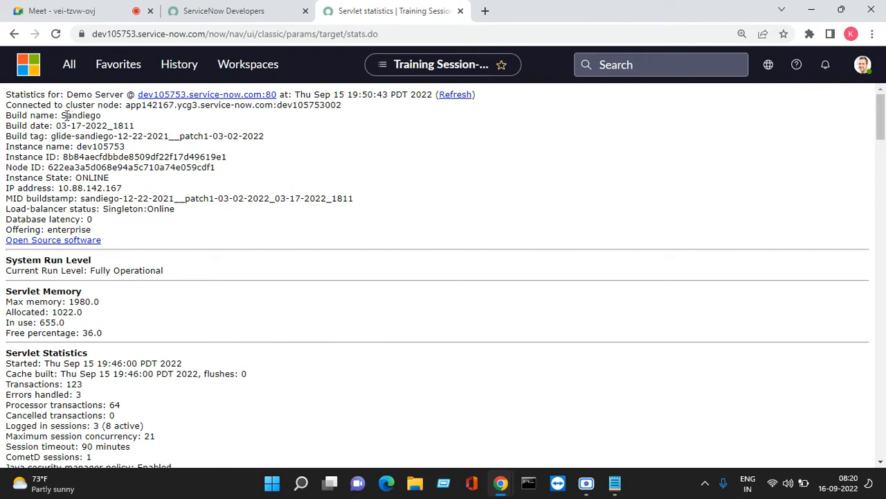
# - Highlight the build name Sandiego, build date, build tag patch1 and IP address on the Stats page
pyautogui.moveTo(7, 116); pyautogui.dragTo(101, 118)
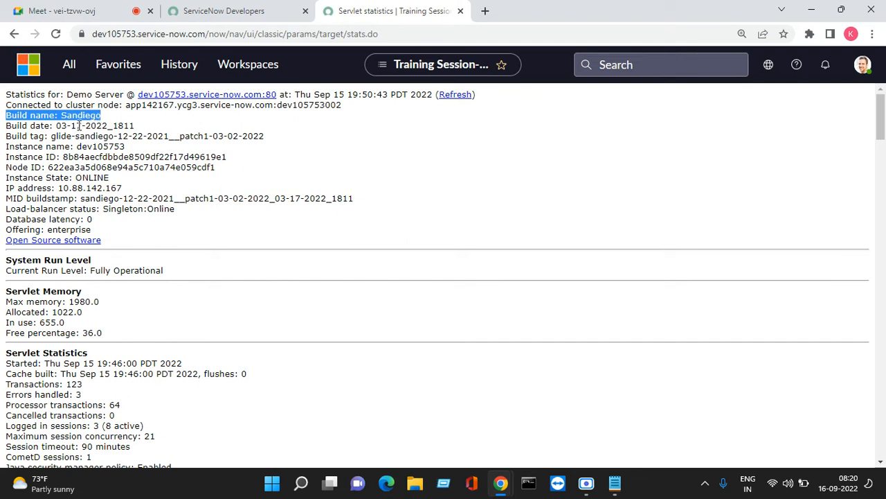
pyautogui.moveTo(7, 126); pyautogui.dragTo(135, 126)
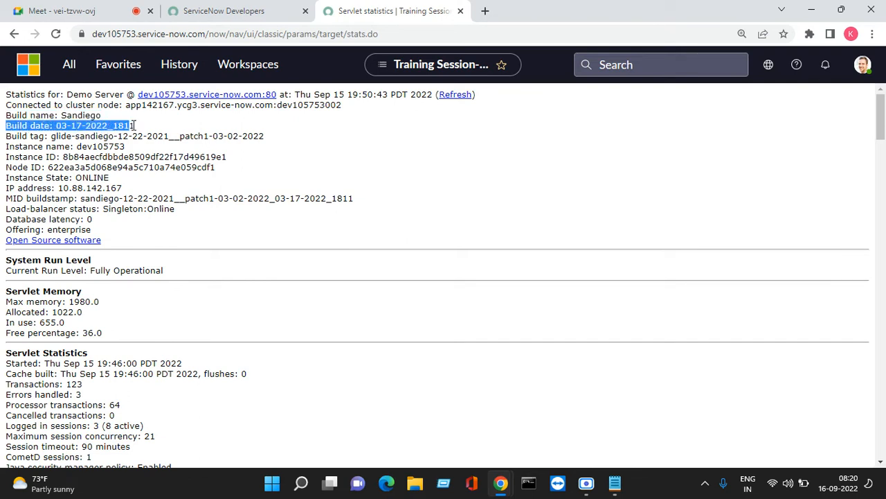
pyautogui.moveTo(9, 136); pyautogui.dragTo(48, 138)
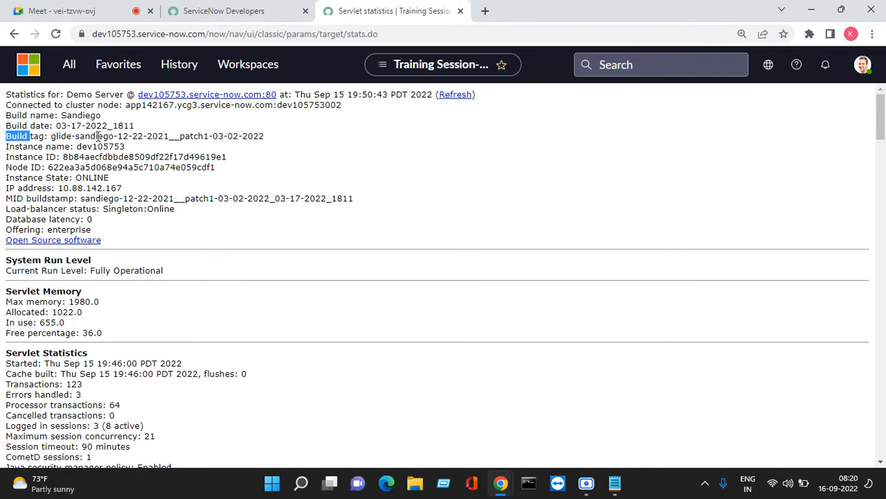
pyautogui.doubleClick(199, 136)
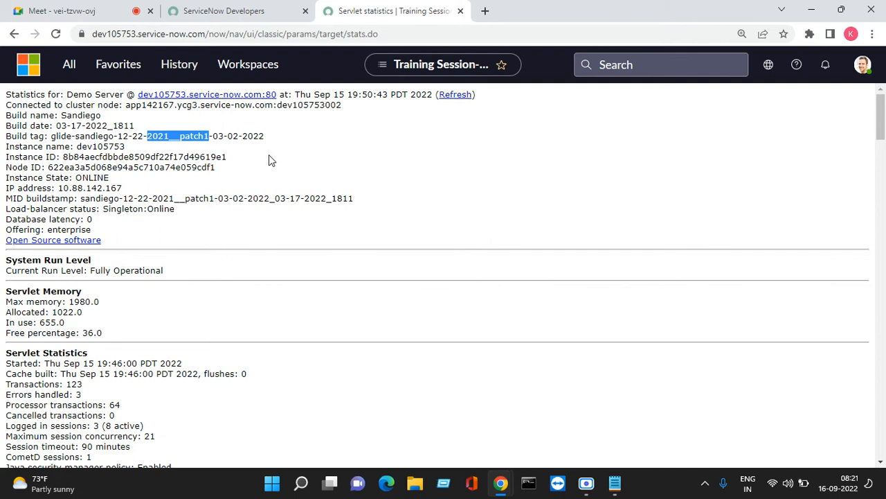
pyautogui.click(217, 144)
pyautogui.moveTo(209, 135); pyautogui.dragTo(75, 178)
pyautogui.moveTo(130, 187); pyautogui.dragTo(63, 188)
pyautogui.scroll(-2, 71, 344)
pyautogui.scroll(2, 72, 344)
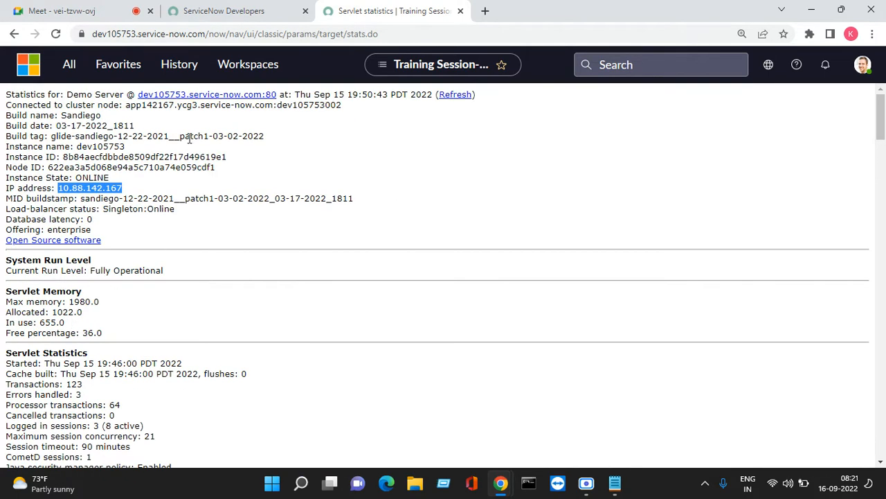
# - Copy 'ycg' from the cluster node name on the Servlet statistics page
pyautogui.click(223, 14)
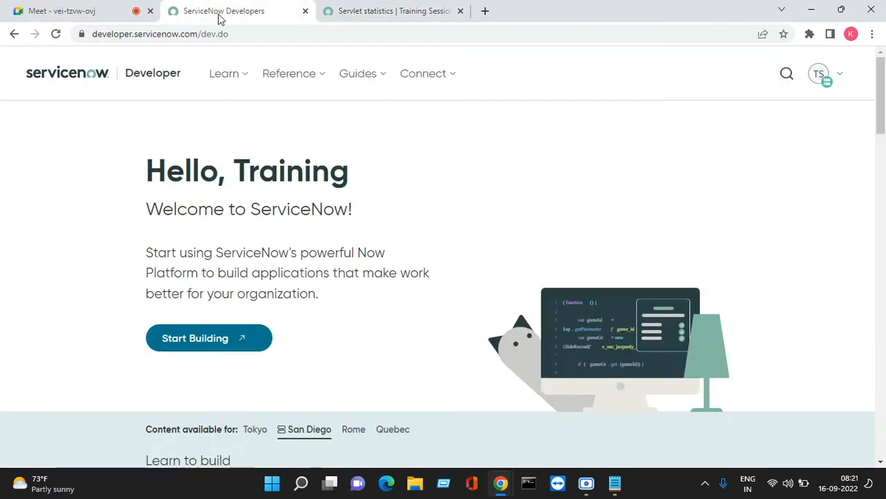
pyautogui.click(360, 9)
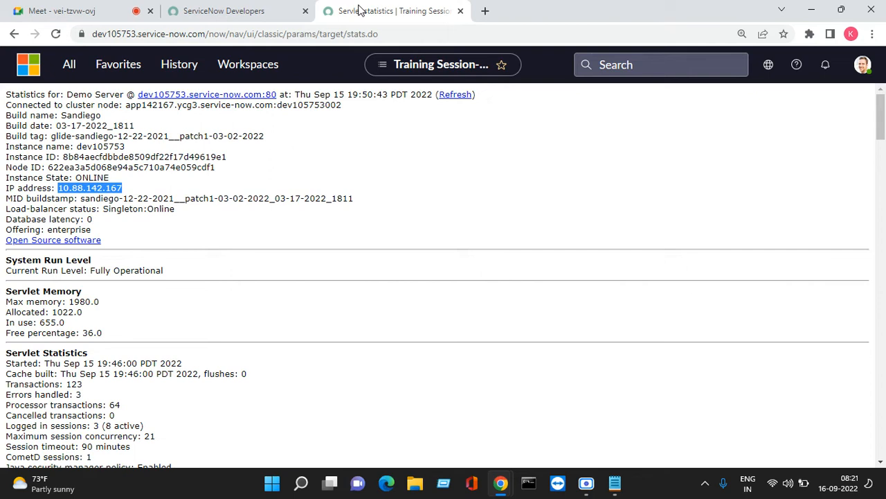
pyautogui.doubleClick(183, 107)
pyautogui.click(192, 121)
pyautogui.moveTo(193, 107); pyautogui.dragTo(178, 106)
pyautogui.rightClick(184, 107)
pyautogui.click(204, 117)
# - Search Google for 'airport code for ycg' in a new tab
pyautogui.click(484, 11)
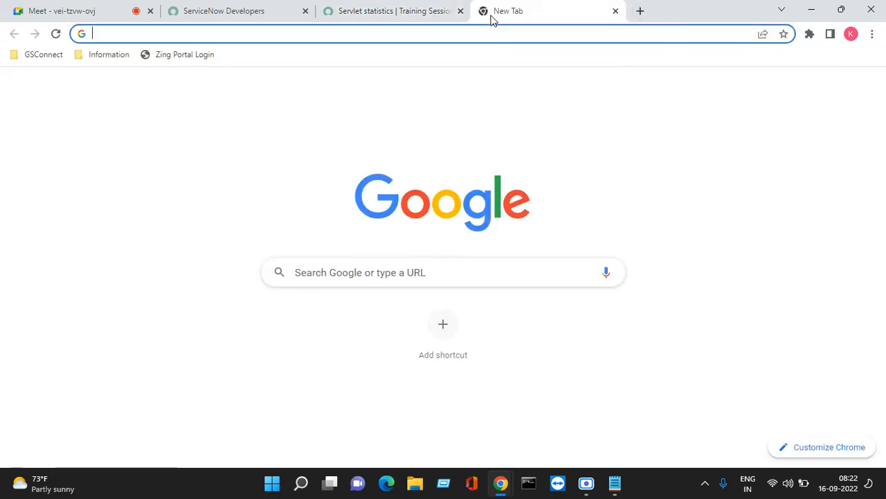
pyautogui.write('airport')
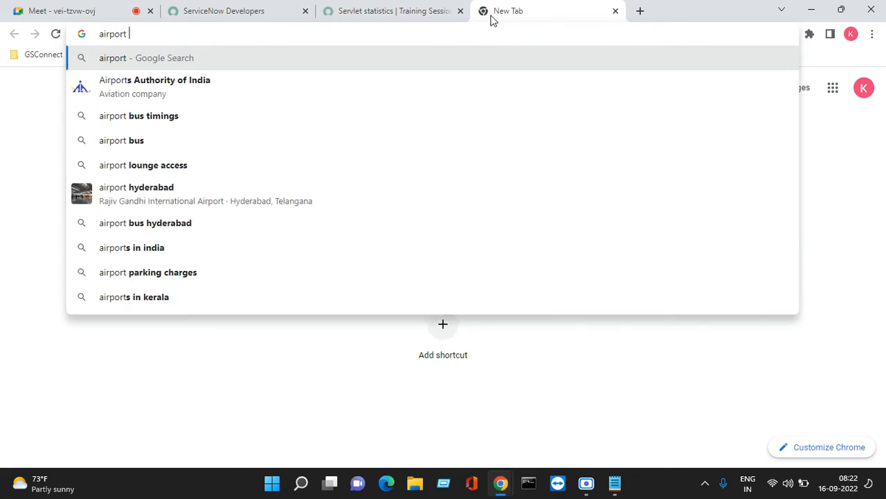
pyautogui.write(' cde')
pyautogui.press('BackSpace')
pyautogui.press('BackSpace')
pyautogui.write('o')
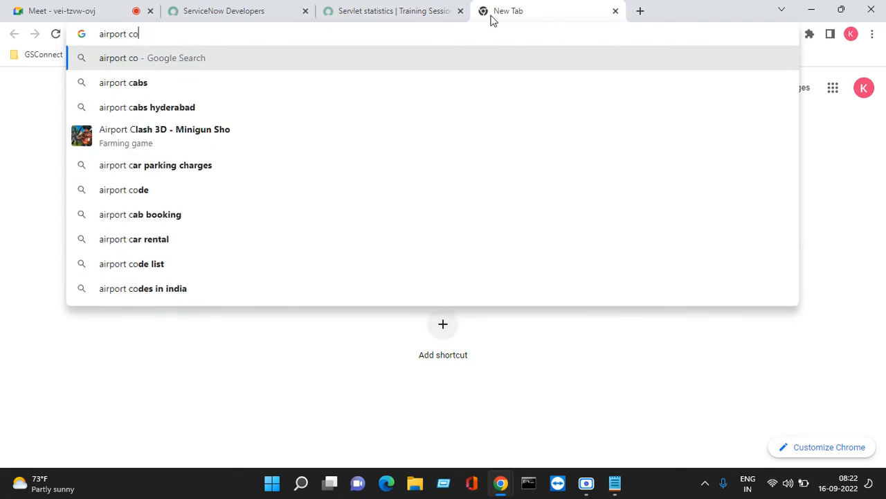
pyautogui.write('de for')
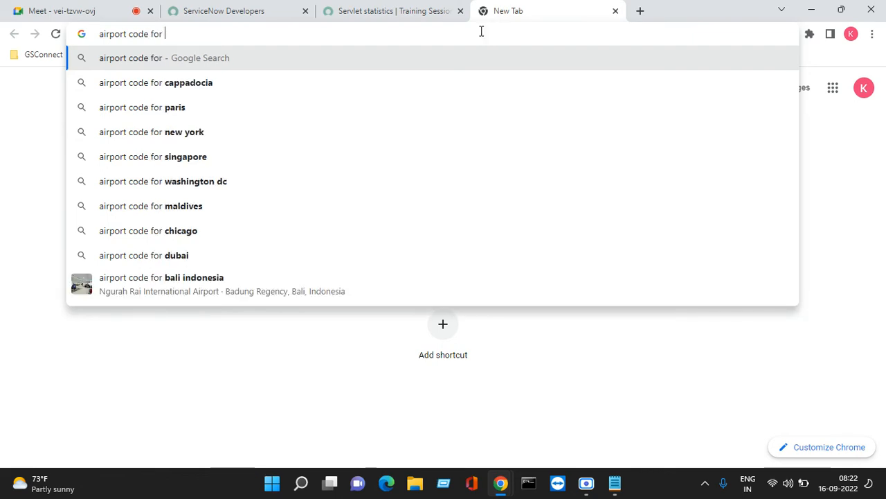
pyautogui.rightClick(323, 33)
pyautogui.click(346, 120)
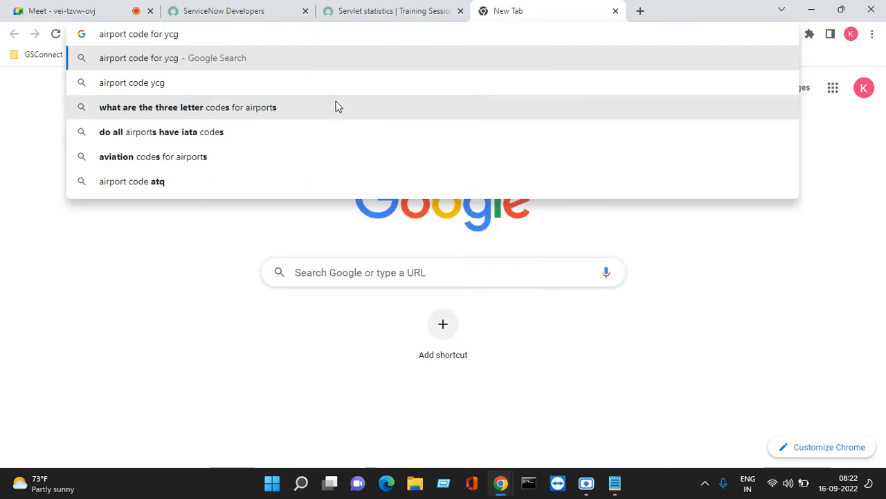
pyautogui.press('Return')
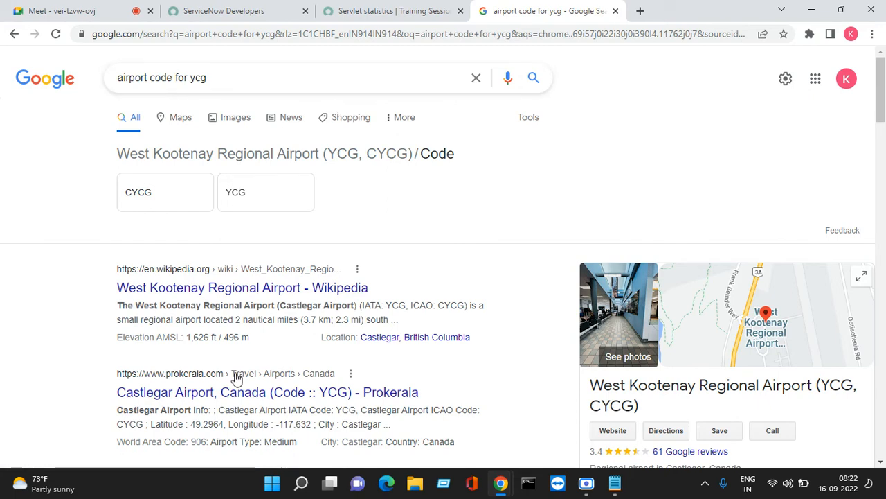
# - Highlight Canada in the West Kootenay Regional Airport result, then go back to Servlet statistics
pyautogui.scroll(-2, 538, 337)
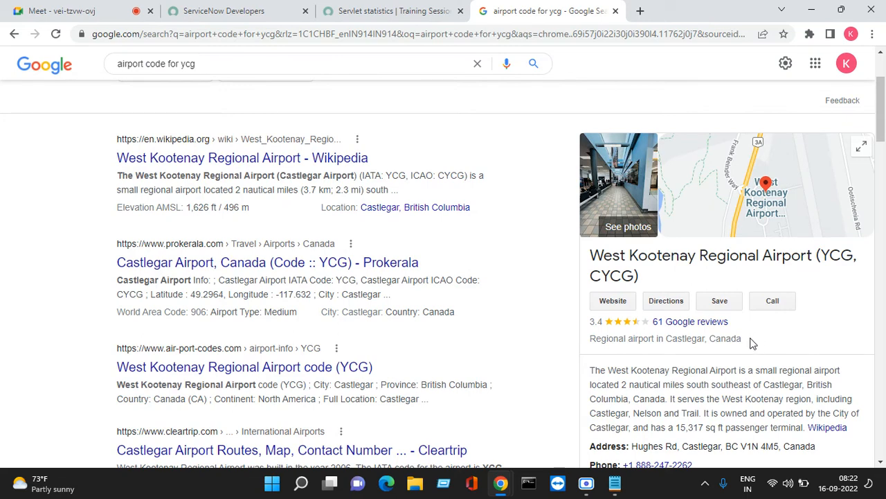
pyautogui.moveTo(757, 342); pyautogui.dragTo(712, 339)
pyautogui.click(381, 10)
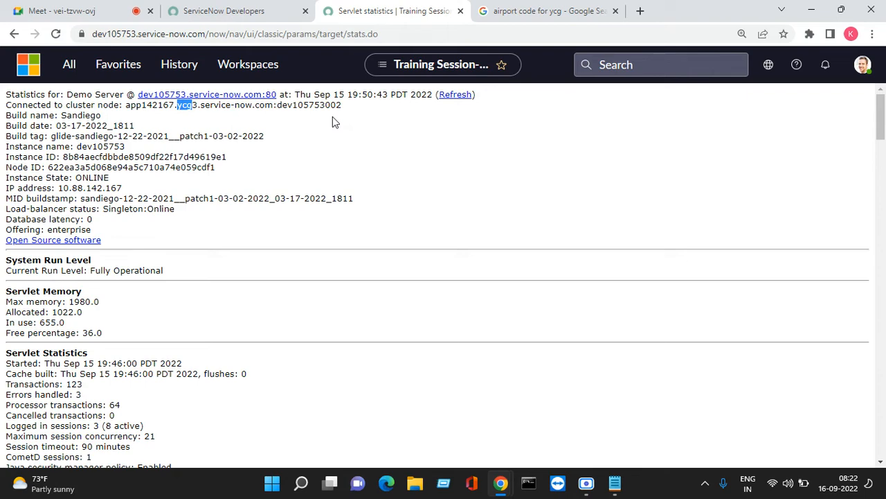
# - Clear the 'stats' navigator filter so all application modules are listed
pyautogui.click(70, 65)
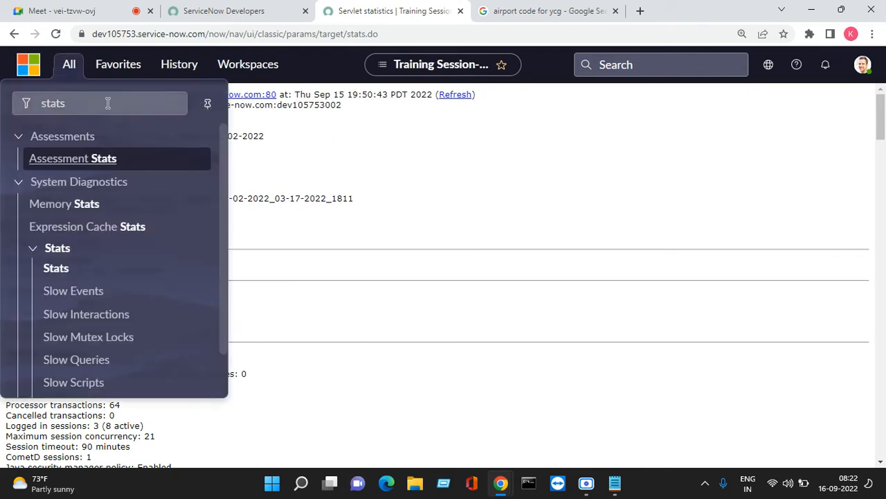
pyautogui.click(74, 103)
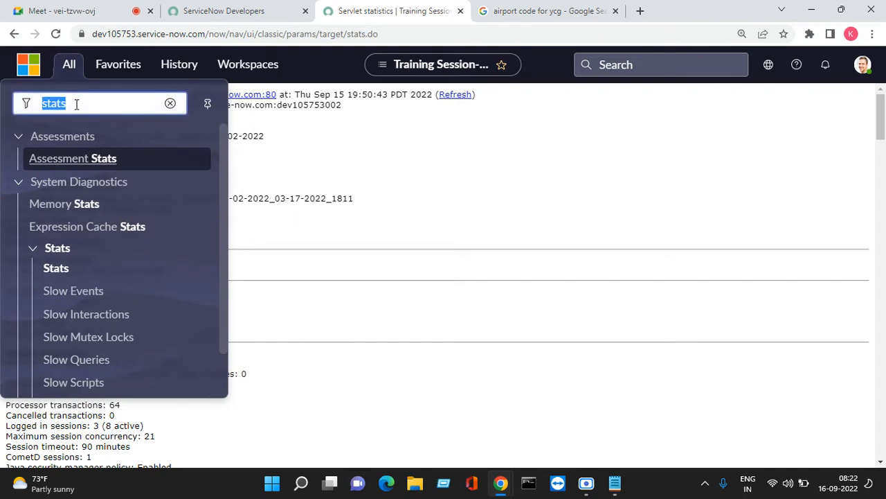
pyautogui.press('BackSpace')
pyautogui.scroll(-3, 85, 192)
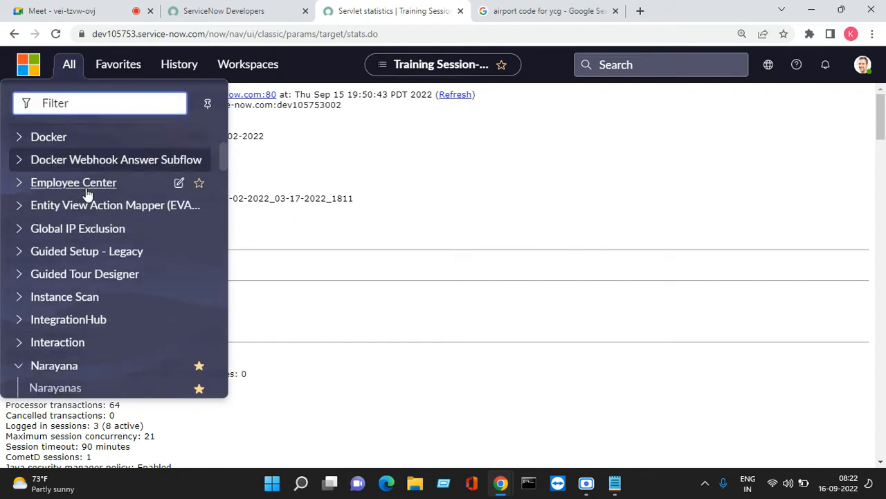
pyautogui.scroll(-7, 84, 192)
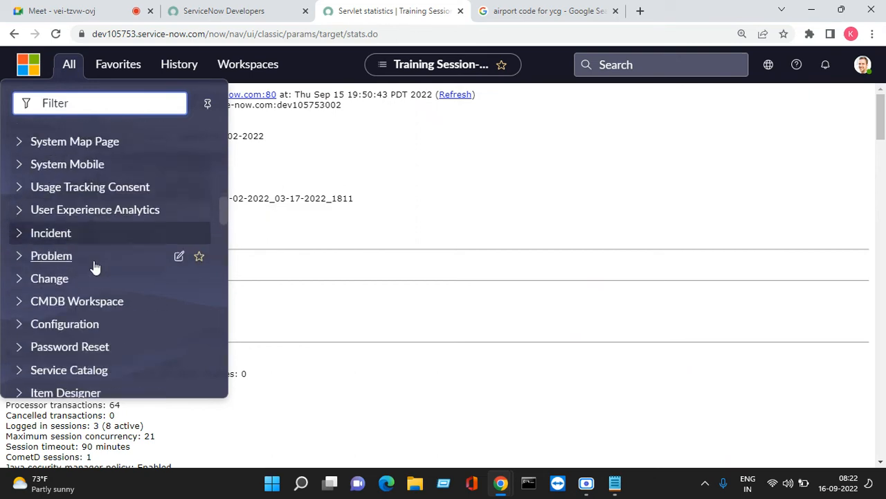
pyautogui.scroll(-7, 96, 268)
pyautogui.scroll(-7, 96, 268)
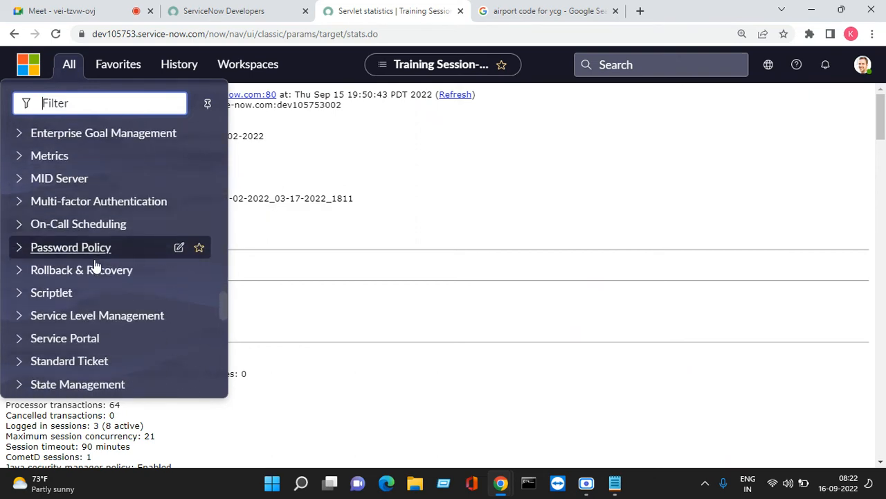
pyautogui.scroll(-3, 96, 268)
pyautogui.scroll(-2, 95, 268)
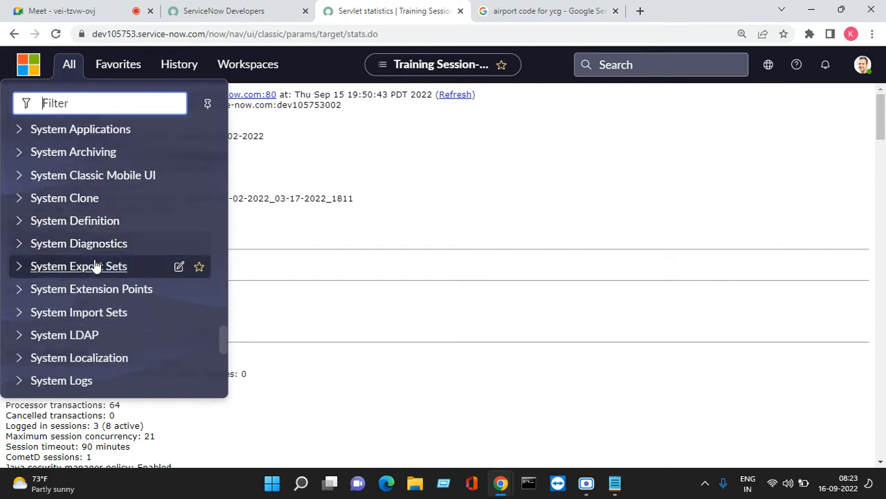
pyautogui.scroll(-1, 96, 268)
pyautogui.scroll(-5, 81, 295)
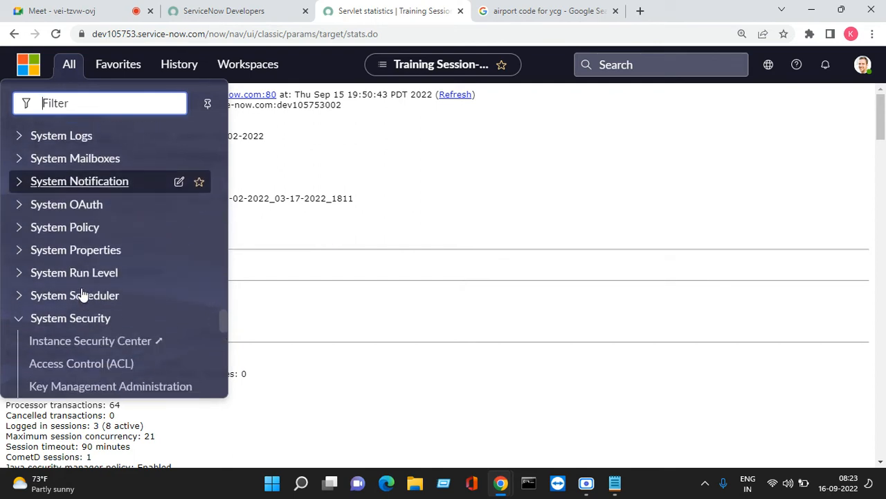
# - Collapse System Security, expand System Diagnostics, and reopen the Stats page
pyautogui.click(21, 244)
pyautogui.scroll(-2, 131, 276)
pyautogui.scroll(5, 53, 302)
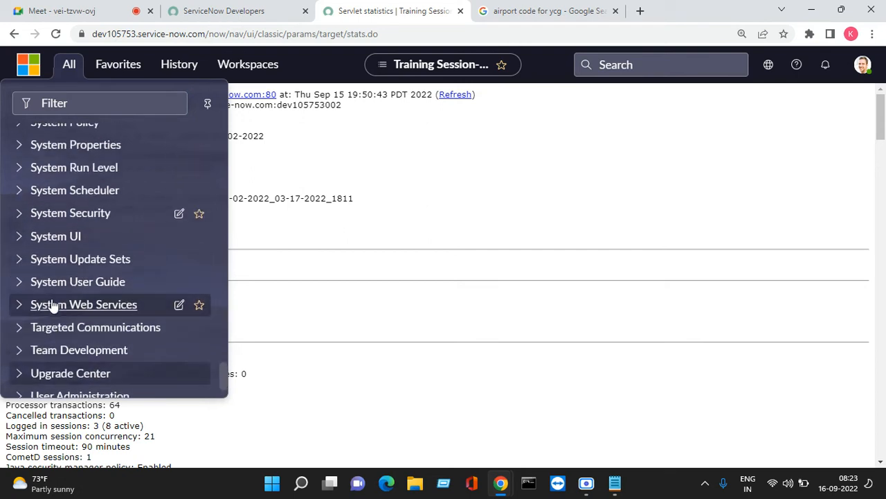
pyautogui.scroll(3, 53, 303)
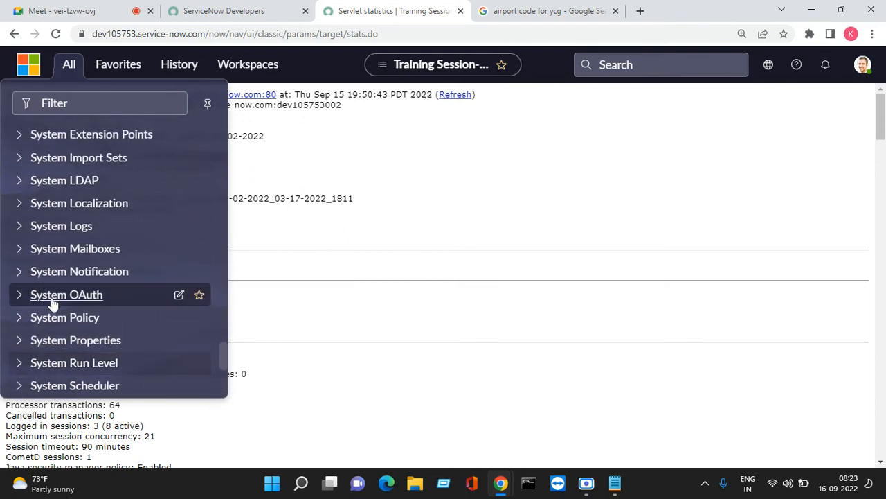
pyautogui.scroll(2, 50, 275)
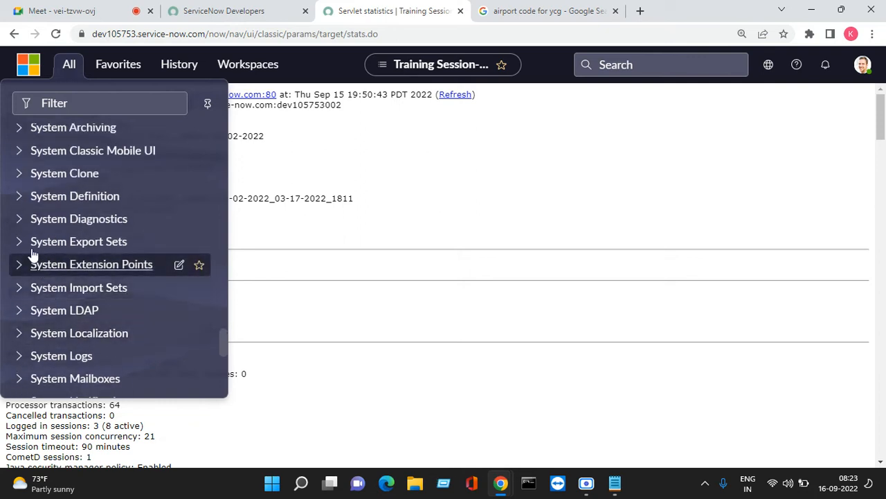
pyautogui.click(19, 220)
pyautogui.scroll(-6, 58, 269)
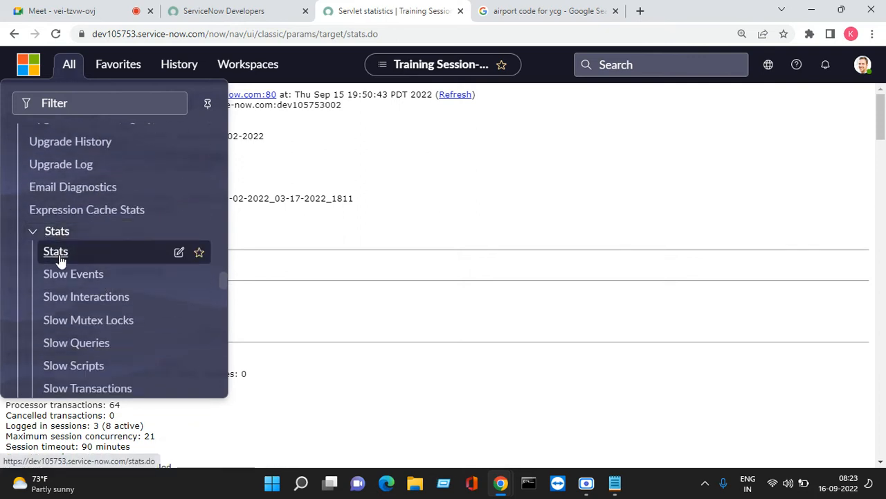
pyautogui.click(56, 252)
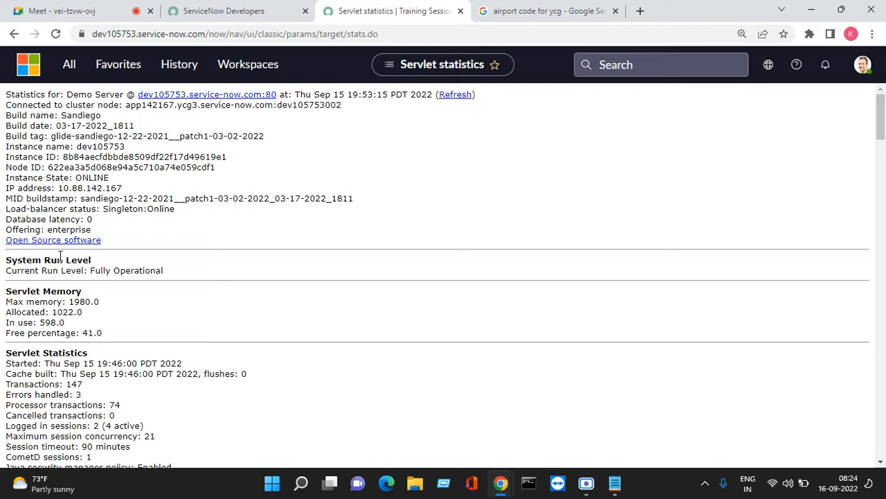
# - Switch to the Google Meet call after reviewing the refreshed servlet statistics
pyautogui.click(77, 11)
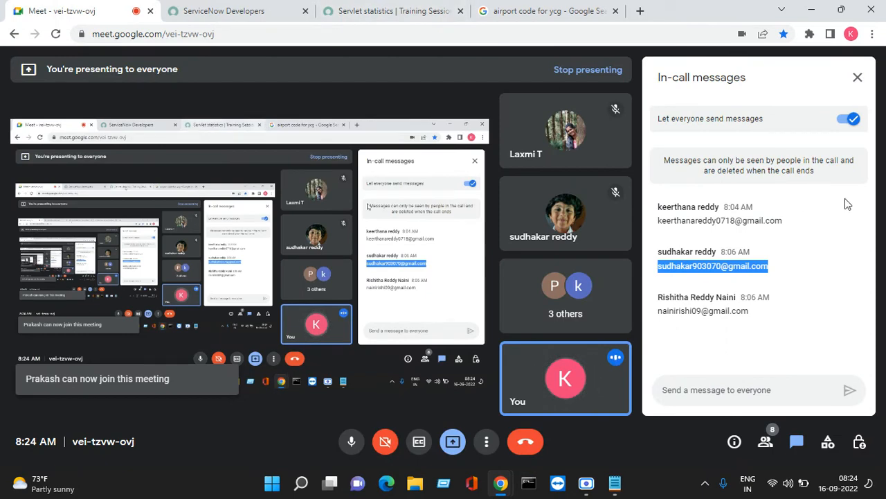
# - Close the in-call messages panel and the 'airport code for ycg' search tab
pyautogui.click(858, 77)
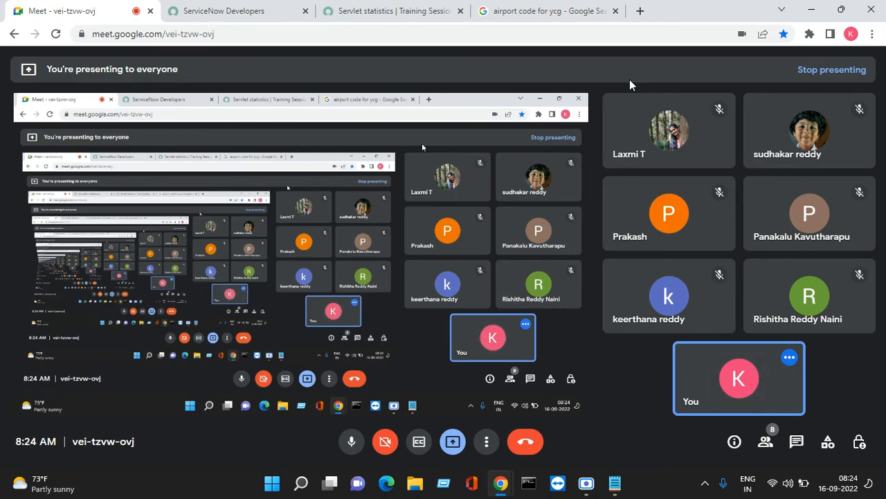
pyautogui.click(547, 11)
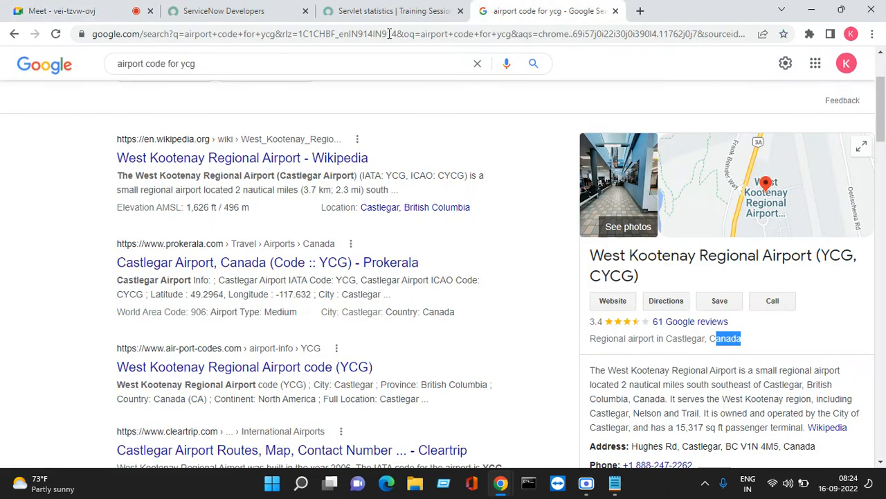
pyautogui.click(357, 15)
pyautogui.click(229, 18)
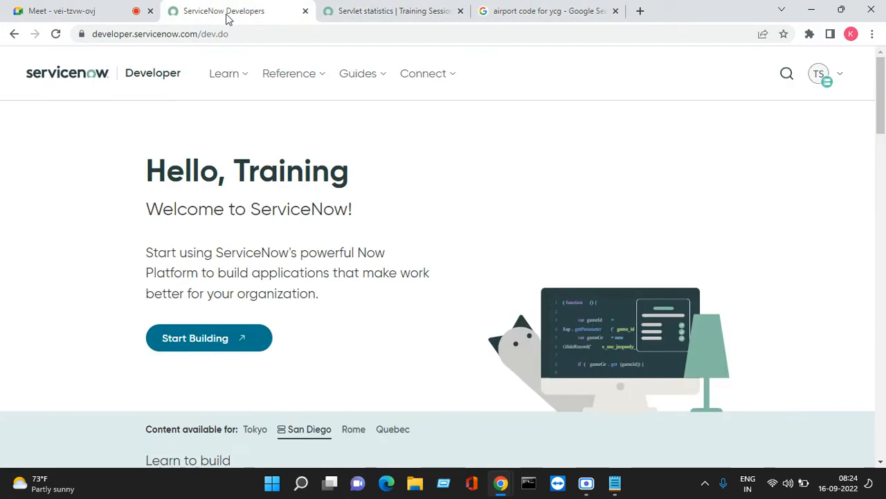
pyautogui.click(90, 14)
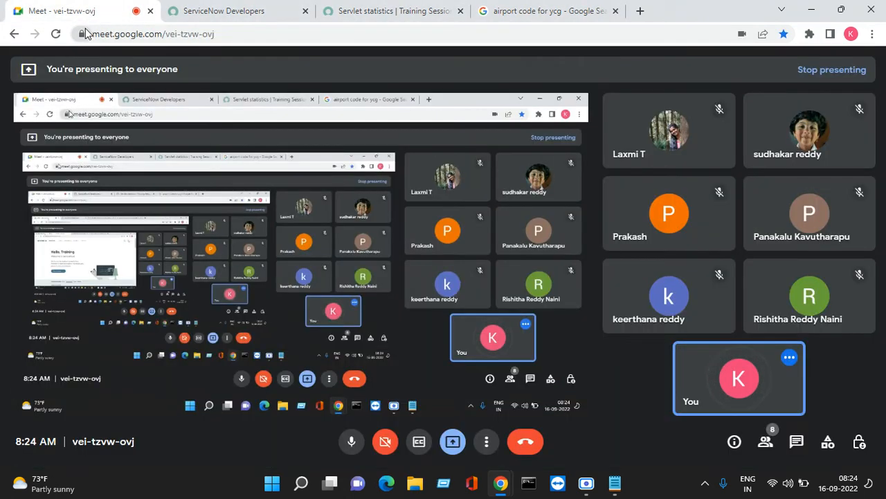
pyautogui.click(537, 9)
pyautogui.click(615, 10)
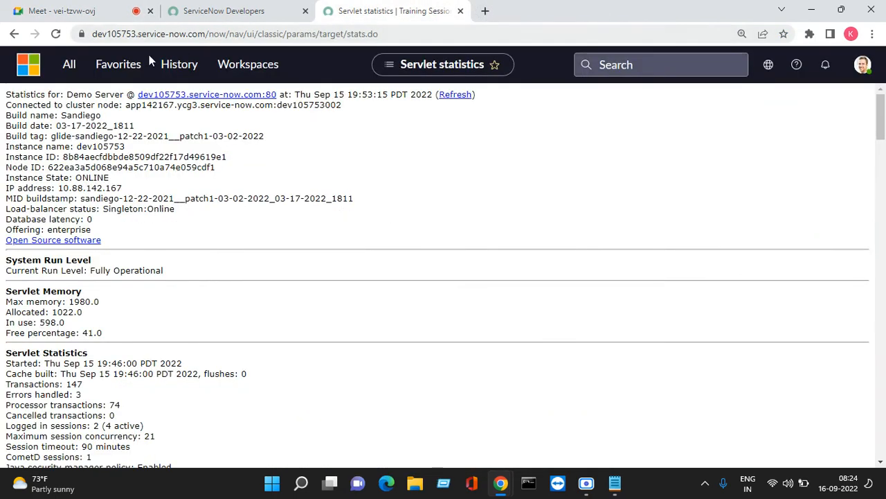
# - Collapse System Diagnostics in the navigator, close it, then reopen the All menu
pyautogui.click(64, 68)
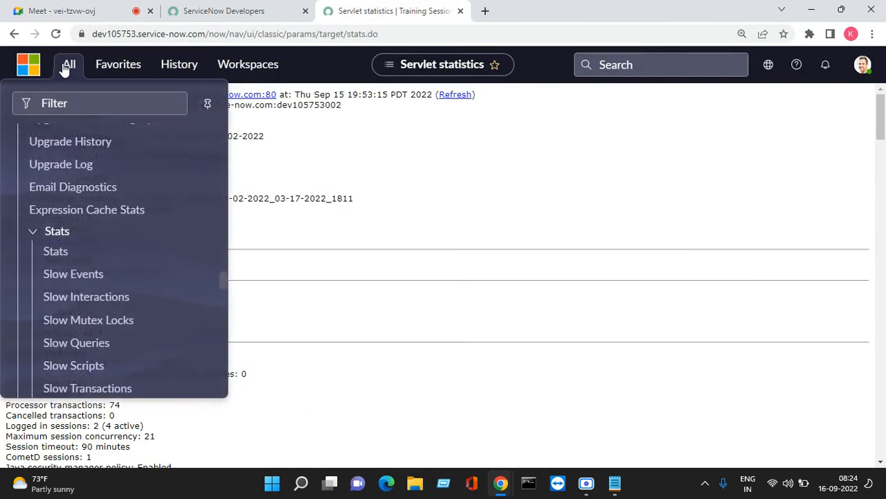
pyautogui.click(95, 103)
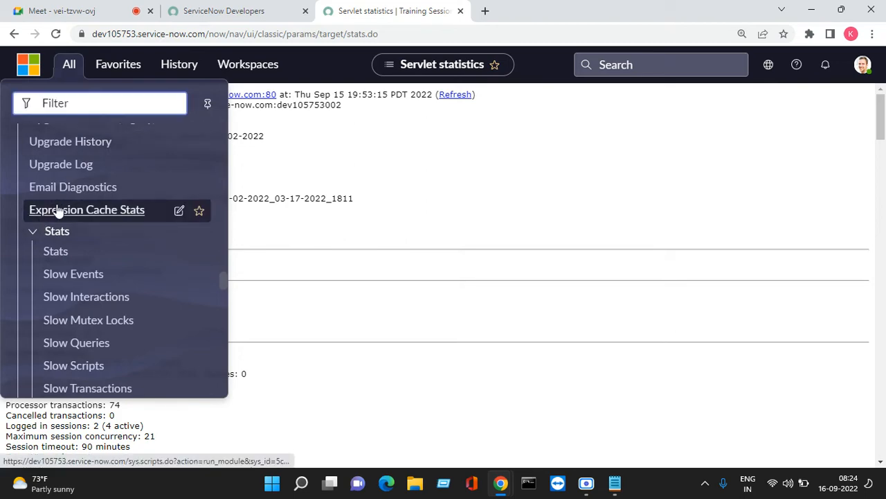
pyautogui.scroll(10, 76, 198)
pyautogui.scroll(-8, 61, 223)
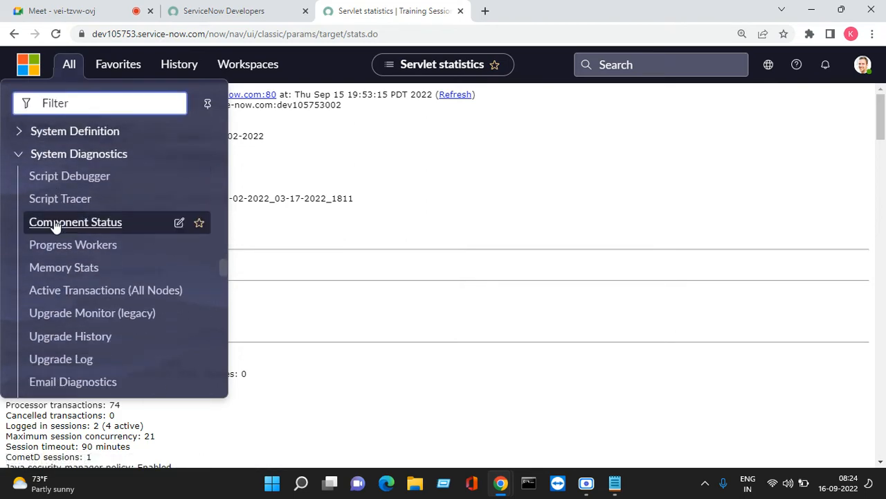
pyautogui.scroll(-3, 55, 226)
pyautogui.scroll(4, 56, 227)
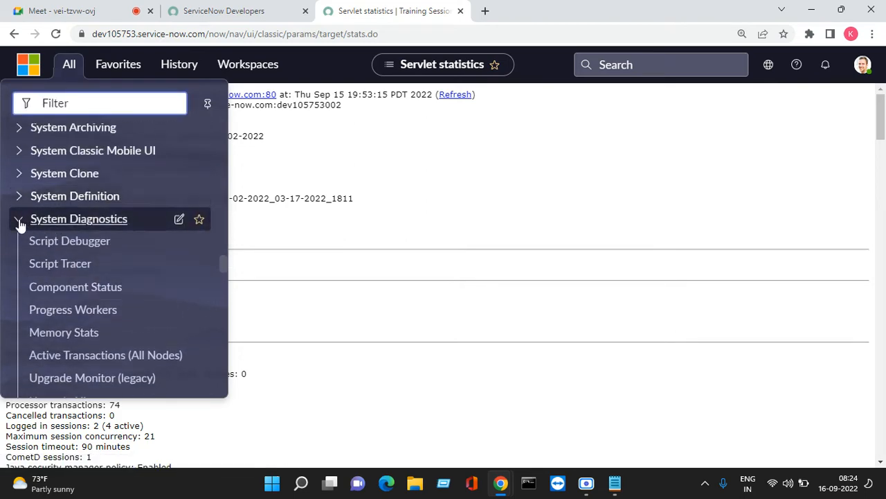
pyautogui.click(19, 222)
pyautogui.click(351, 157)
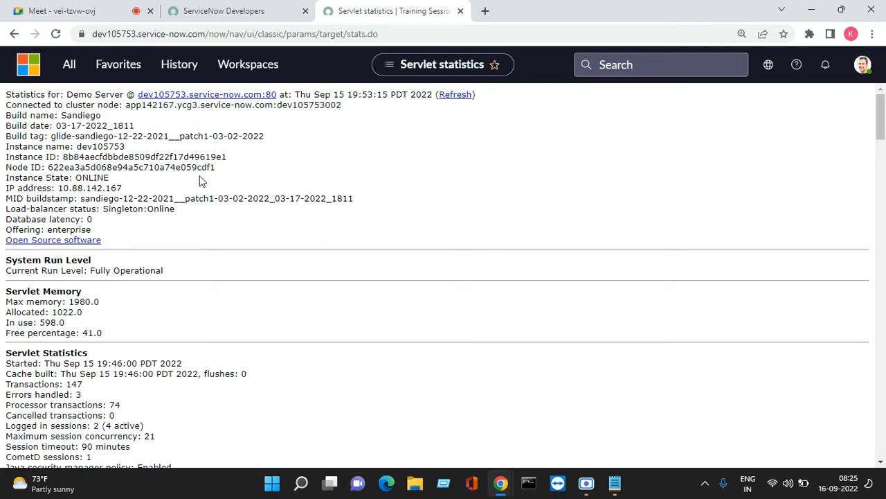
pyautogui.click(69, 69)
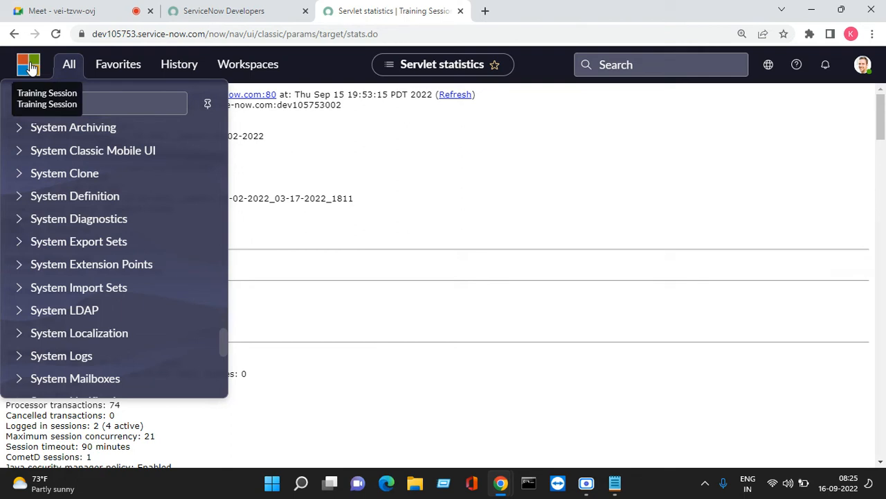
# - Filter the navigator on 'ITSM GUIDED' and open Guided Setup - Legacy > ITSM Guided Setup
pyautogui.click(126, 106)
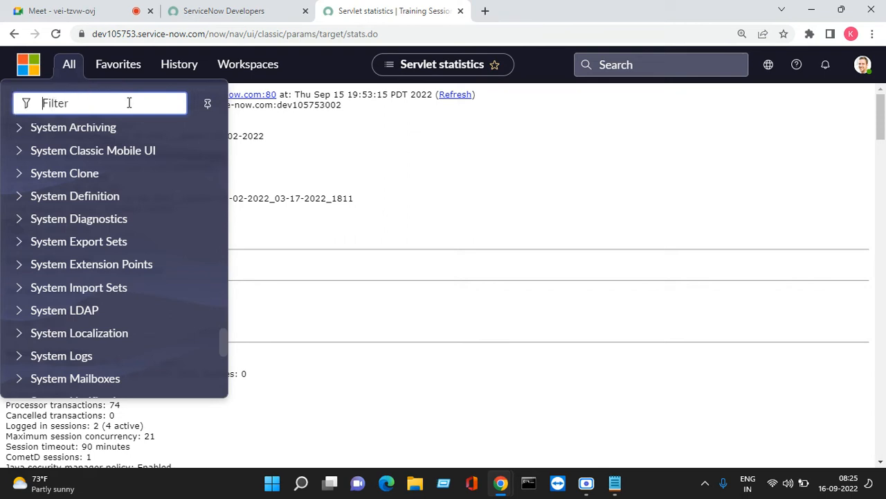
pyautogui.write('ITS')
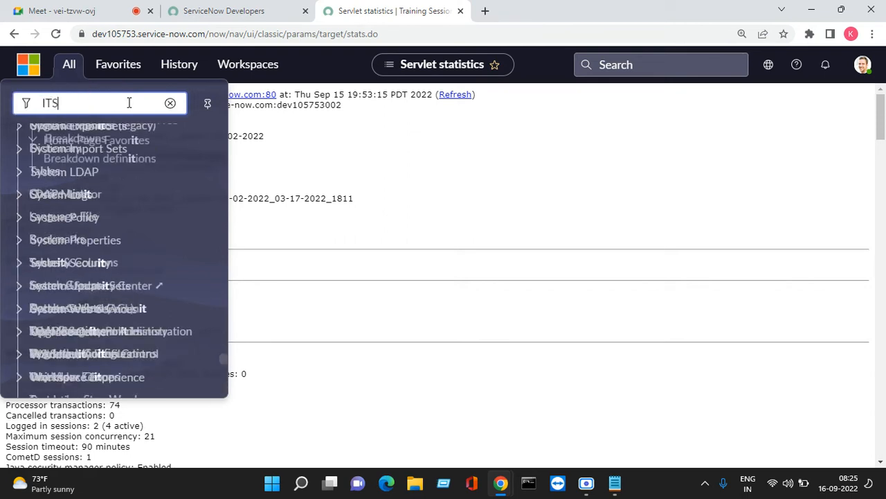
pyautogui.write('M GUIDED')
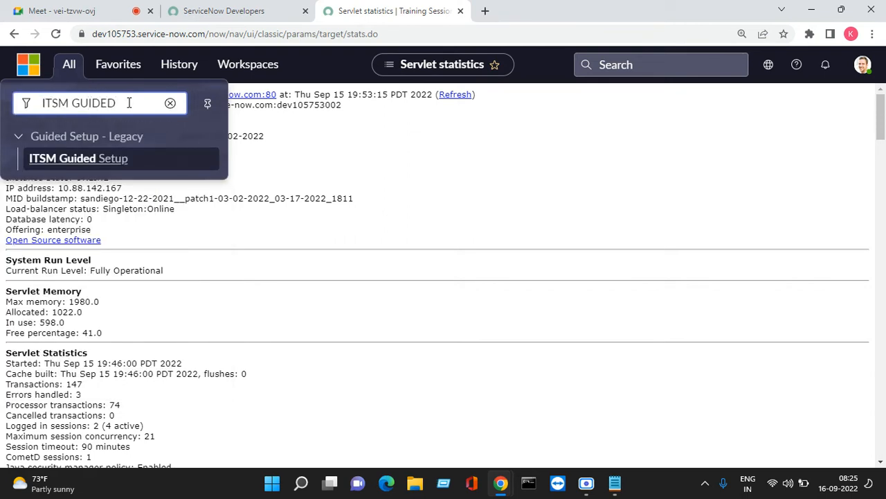
pyautogui.click(92, 160)
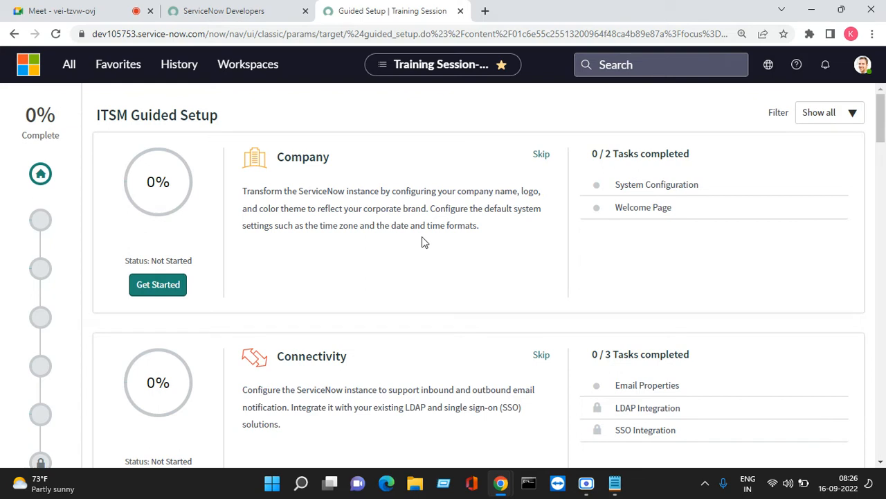
# - Open the Company System Configuration task's Configure form for timezone and date formats, then a new tab
pyautogui.click(639, 187)
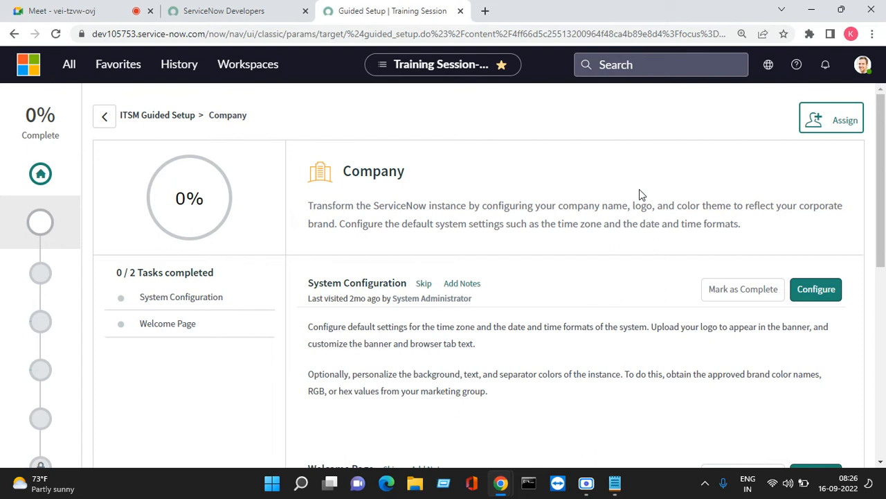
pyautogui.click(814, 298)
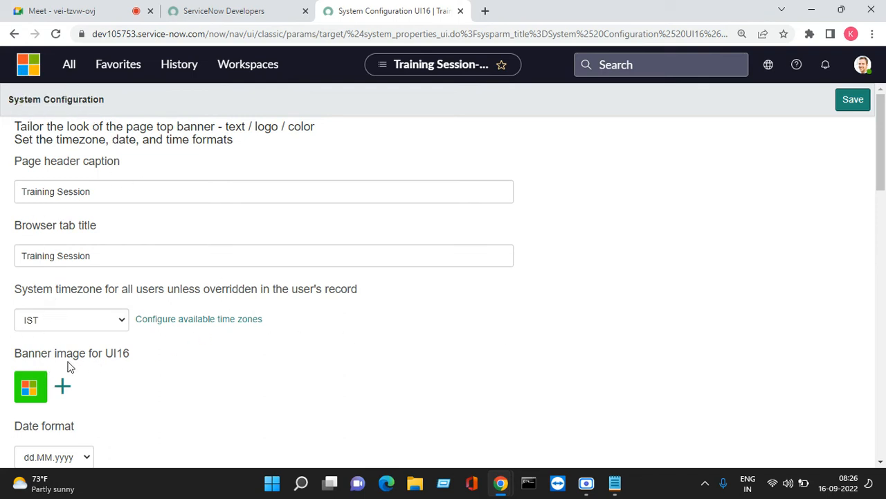
pyautogui.click(485, 10)
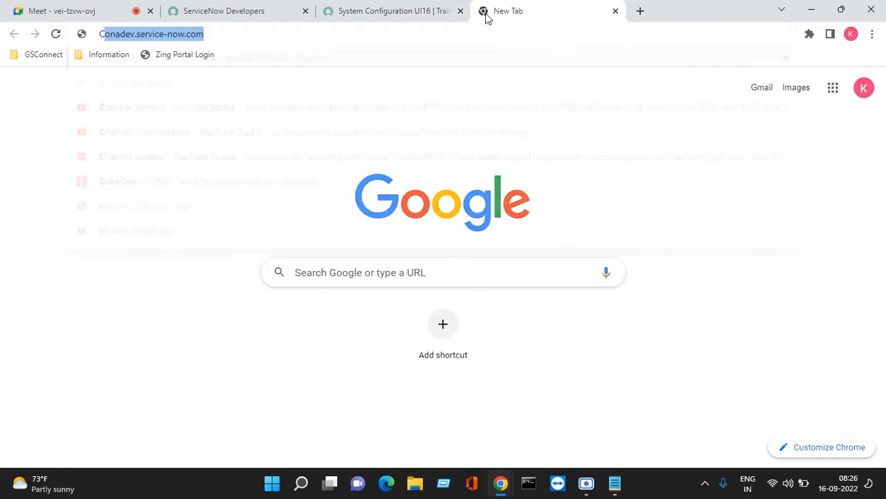
# - Search Google for 'cisco logo' and open the 1000logos.net Cisco logo image
pyautogui.write('CISOCO')
pyautogui.press('BackSpace')
pyautogui.press('BackSpace')
pyautogui.press('BackSpace')
pyautogui.press('BackSpace')
pyautogui.press('BackSpace')
pyautogui.press('BackSpace')
pyautogui.write('cisco LOGO')
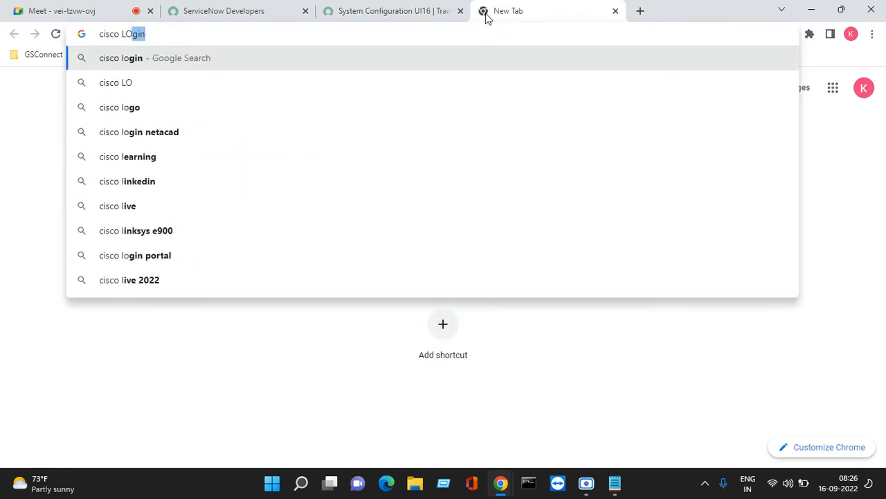
pyautogui.press('Return')
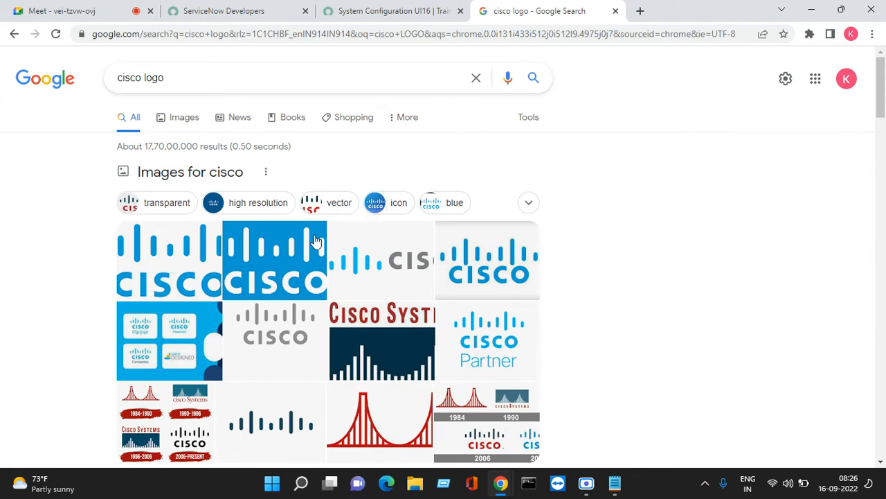
pyautogui.click(173, 251)
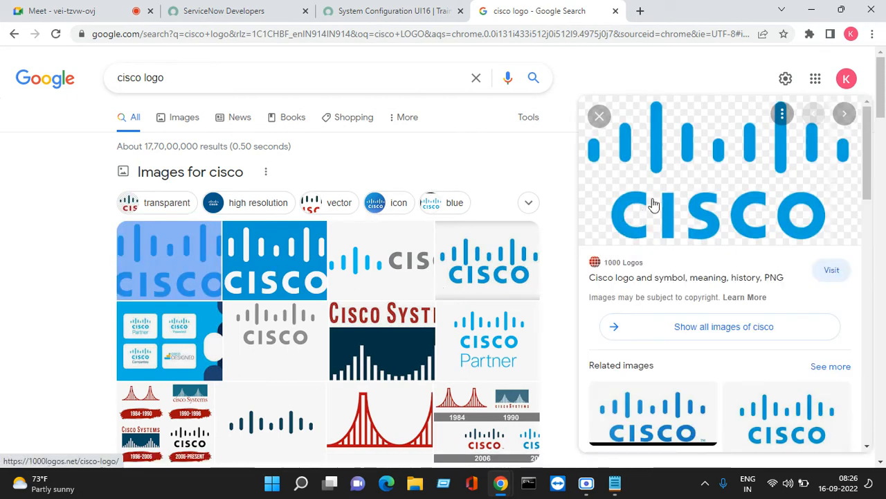
pyautogui.click(661, 187)
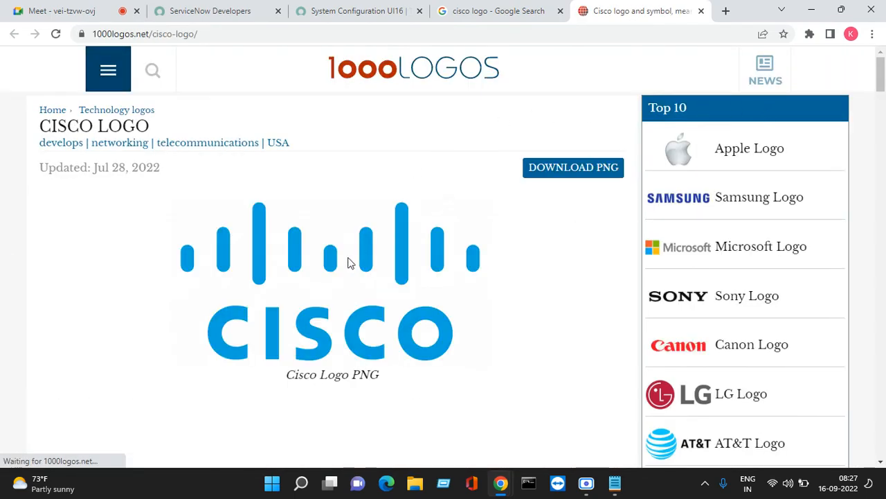
# - Save the 1000logos.net Cisco logo as Cisco-logo.png in Downloads, then go back to System Configuration
pyautogui.rightClick(326, 294)
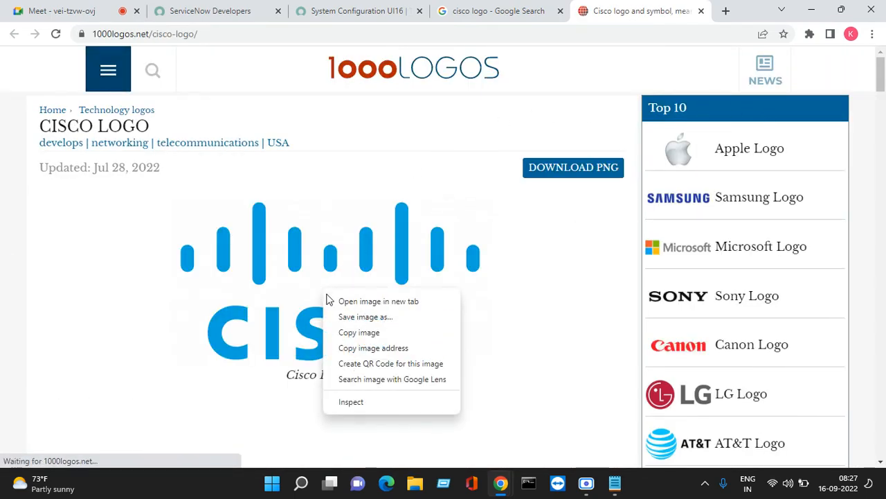
pyautogui.click(358, 316)
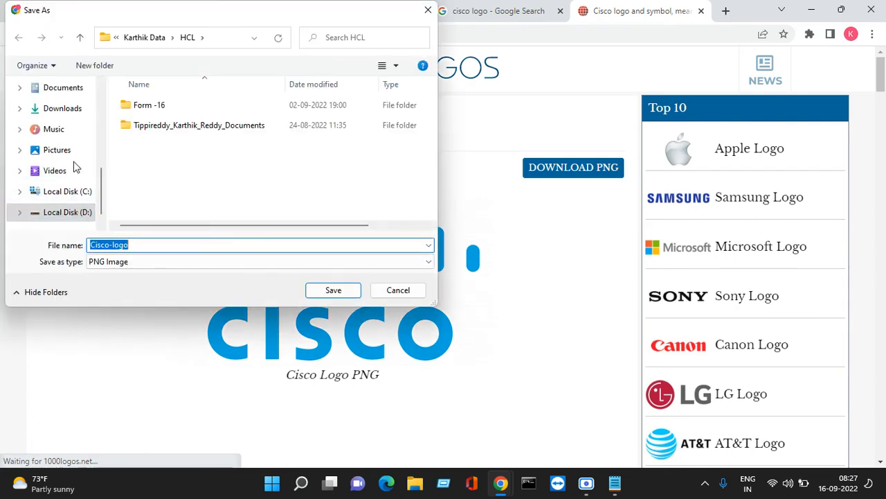
pyautogui.scroll(5, 67, 123)
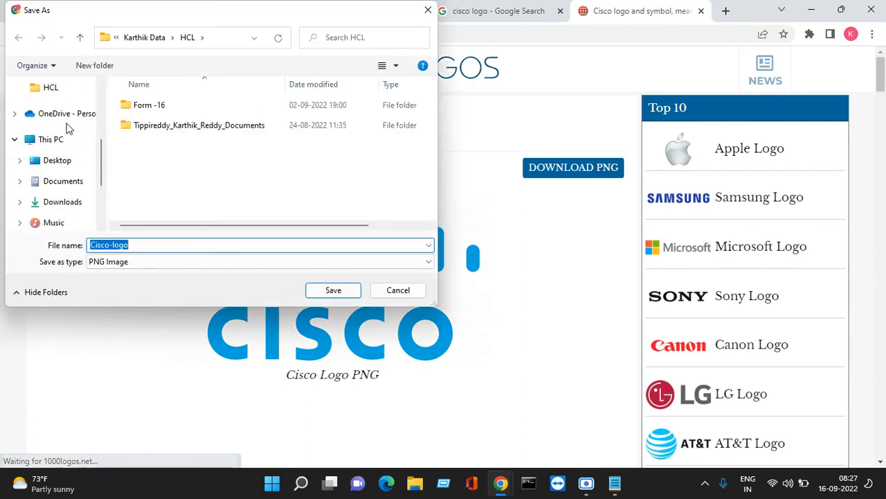
pyautogui.click(58, 115)
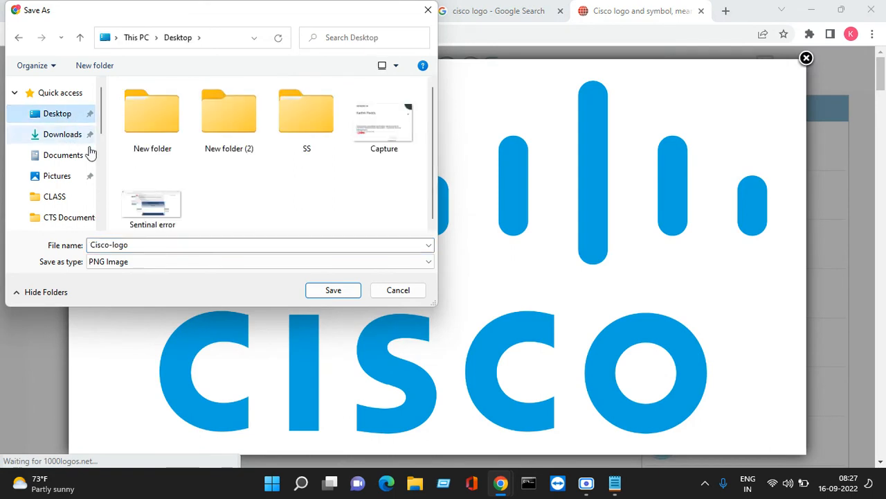
pyautogui.click(73, 142)
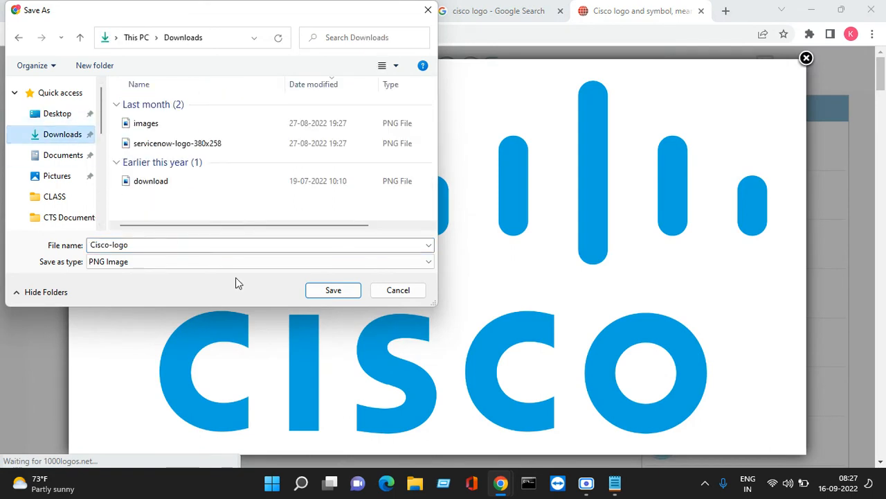
pyautogui.click(333, 290)
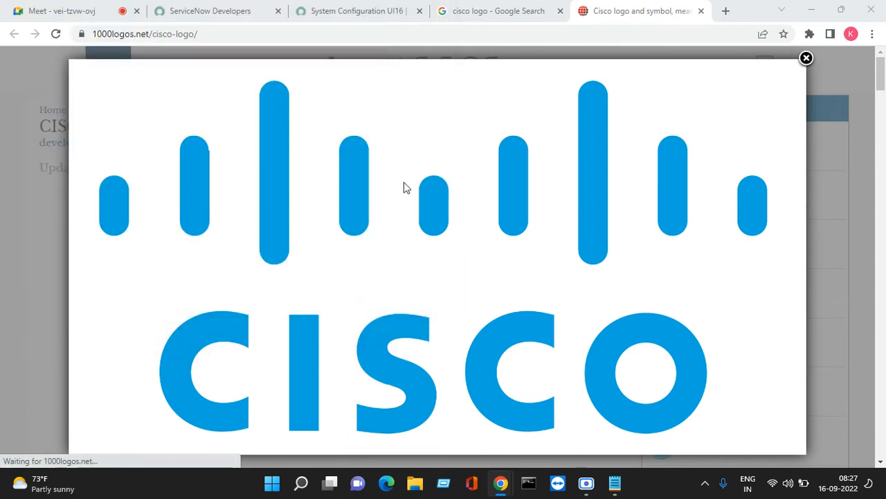
pyautogui.click(204, 12)
pyautogui.click(380, 12)
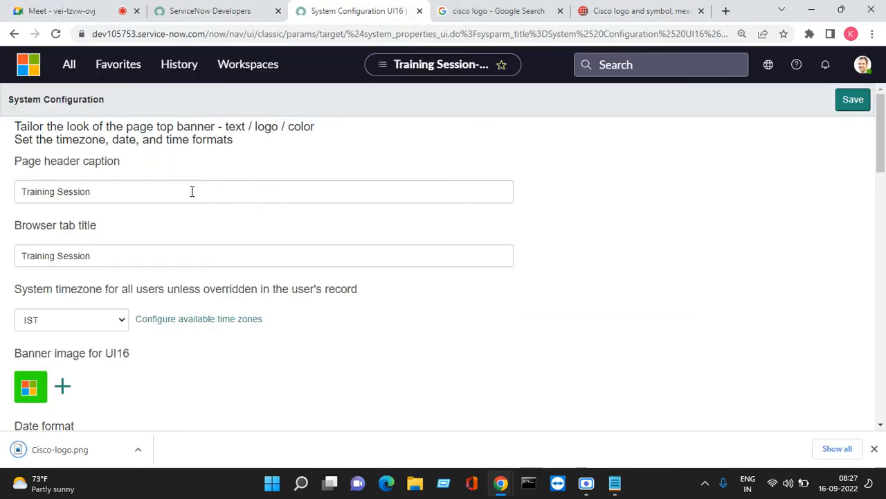
# - Upload Cisco-logo.png from Downloads as the UI16 banner image
pyautogui.scroll(-2, 190, 314)
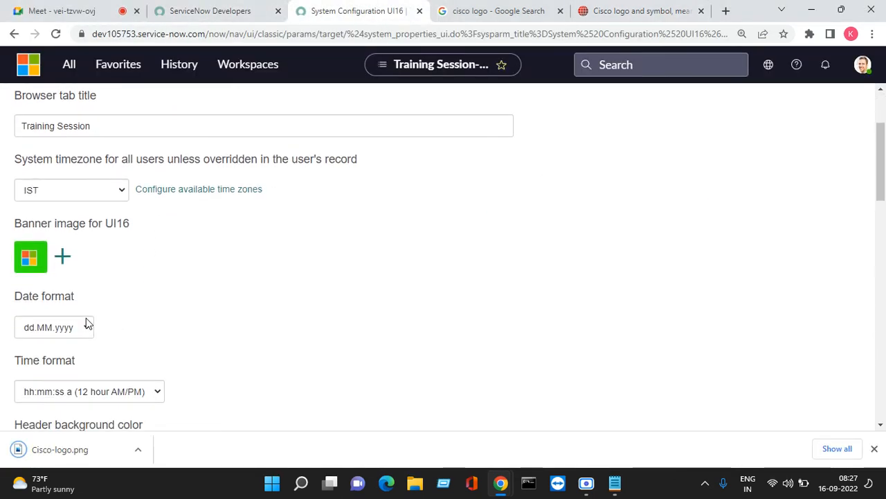
pyautogui.click(62, 258)
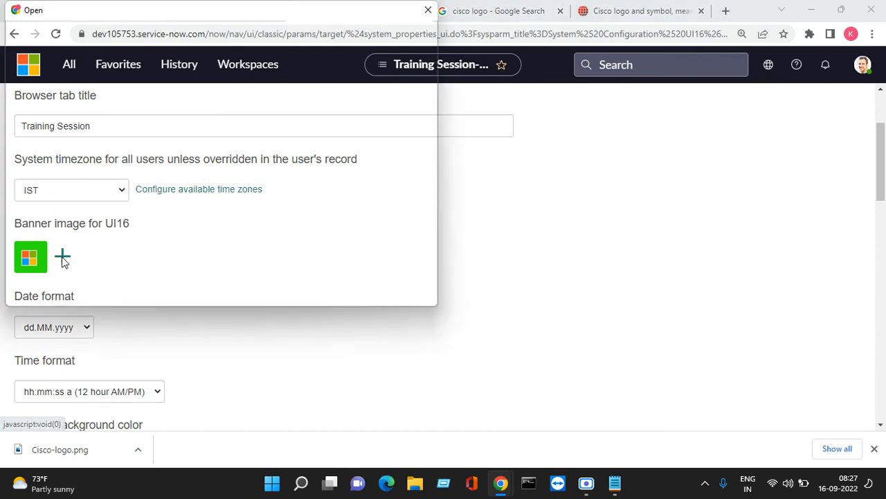
pyautogui.click(69, 111)
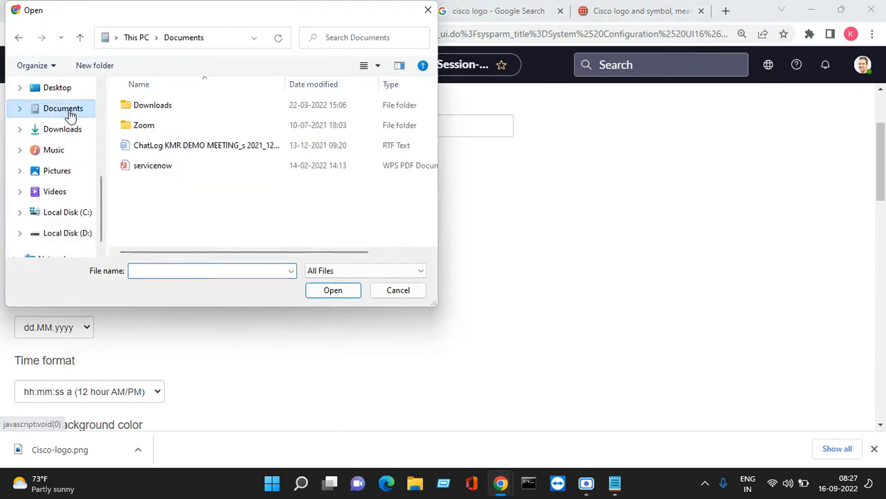
pyautogui.click(70, 128)
pyautogui.click(171, 126)
pyautogui.click(172, 126)
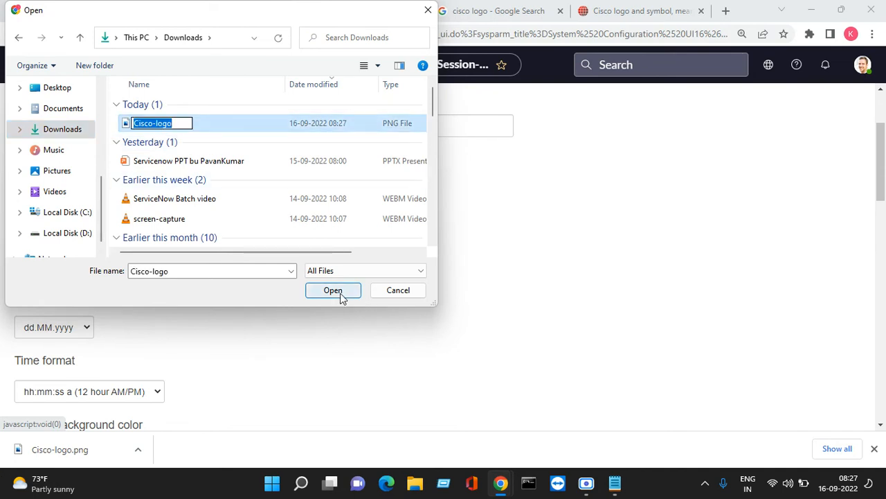
pyautogui.click(340, 298)
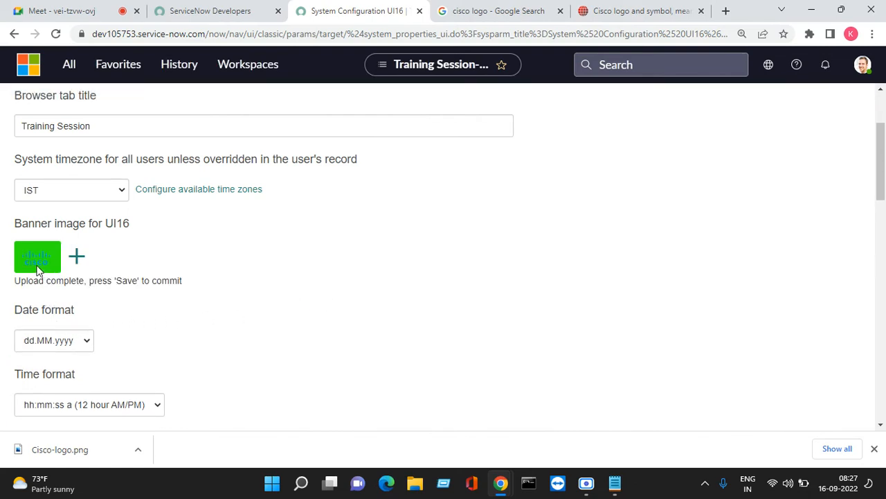
# - Save the configuration so the header displays the Cisco logo banner
pyautogui.scroll(2, 236, 277)
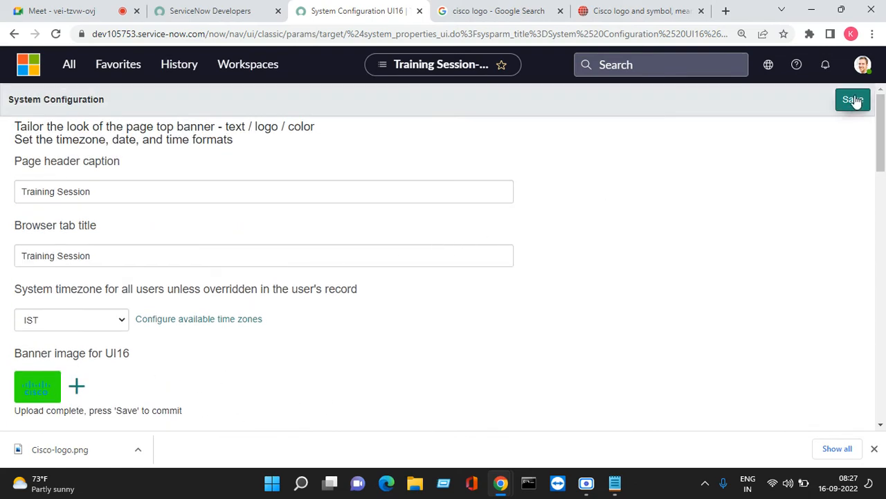
pyautogui.click(853, 101)
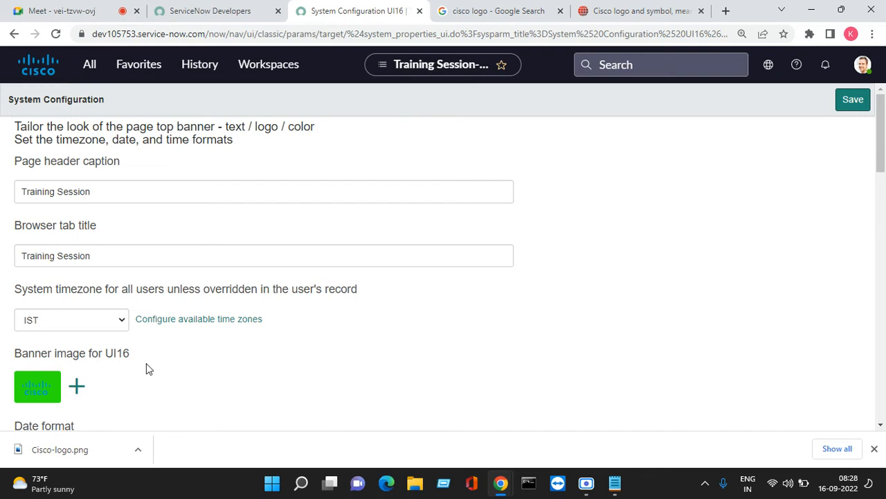
pyautogui.scroll(-2, 167, 356)
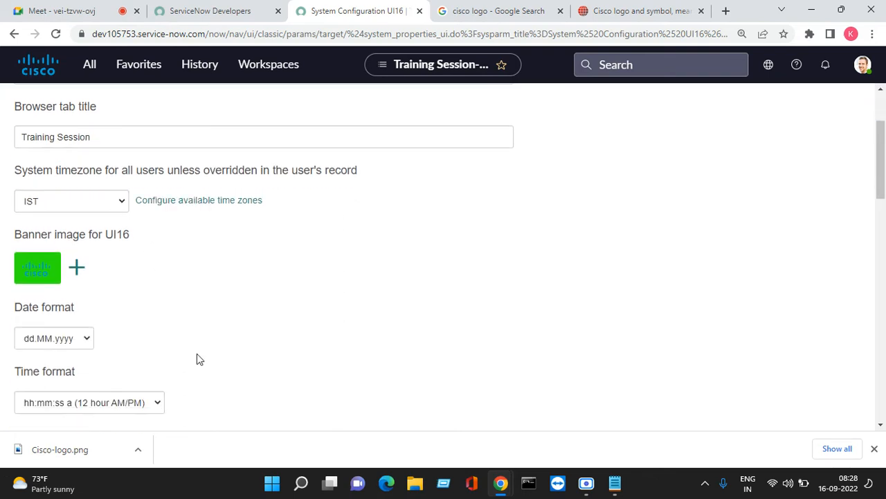
pyautogui.click(874, 449)
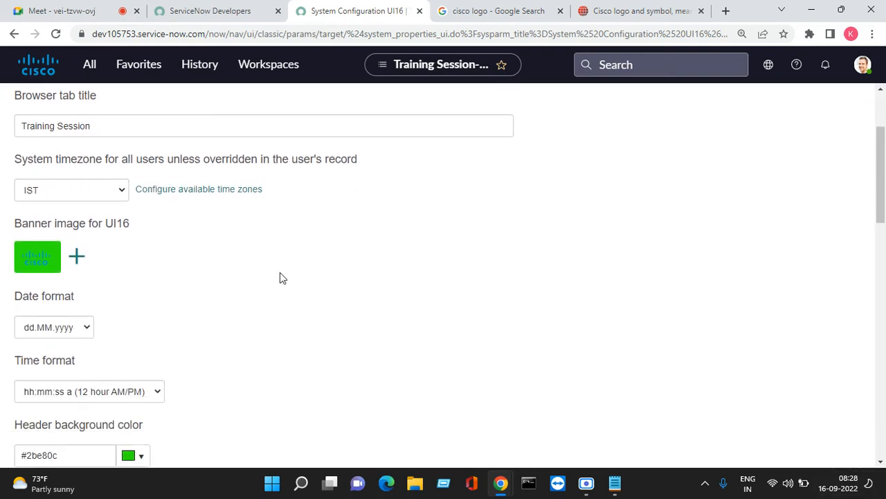
pyautogui.scroll(-1, 284, 272)
pyautogui.scroll(3, 292, 263)
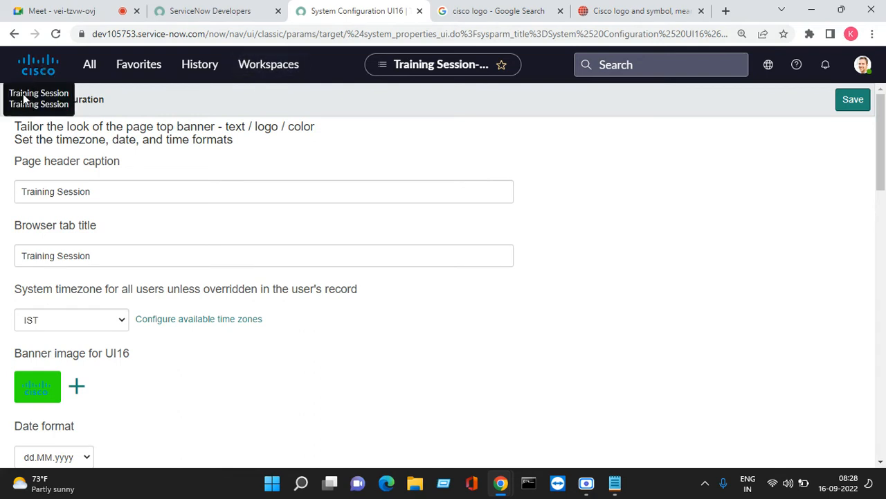
# - Replace the 'Training Session' page header caption with 'IT Service Management', save, and reload
pyautogui.moveTo(9, 164); pyautogui.dragTo(128, 163)
pyautogui.click(115, 185)
pyautogui.hotkey('ctrl', 'a')
pyautogui.press('BackSpace')
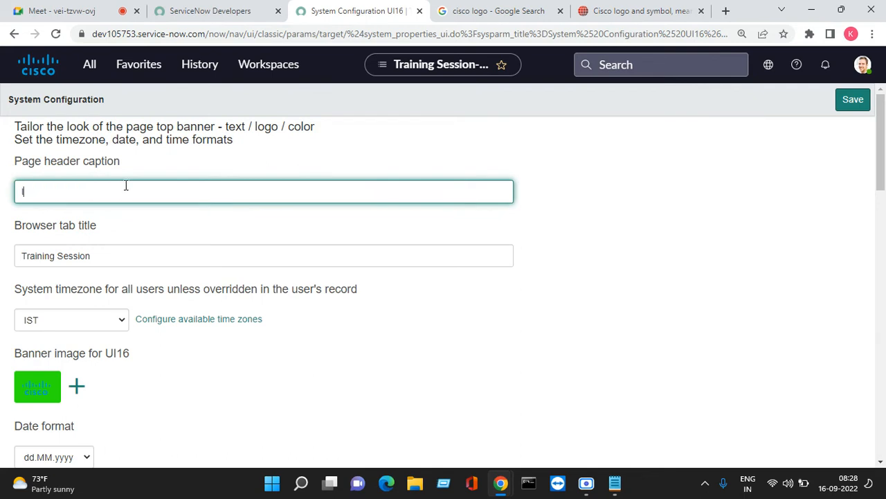
pyautogui.write('ITSMRVIC')
pyautogui.press('BackSpace')
pyautogui.press('BackSpace')
pyautogui.press('BackSpace')
pyautogui.press('BackSpace')
pyautogui.press('BackSpace')
pyautogui.press('BackSpace')
pyautogui.press('BackSpace')
pyautogui.press('BackSpace')
pyautogui.press('BackSpace')
pyautogui.write('Service Manaagement')
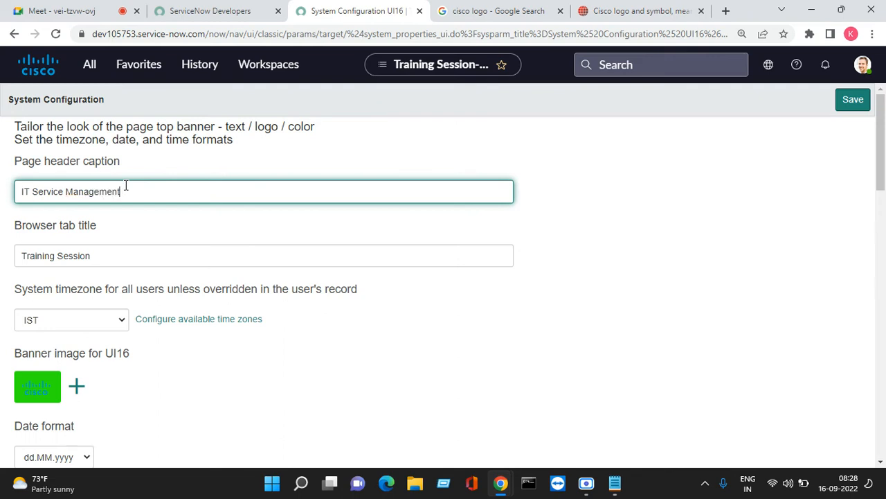
pyautogui.click(819, 191)
pyautogui.click(853, 100)
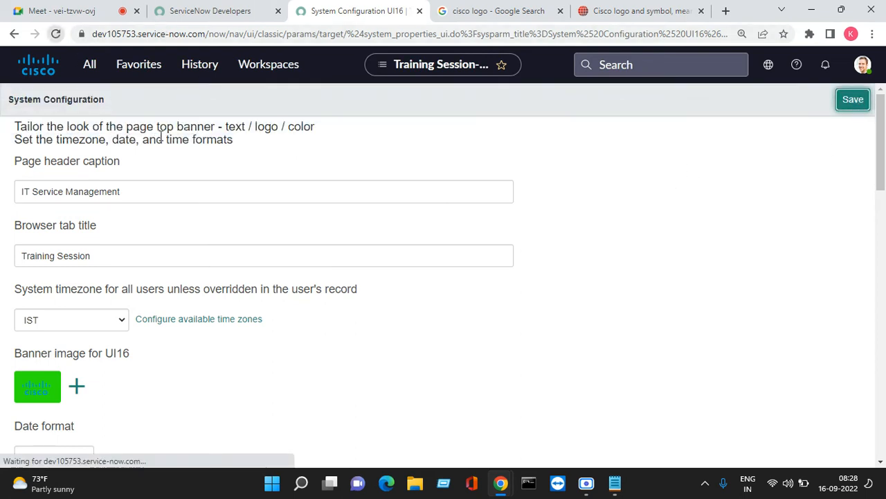
pyautogui.click(56, 34)
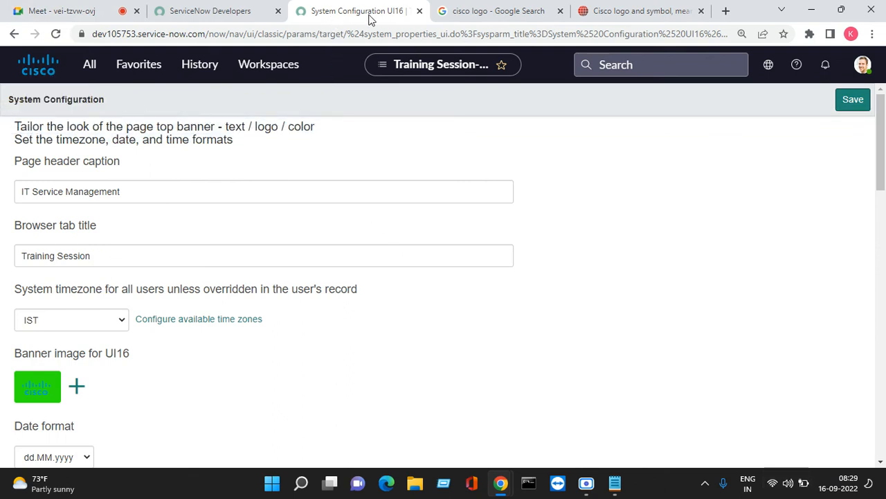
# - Delete 'Training Session' from the Browser tab title field and save it empty
pyautogui.tripleClick(146, 257)
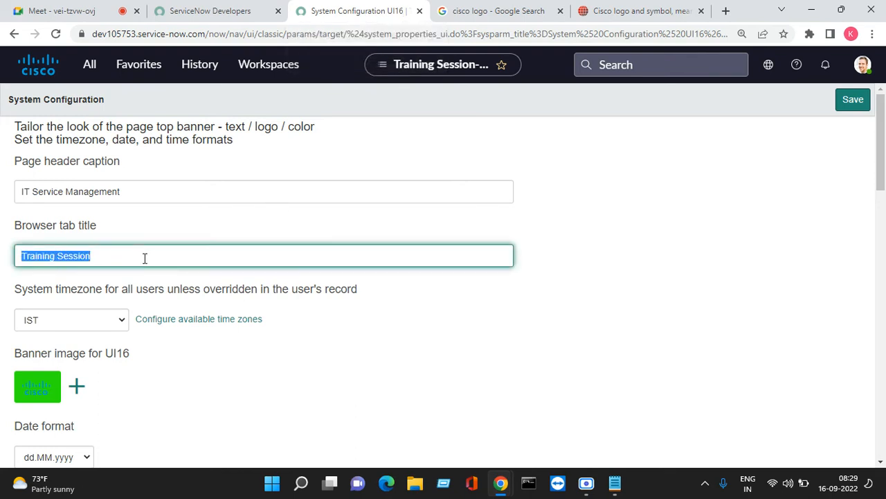
pyautogui.press('BackSpace')
pyautogui.click(850, 104)
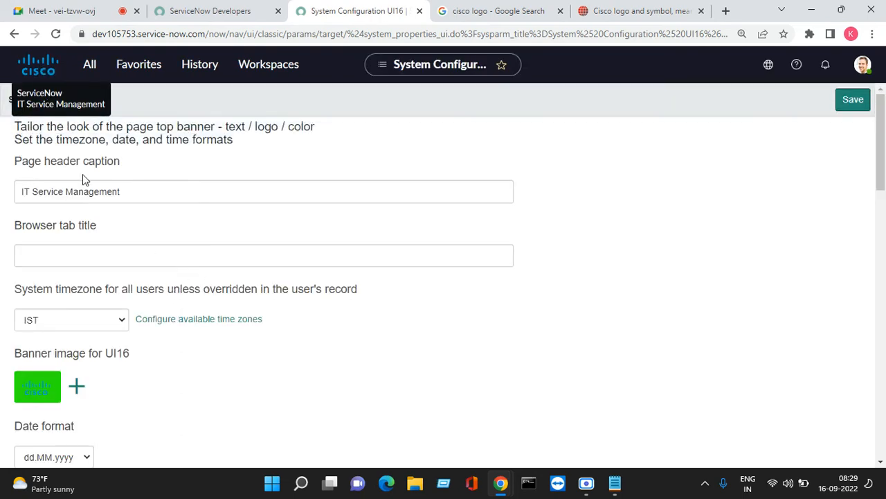
pyautogui.scroll(-3, 132, 229)
pyautogui.scroll(2, 132, 326)
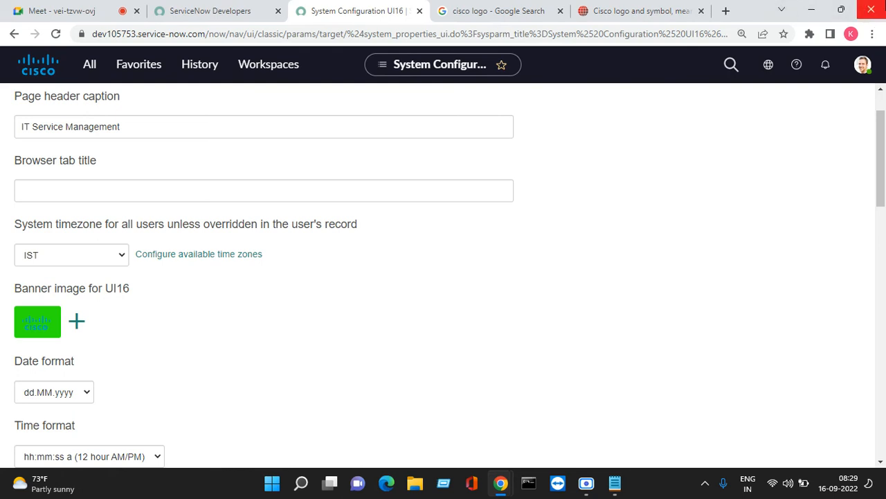
pyautogui.moveTo(50, 18)
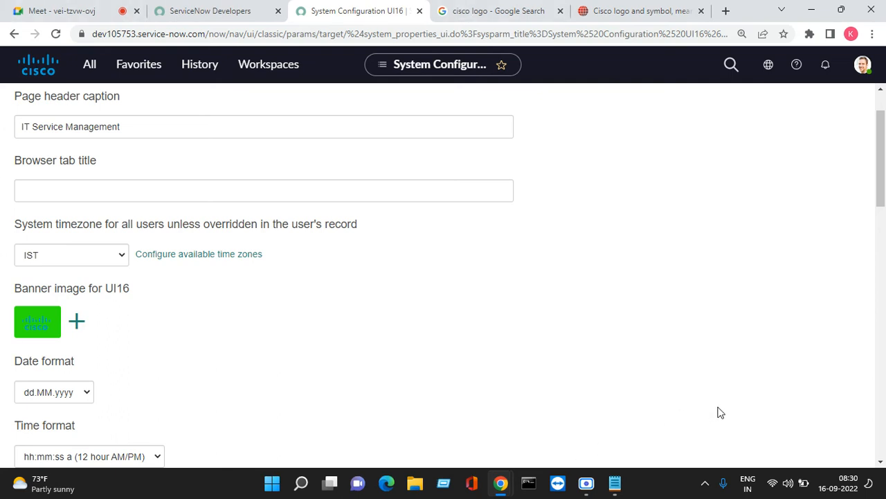
# - Choose US/Eastern in the System timezone dropdown and save the properties
pyautogui.scroll(-1, 238, 356)
pyautogui.moveTo(15, 160); pyautogui.dragTo(351, 166)
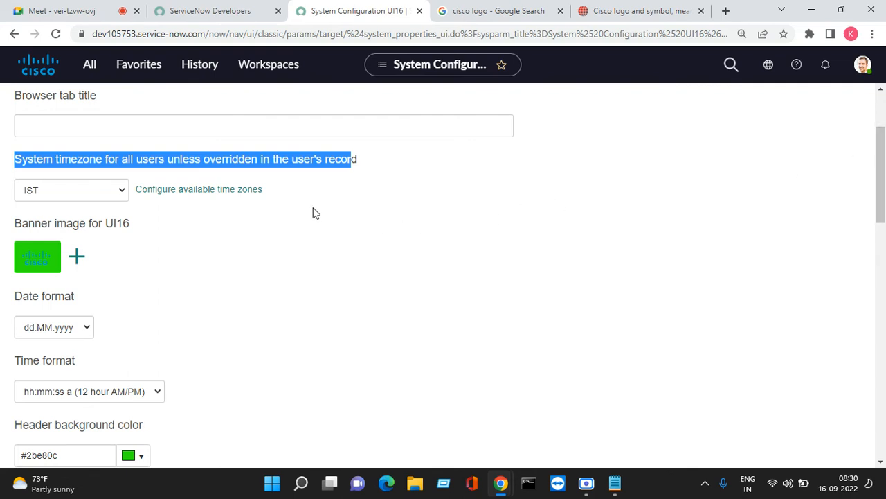
pyautogui.click(122, 192)
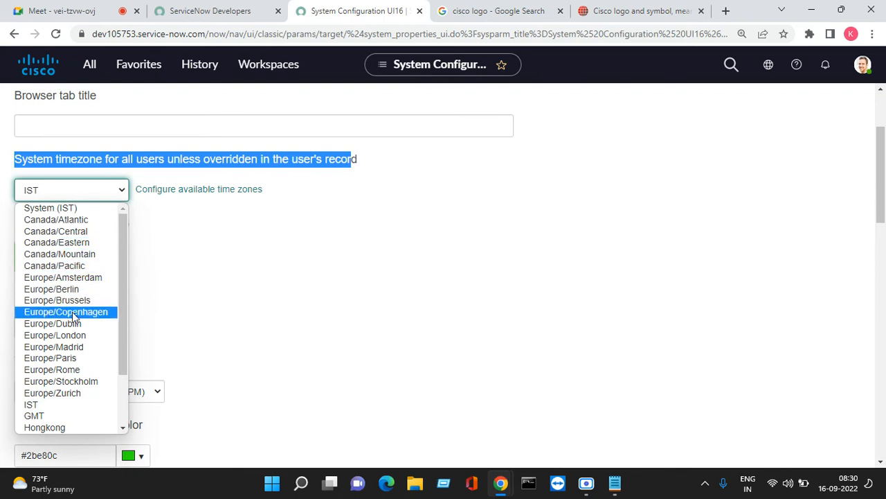
pyautogui.scroll(-2, 66, 361)
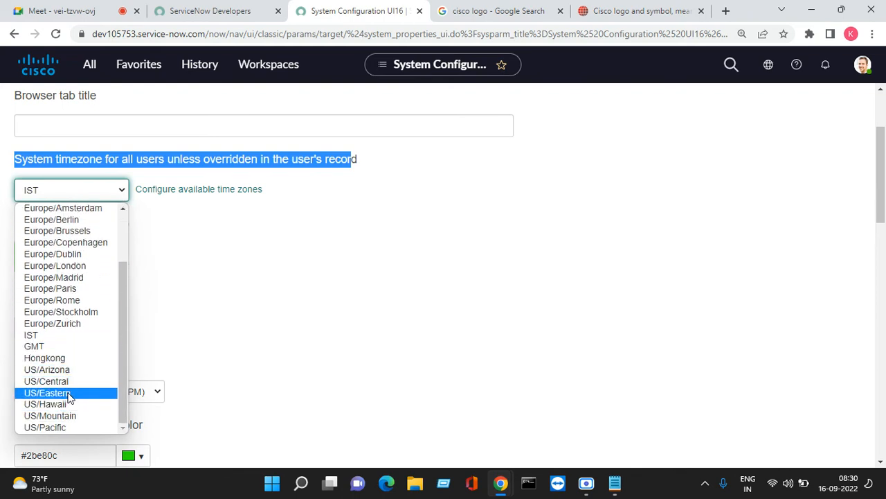
pyautogui.click(70, 394)
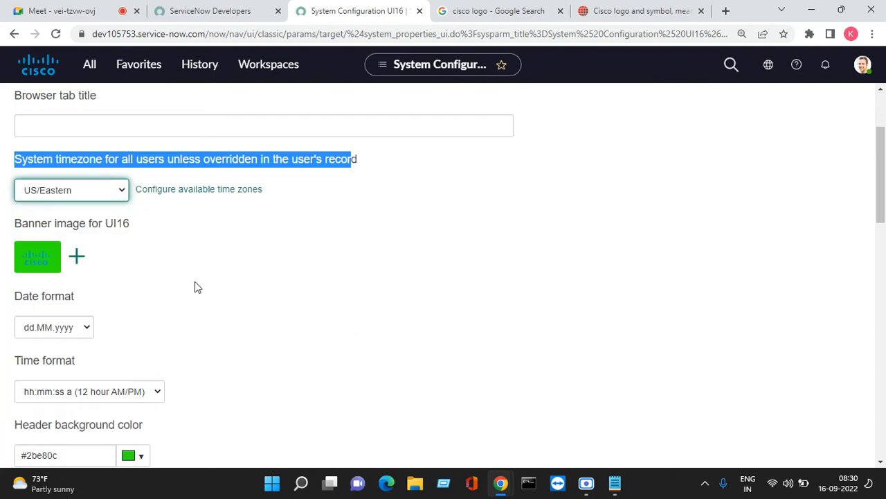
pyautogui.click(207, 262)
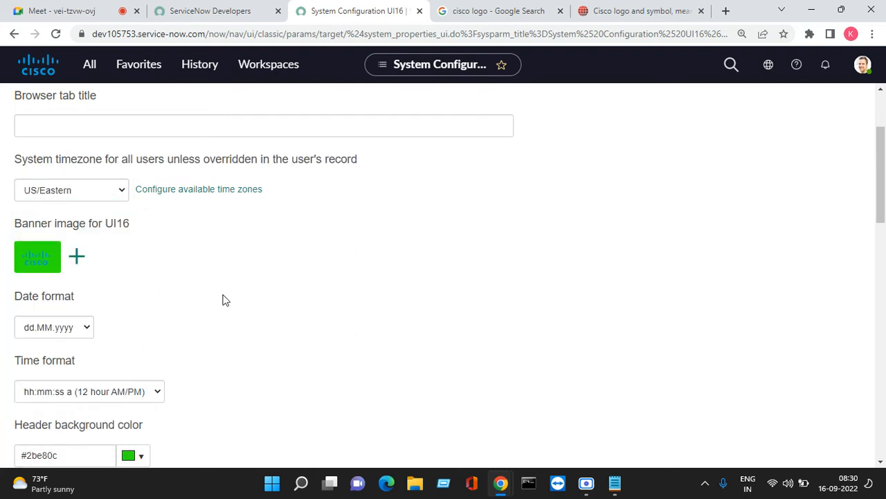
pyautogui.scroll(2, 218, 250)
pyautogui.click(853, 100)
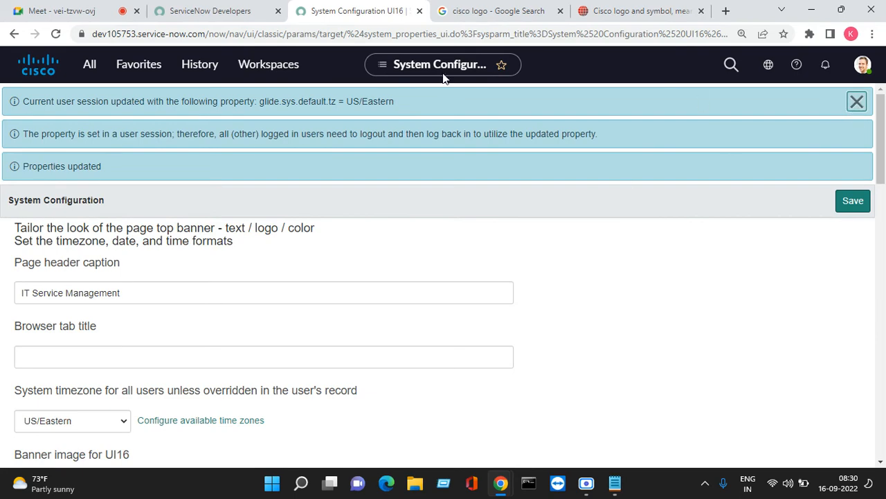
# - Duplicate the System Configuration tab, close the Google and 1000logos tabs, and reload the copy
pyautogui.rightClick(338, 12)
pyautogui.click(371, 105)
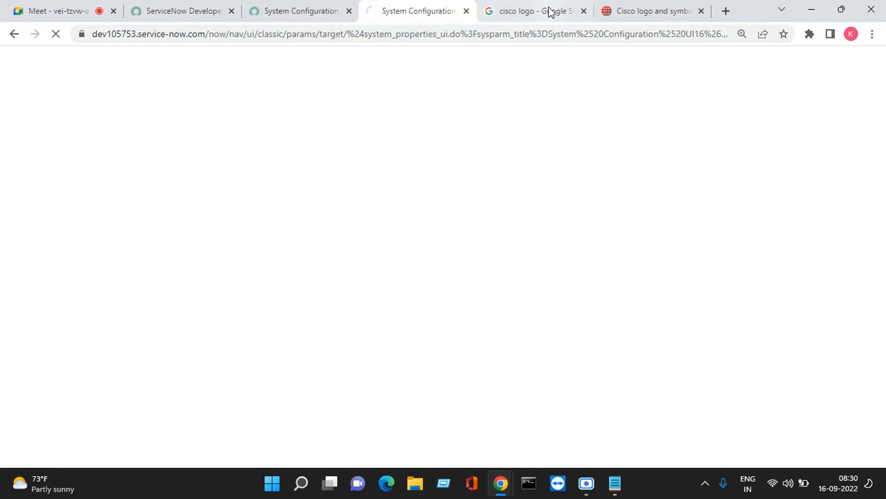
pyautogui.click(575, 15)
pyautogui.click(584, 12)
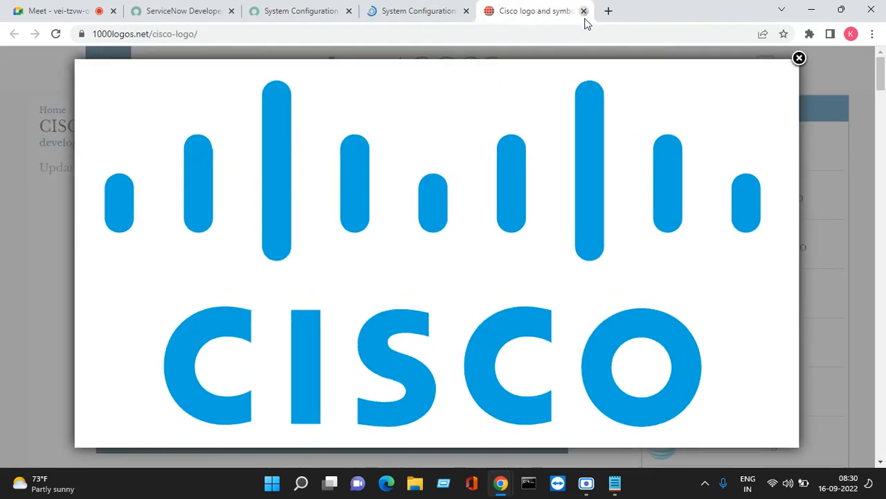
pyautogui.click(584, 11)
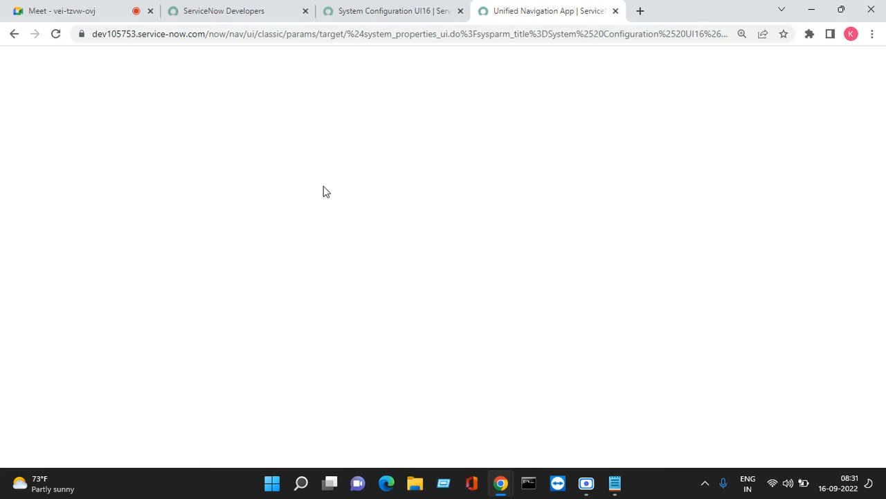
pyautogui.click(55, 33)
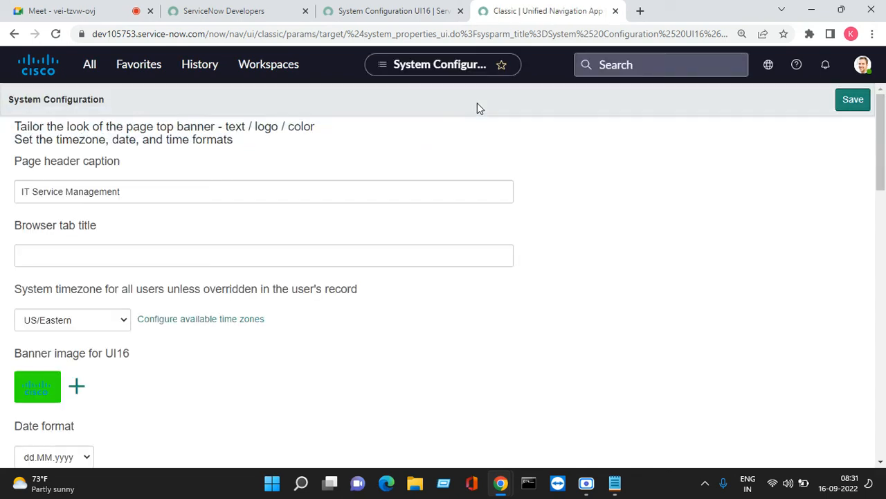
# - Filter the navigator by 'inc' and open Incident > Open, showing 57 active incidents
pyautogui.click(82, 64)
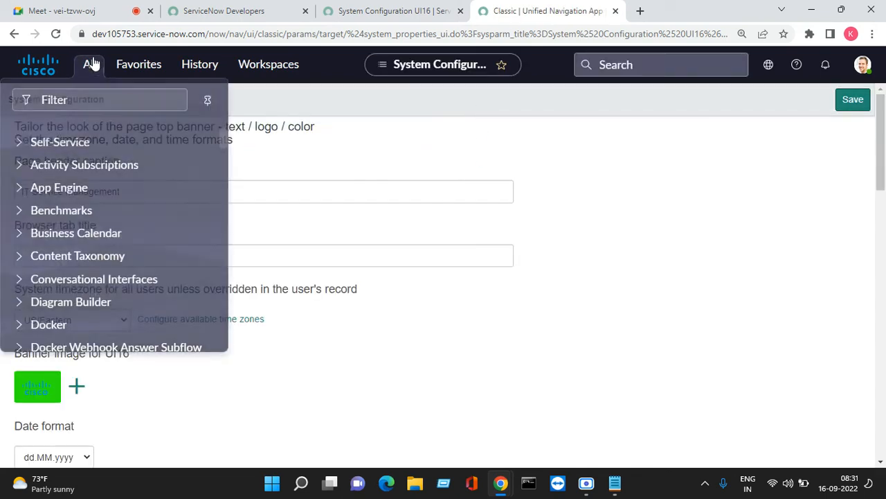
pyautogui.click(109, 103)
pyautogui.write('in')
pyautogui.press('BackSpace')
pyautogui.press('BackSpace')
pyautogui.write('iniden')
pyautogui.press('BackSpace')
pyautogui.press('BackSpace')
pyautogui.press('BackSpace')
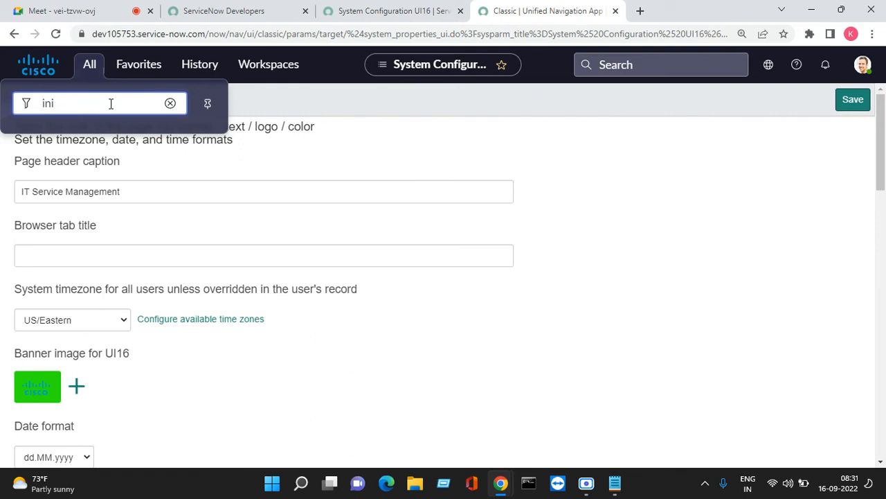
pyautogui.press('BackSpace')
pyautogui.write('cci')
pyautogui.press('BackSpace')
pyautogui.press('BackSpace')
pyautogui.scroll(-1, 66, 318)
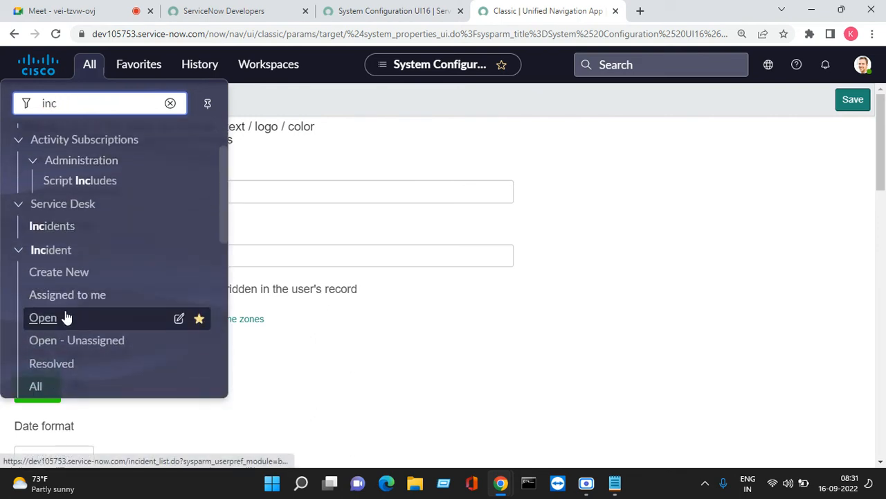
pyautogui.click(43, 317)
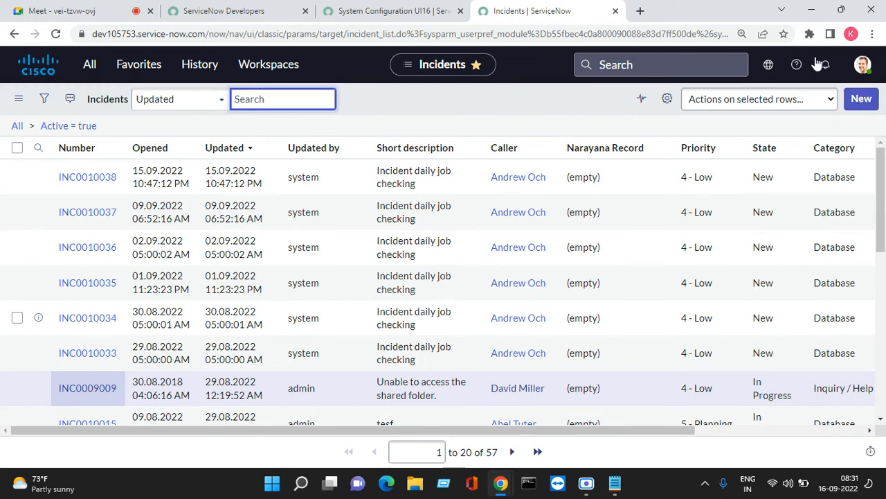
pyautogui.click(858, 99)
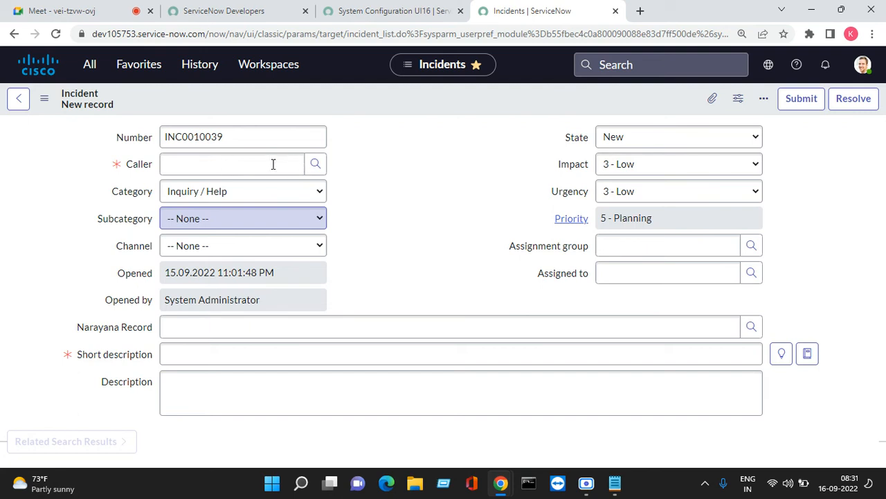
# - Submit a new incident with a suggested caller and short description 'Test'
pyautogui.click(217, 163)
pyautogui.write('abel')
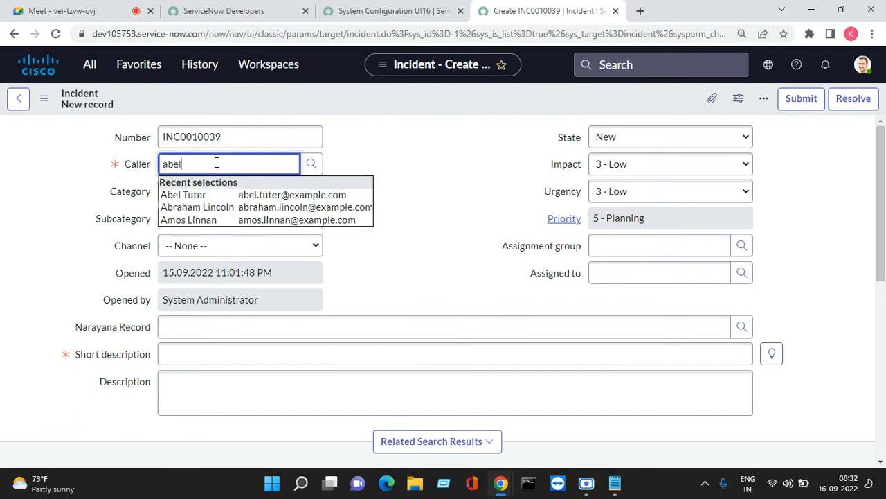
pyautogui.click(260, 196)
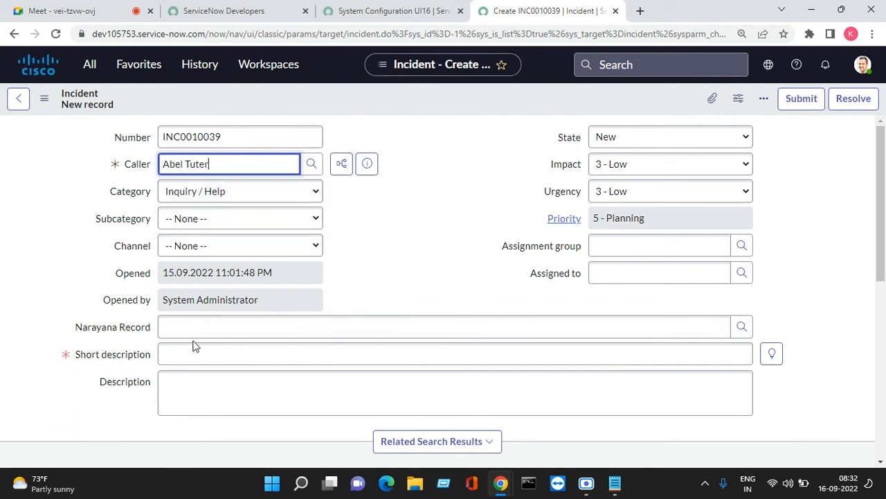
pyautogui.click(178, 357)
pyautogui.write('Test')
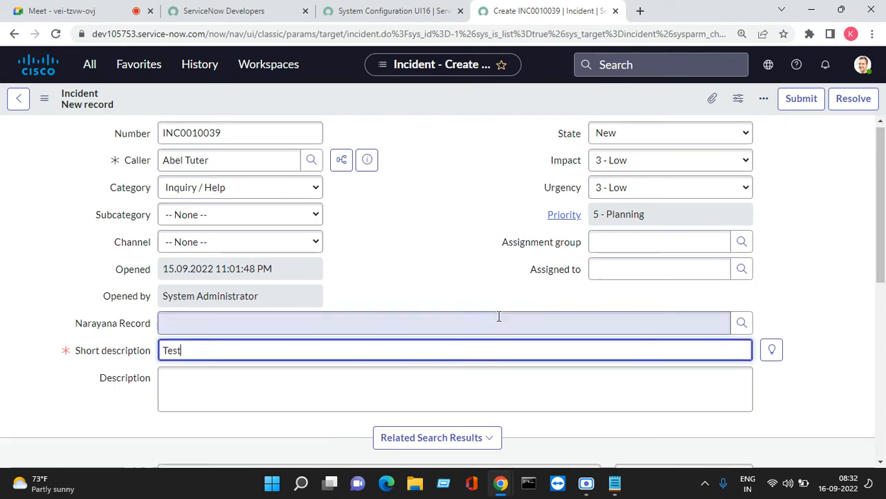
pyautogui.click(802, 99)
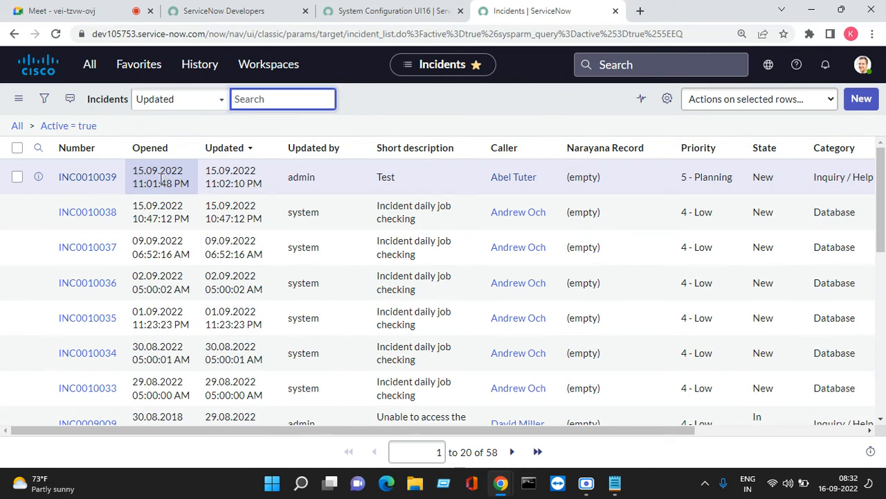
# - Compare INC0010039's Opened time against the system clock, then go back to System Configuration
pyautogui.click(428, 107)
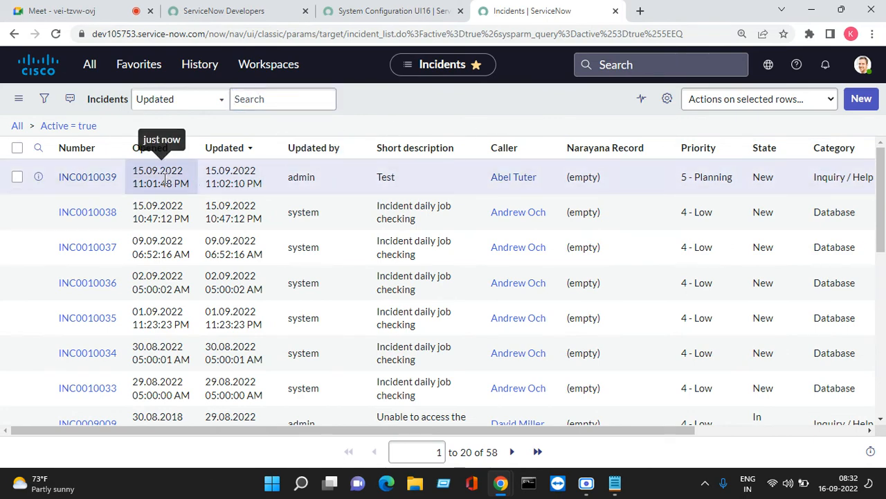
pyautogui.moveTo(133, 171); pyautogui.dragTo(183, 167)
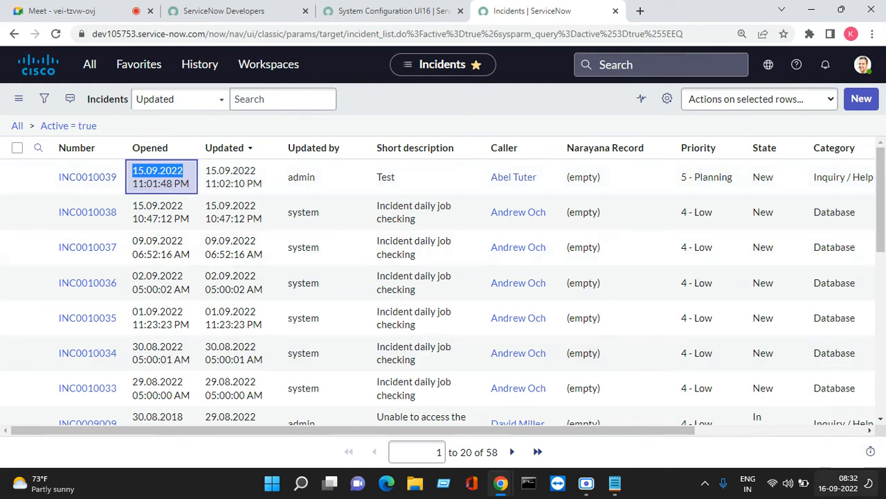
pyautogui.click(837, 488)
pyautogui.click(846, 490)
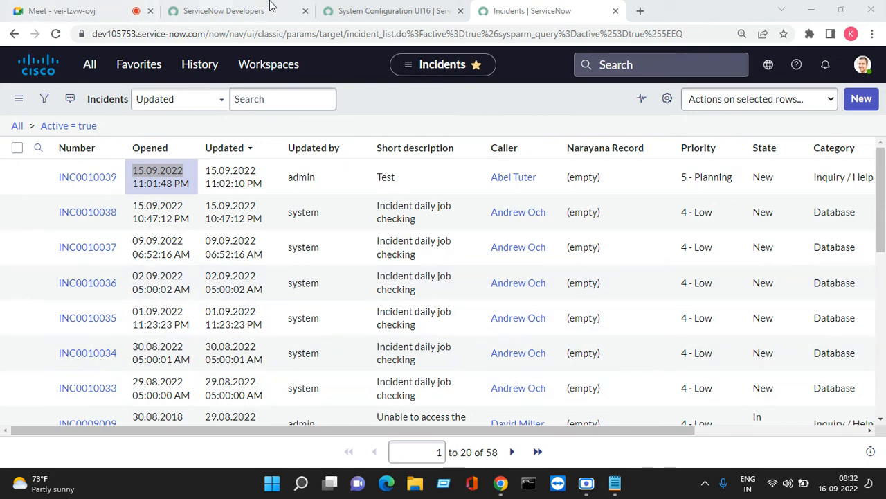
pyautogui.click(367, 6)
pyautogui.scroll(-2, 142, 311)
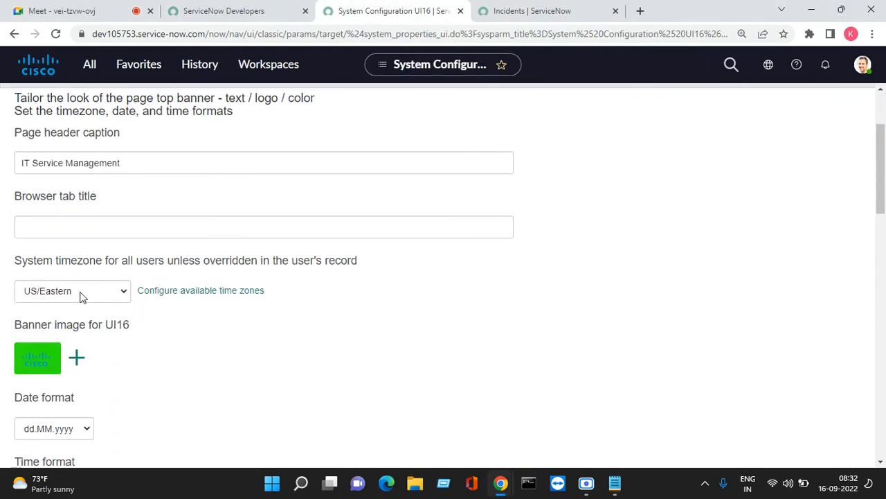
# - Change the system timezone to US/Central and save
pyautogui.click(80, 296)
pyautogui.click(81, 262)
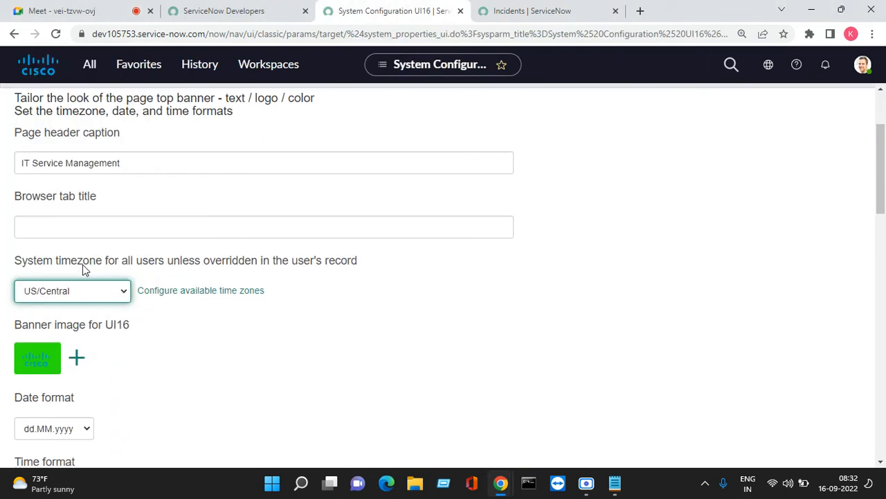
pyautogui.scroll(2, 835, 169)
pyautogui.click(852, 201)
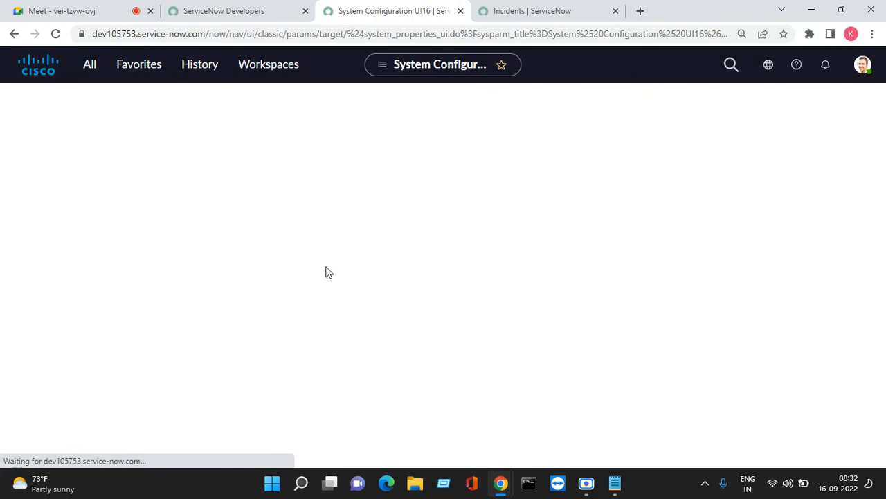
# - Reload the Incidents list so INC0010039 shows opened 15.09.2022 10:01:48 PM
pyautogui.scroll(-5, 416, 244)
pyautogui.scroll(5, 305, 262)
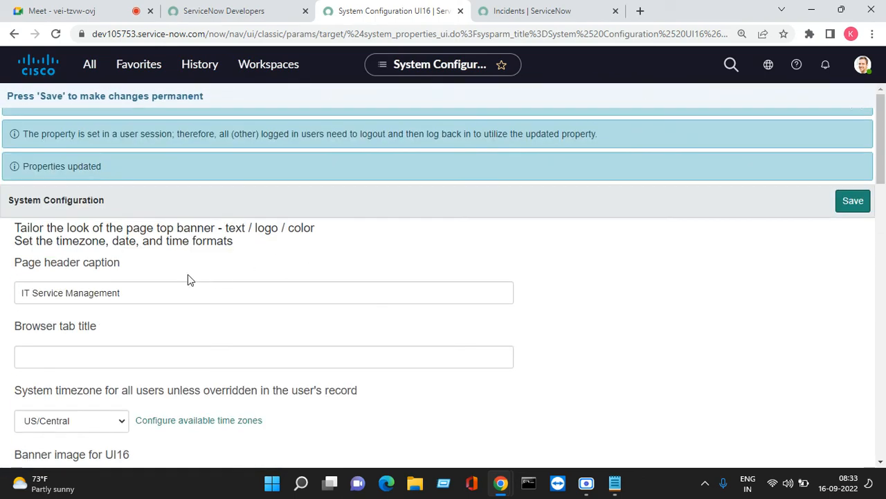
pyautogui.scroll(-1, 145, 287)
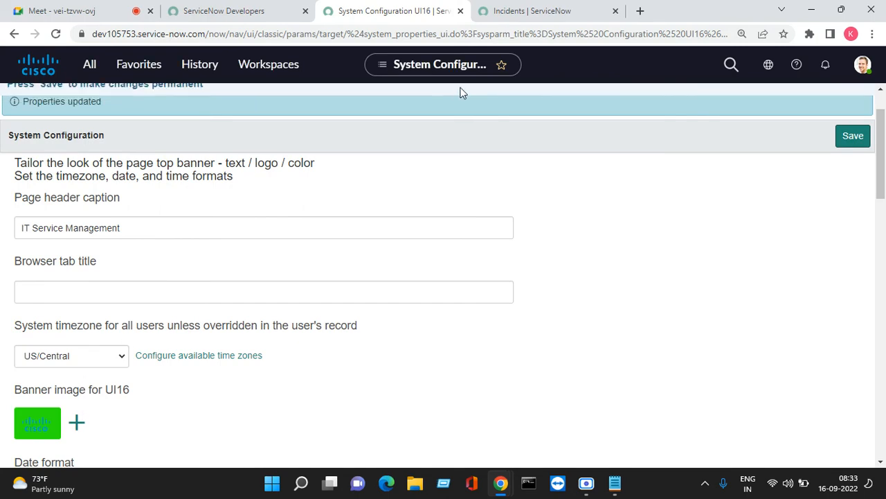
pyautogui.click(509, 12)
pyautogui.click(58, 36)
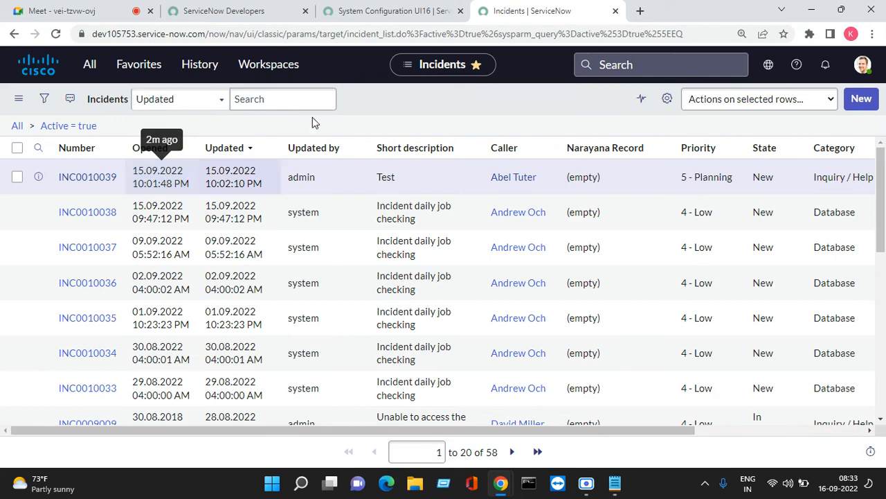
# - Set the system timezone back to IST in System Configuration and save
pyautogui.click(385, 11)
pyautogui.click(97, 358)
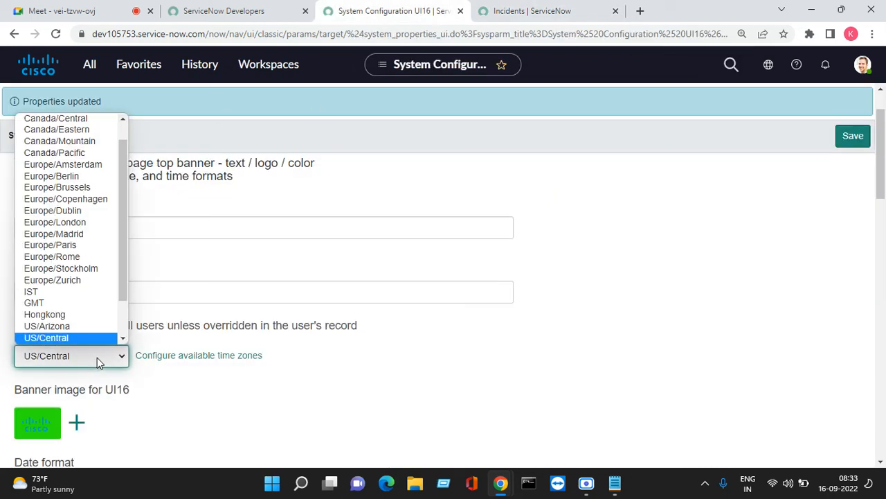
pyautogui.click(63, 292)
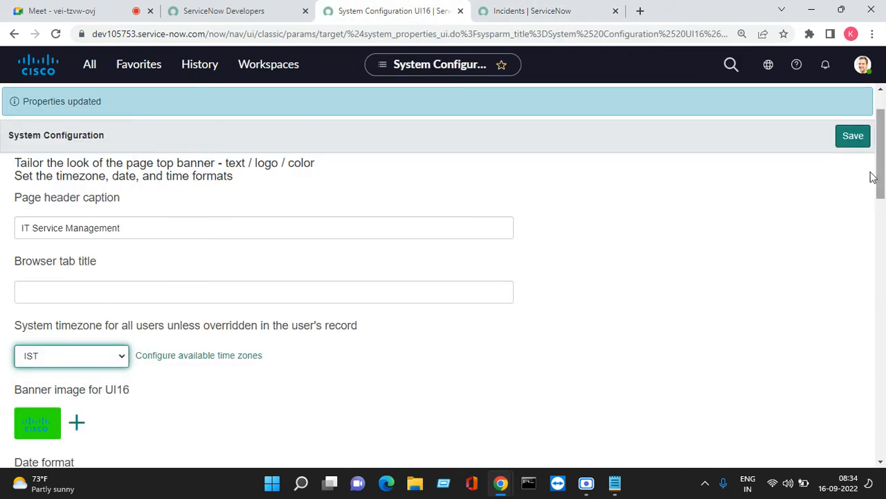
pyautogui.click(853, 137)
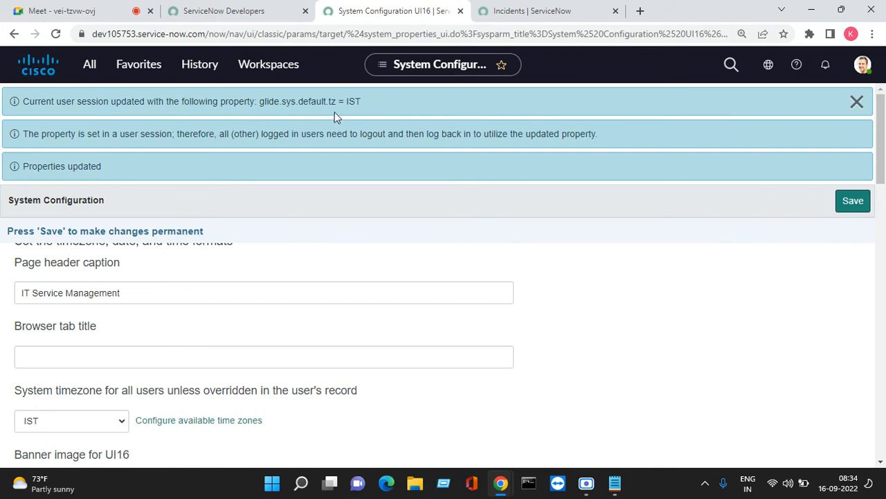
# - Refresh the Incidents list so Opened and Updated times show in IST, then return to System Configuration
pyautogui.click(532, 11)
pyautogui.click(18, 98)
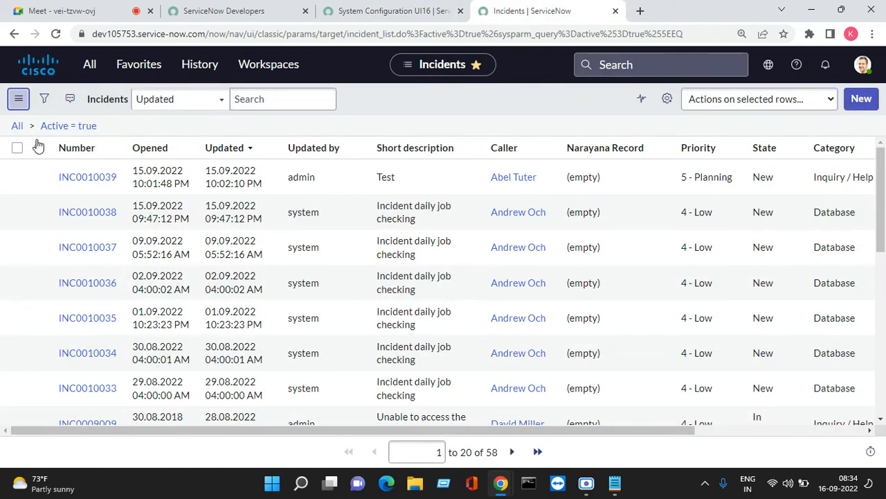
pyautogui.click(70, 174)
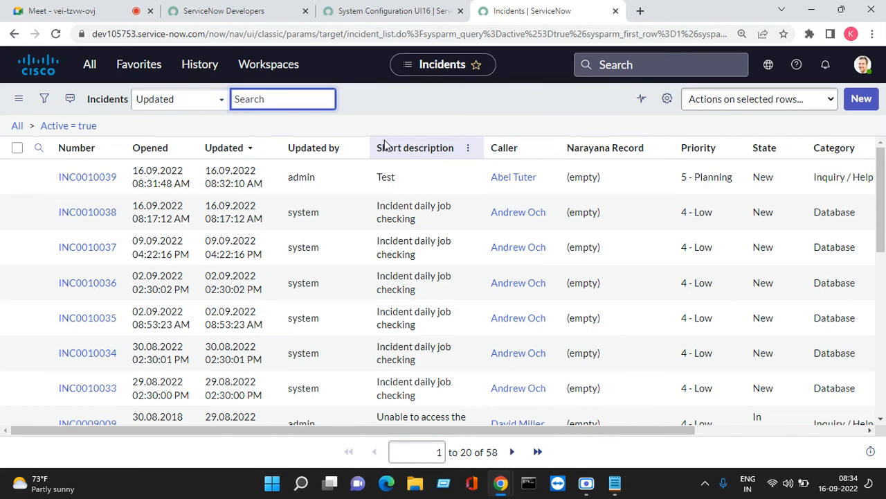
pyautogui.click(392, 8)
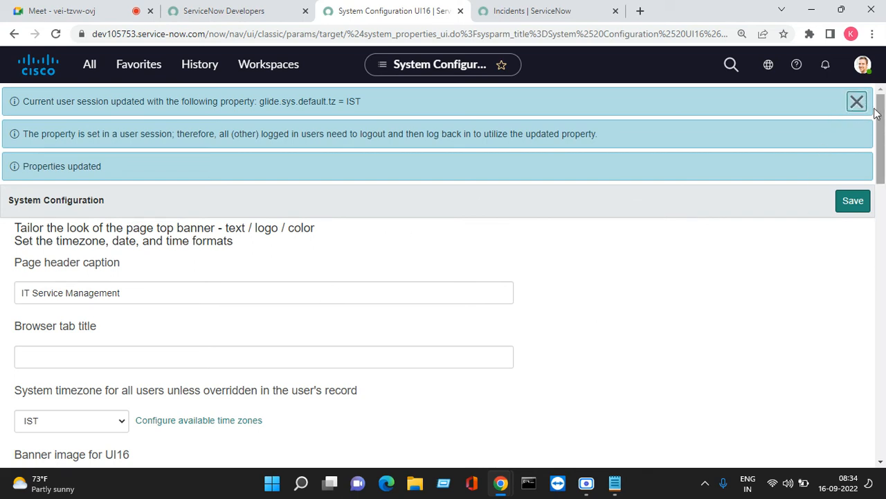
# - Locate the Date format setting and compare it against the current incident list dates
pyautogui.scroll(-3, 414, 301)
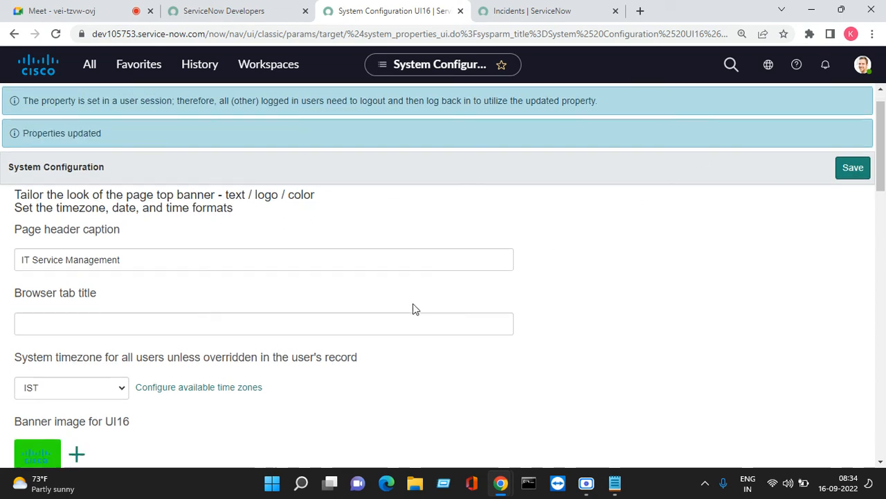
pyautogui.scroll(-2, 415, 284)
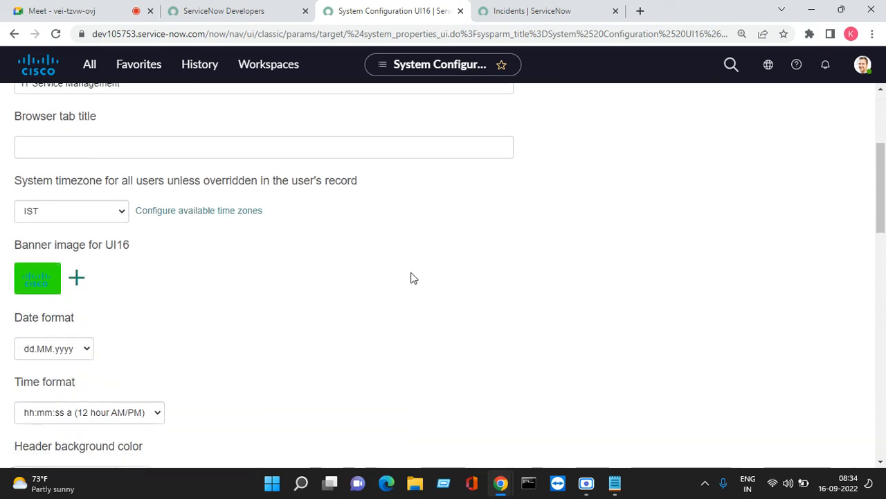
pyautogui.scroll(-1, 418, 269)
pyautogui.scroll(3, 418, 267)
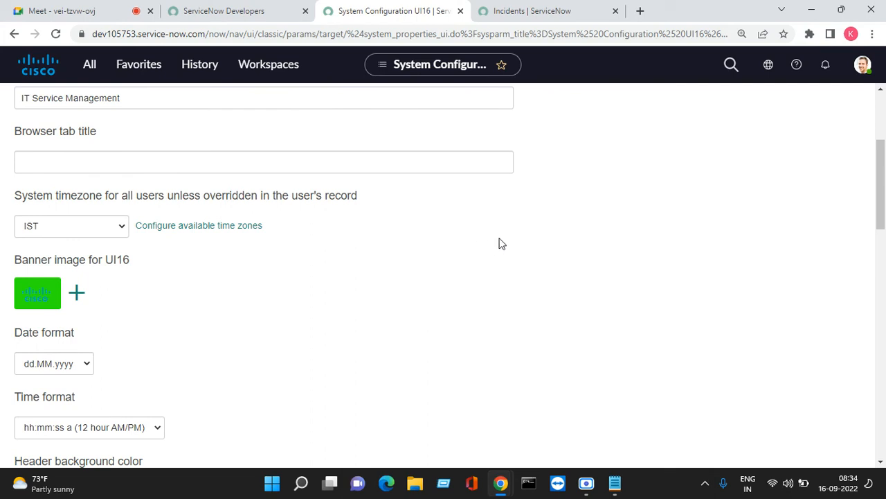
pyautogui.scroll(-1, 207, 298)
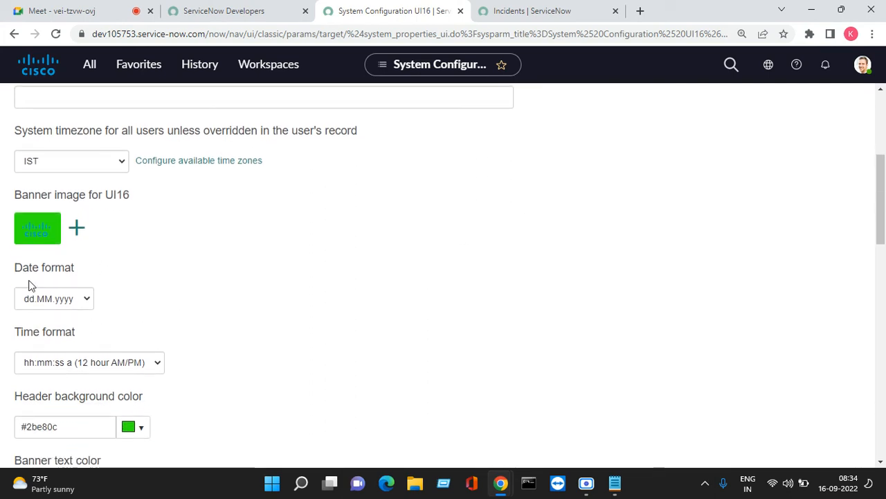
pyautogui.moveTo(23, 271); pyautogui.dragTo(79, 274)
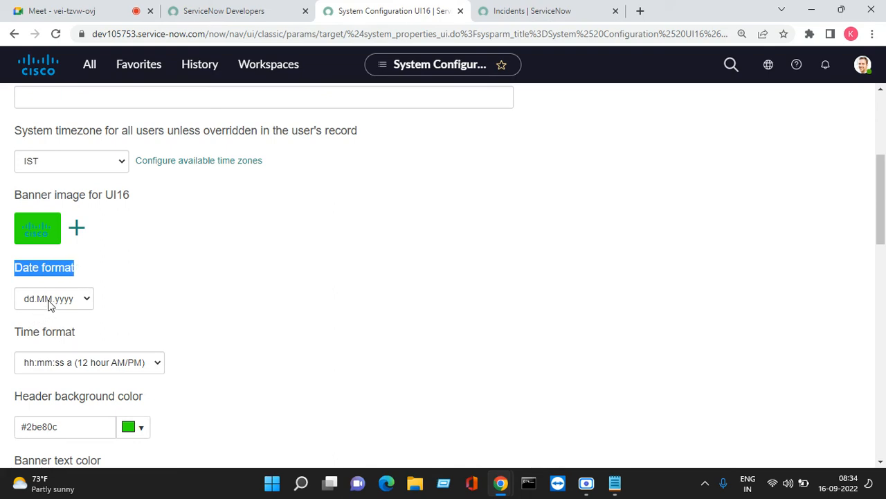
pyautogui.click(562, 12)
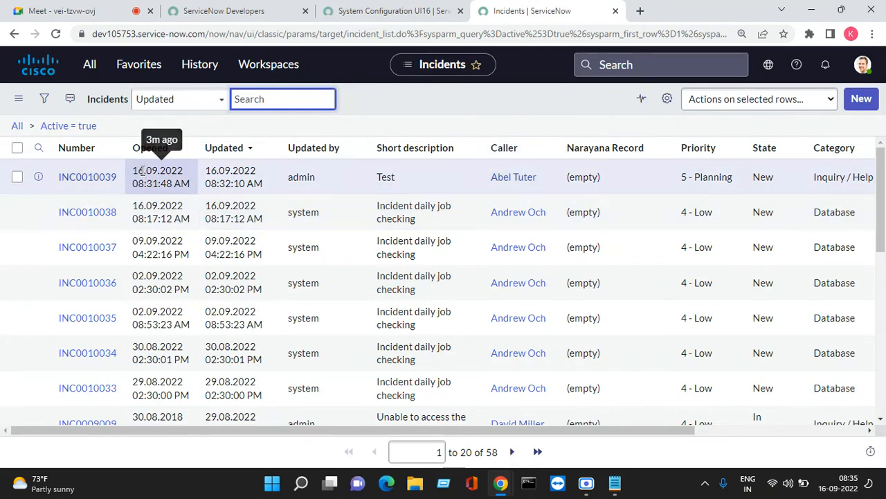
pyautogui.click(361, 20)
# - Select yyyy-MM-dd as the system date format and save it
pyautogui.click(86, 299)
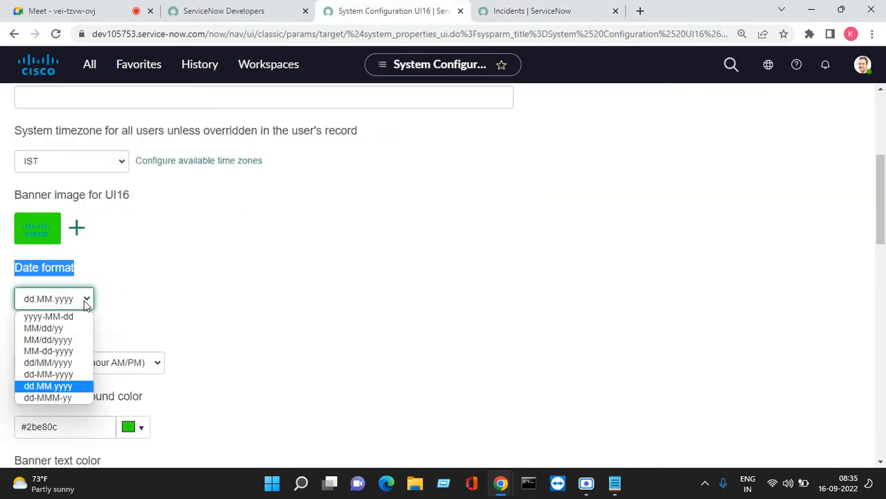
pyautogui.click(49, 315)
pyautogui.scroll(-2, 138, 319)
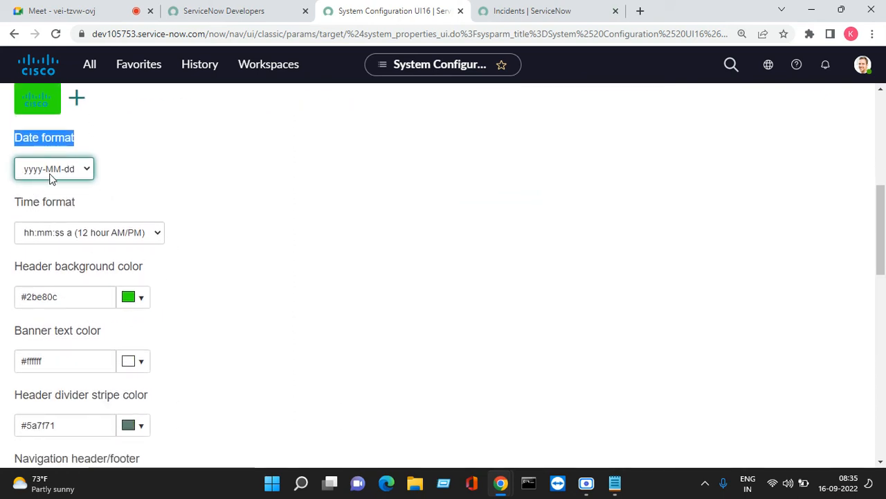
pyautogui.scroll(6, 63, 177)
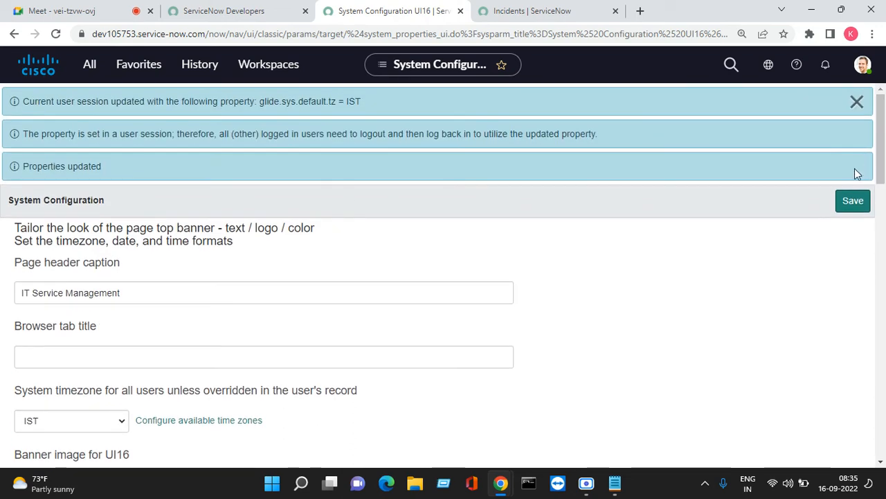
pyautogui.click(852, 205)
pyautogui.click(856, 105)
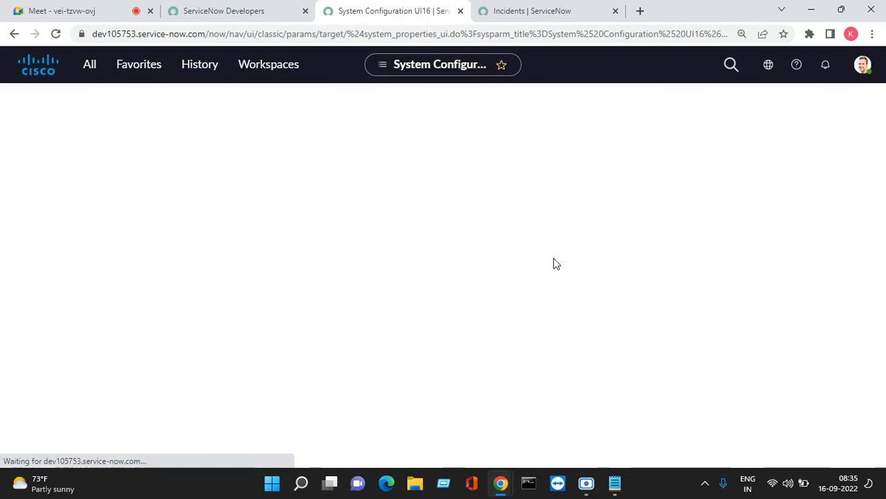
# - Refresh the Incidents list so INC0010039 shows 2022-09-16, then return to System Configuration
pyautogui.click(531, 9)
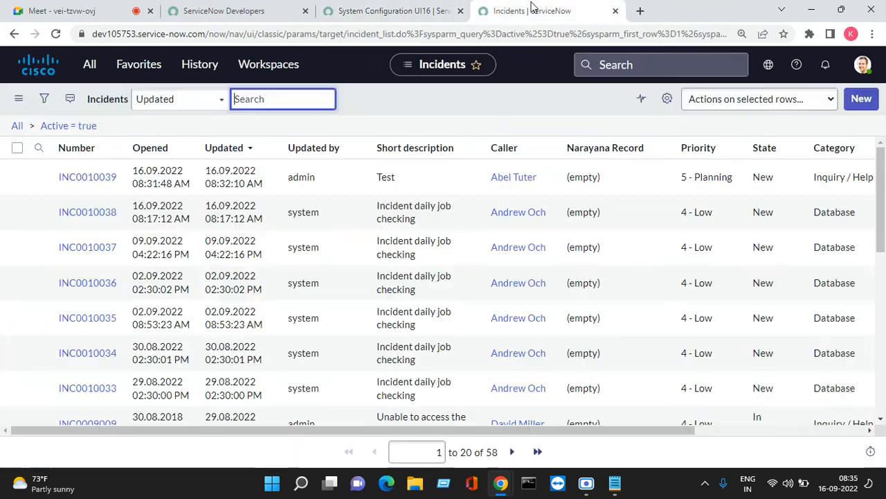
pyautogui.rightClick(417, 101)
pyautogui.click(453, 173)
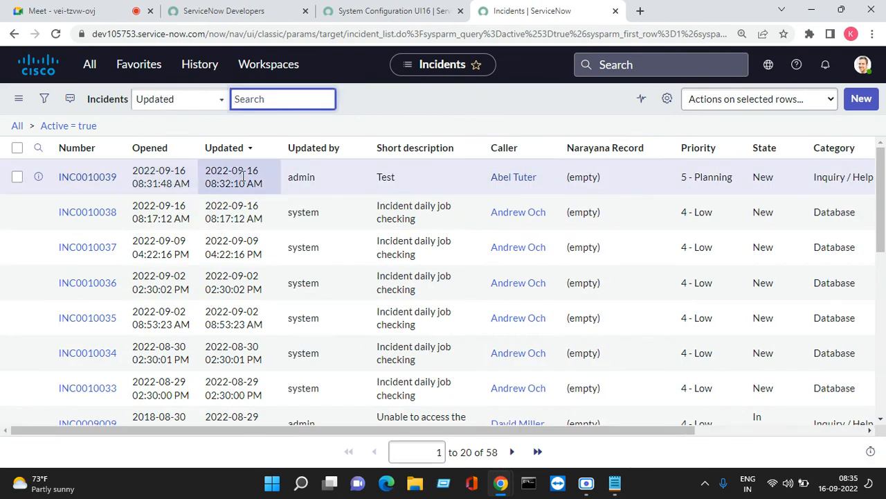
pyautogui.click(378, 11)
pyautogui.scroll(-3, 136, 320)
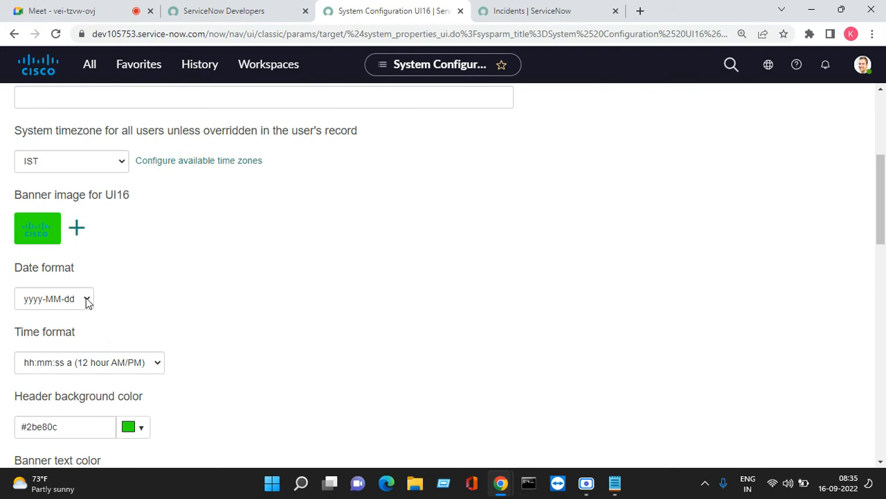
# - Save MM/dd/yy as the date format and refresh the Incidents list
pyautogui.click(88, 300)
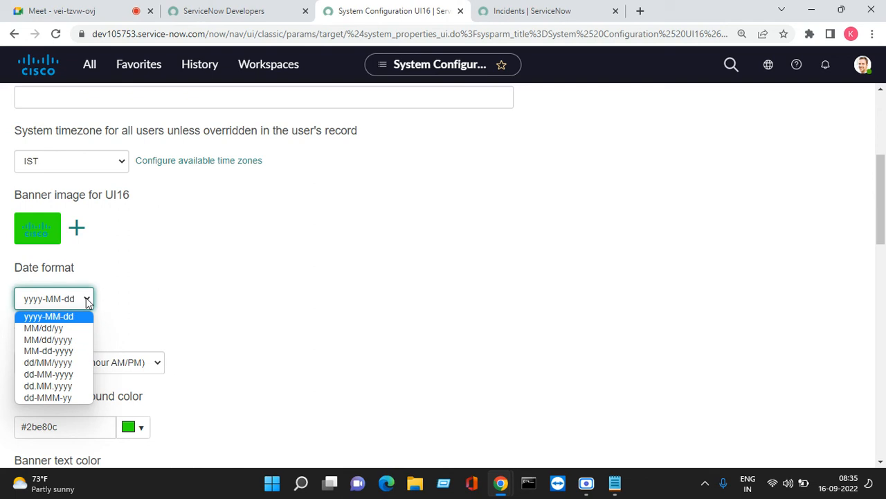
pyautogui.click(68, 330)
pyautogui.click(845, 209)
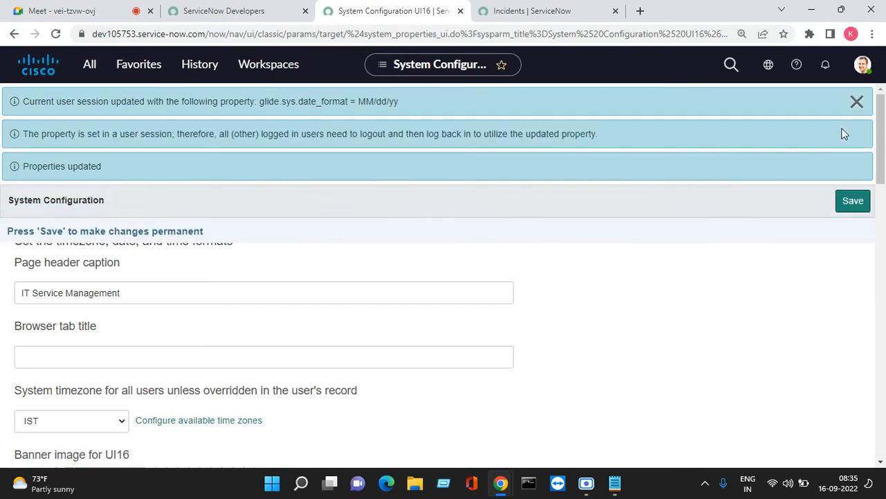
pyautogui.click(554, 13)
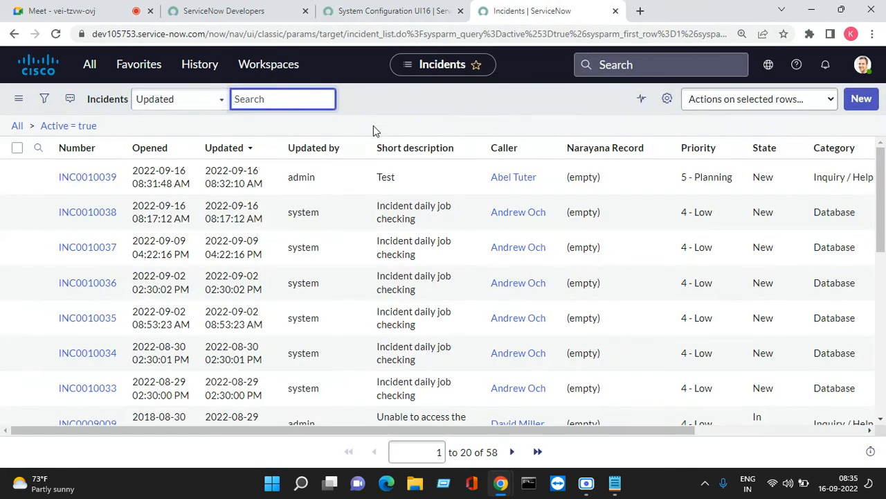
pyautogui.rightClick(377, 97)
pyautogui.click(429, 174)
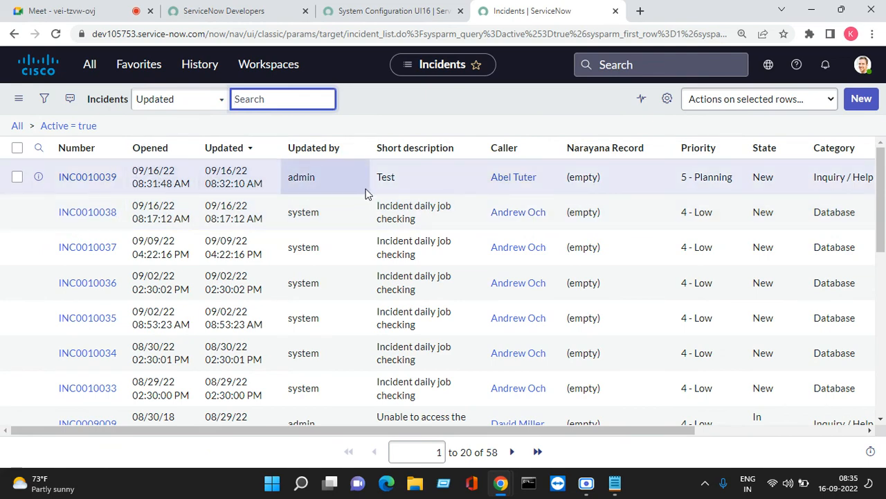
# - Check that incident dates now read 09/16/22, returning to System Configuration afterward
pyautogui.click(356, 20)
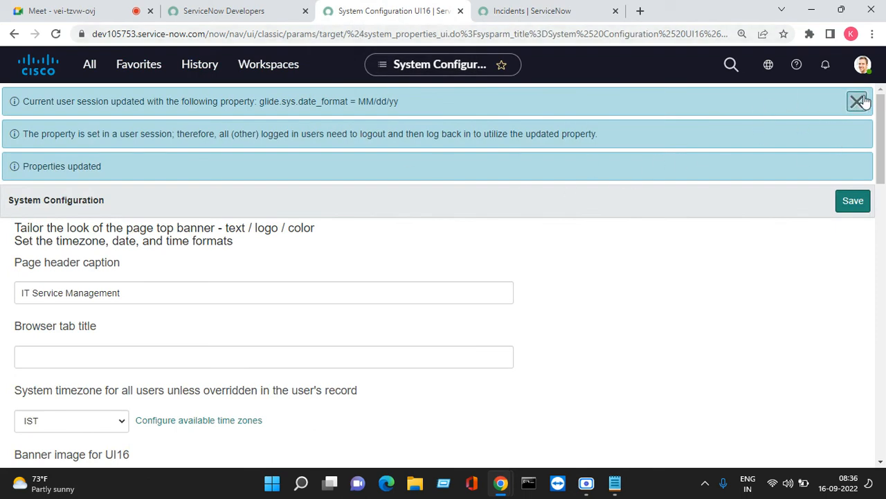
pyautogui.scroll(-3, 270, 317)
pyautogui.scroll(-2, 233, 297)
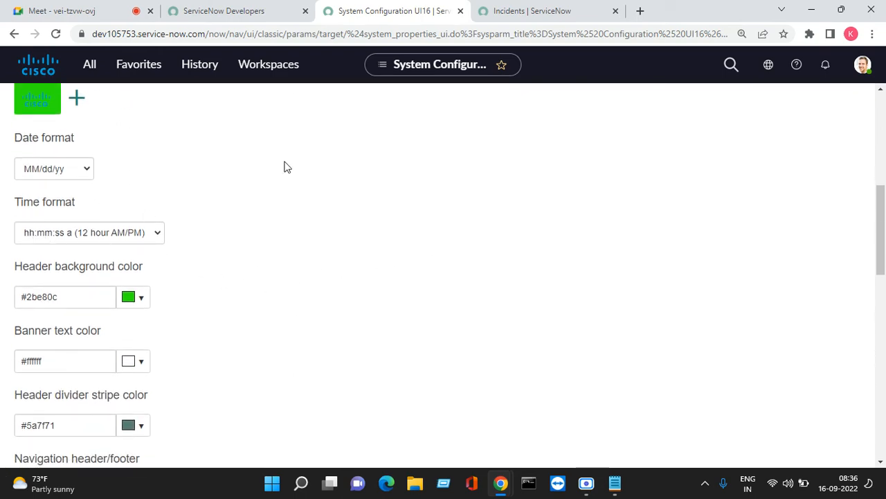
pyautogui.click(498, 14)
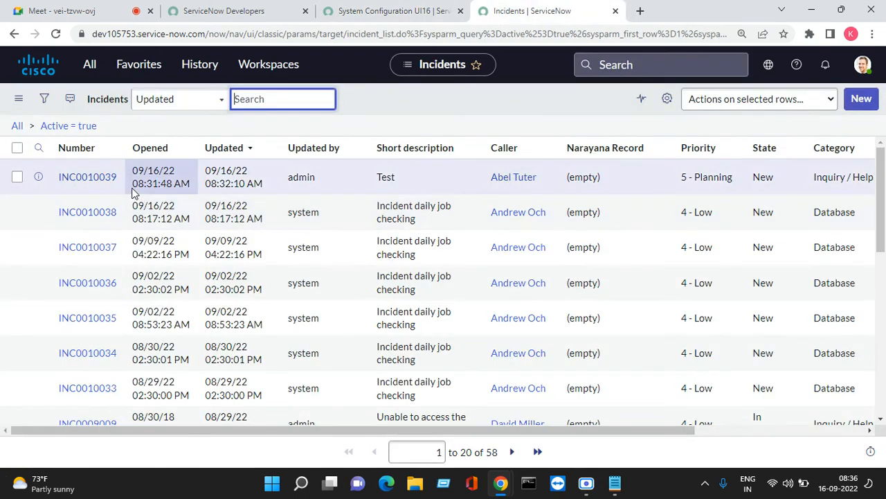
pyautogui.moveTo(134, 189)
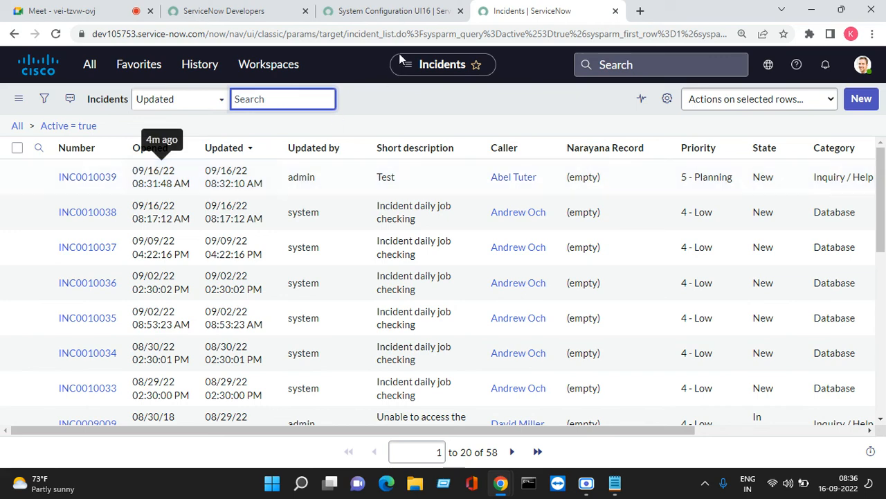
pyautogui.click(408, 11)
pyautogui.scroll(-1, 127, 263)
pyautogui.scroll(1, 145, 241)
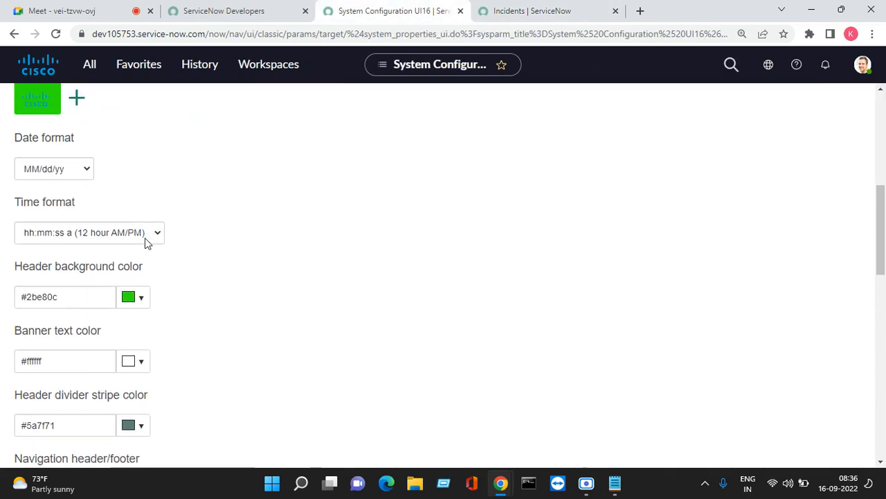
# - Save HH:mm:ss (24 hour) as the time format and refresh the Incidents list
pyautogui.click(156, 234)
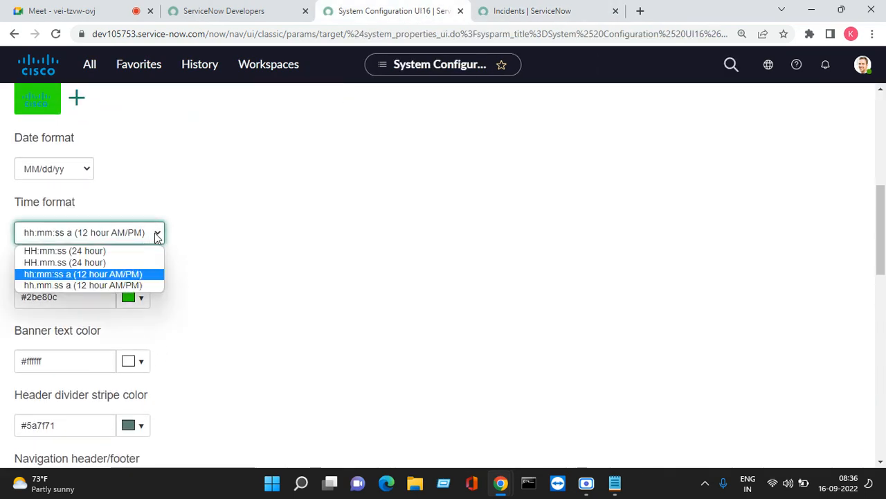
pyautogui.click(102, 254)
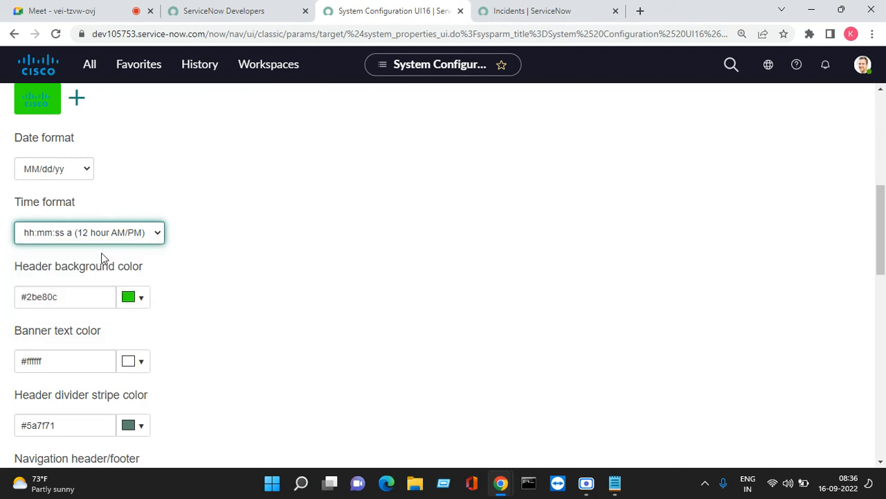
pyautogui.scroll(5, 416, 223)
pyautogui.click(848, 138)
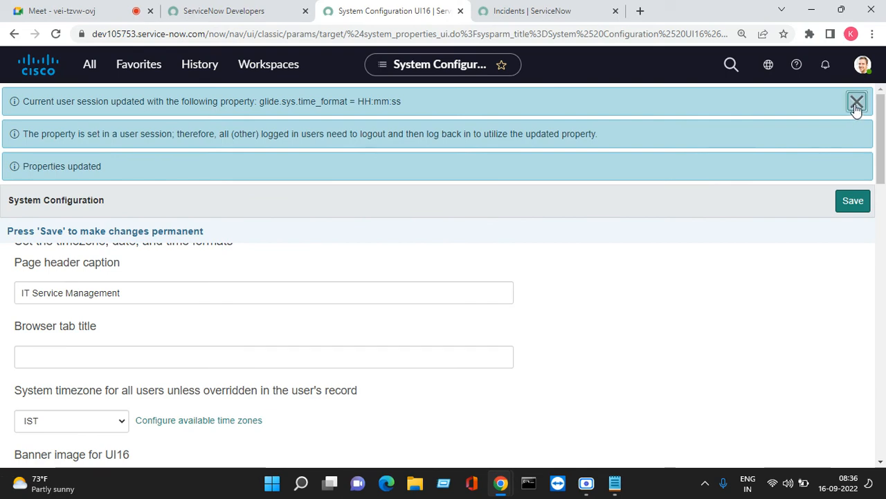
pyautogui.click(554, 11)
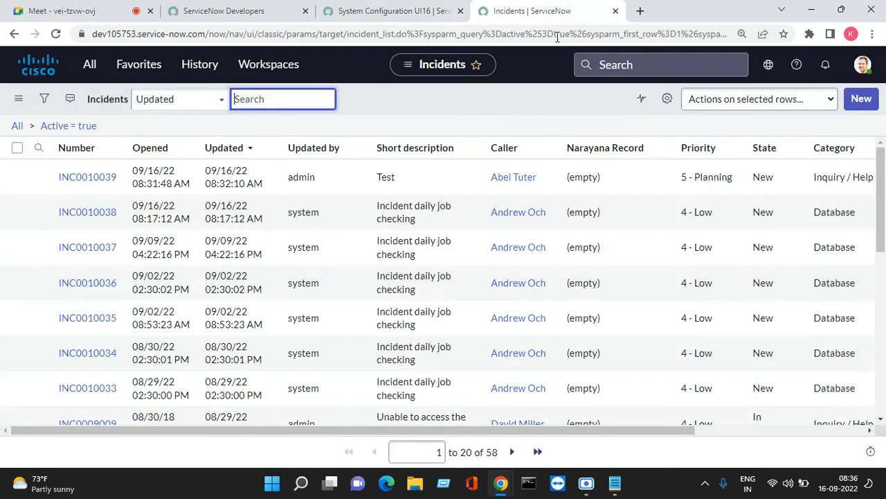
pyautogui.rightClick(428, 99)
pyautogui.click(465, 177)
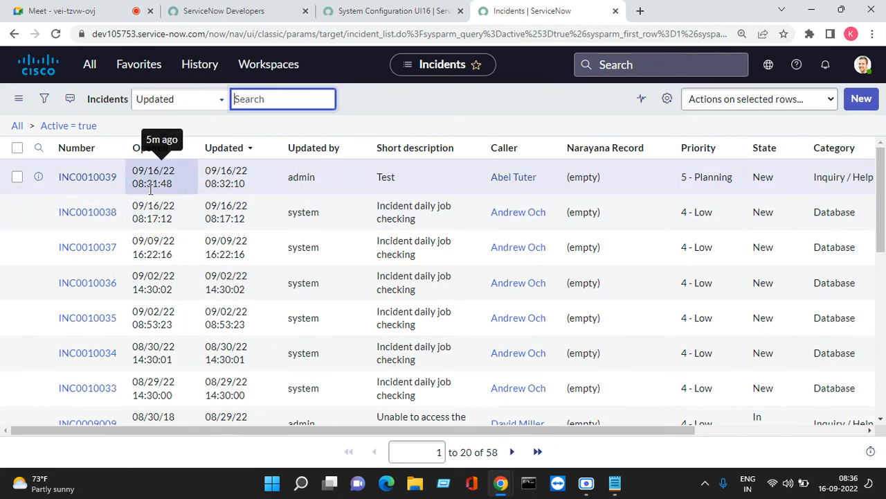
# - Change the time format to dot-separated HH.mm.ss (24 hour) and save it
pyautogui.click(405, 11)
pyautogui.scroll(-5, 194, 297)
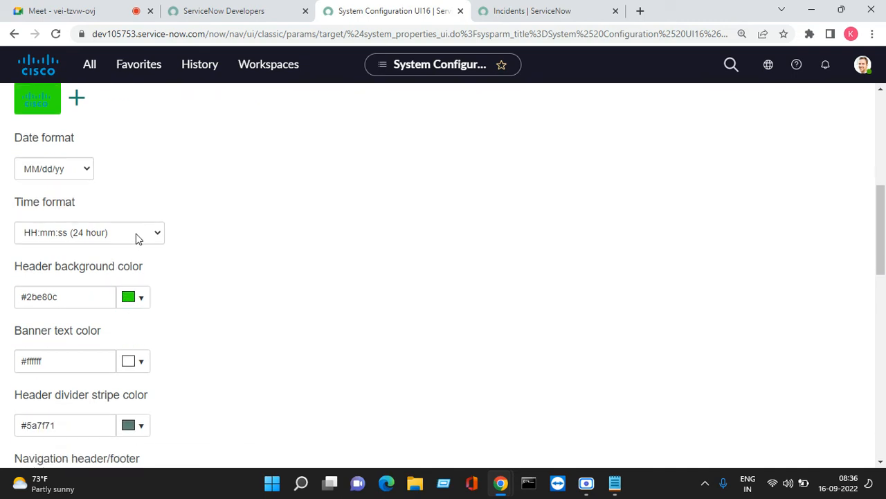
pyautogui.click(135, 236)
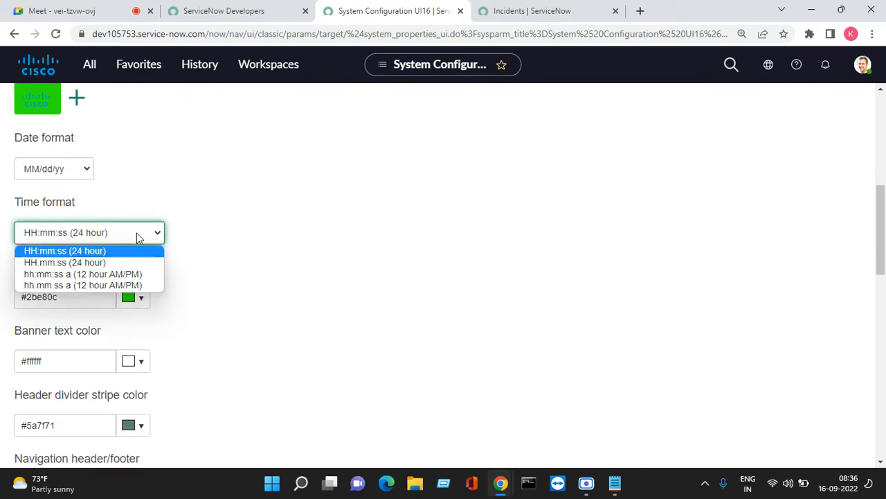
pyautogui.click(109, 264)
pyautogui.scroll(7, 840, 188)
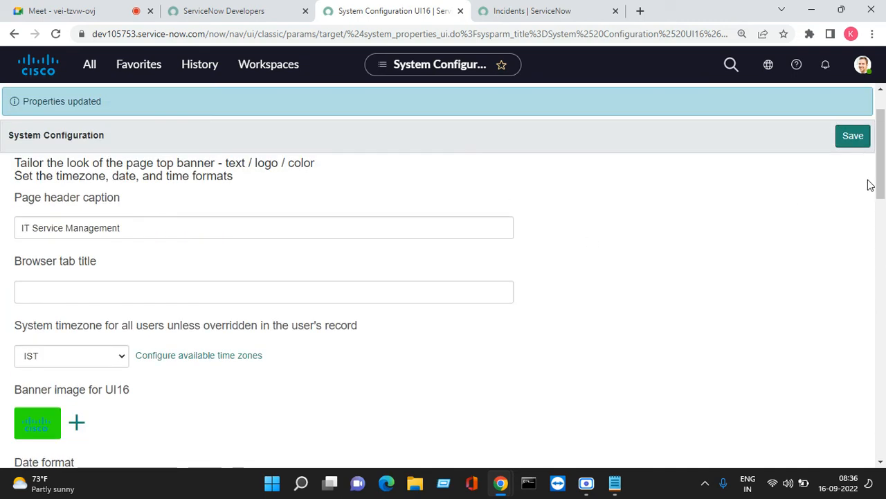
pyautogui.click(851, 201)
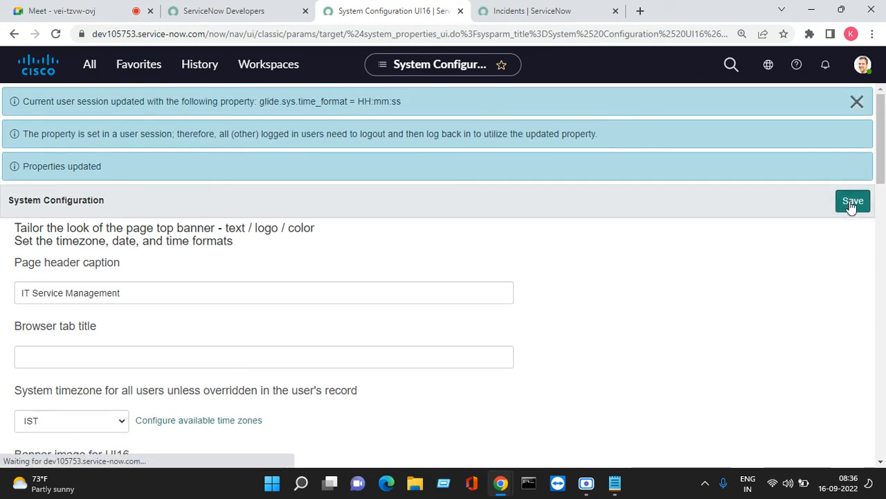
pyautogui.click(546, 16)
pyautogui.rightClick(411, 107)
# - Refresh the Incidents list so INC0010038 shows 09/16/22 08.17.12
pyautogui.click(456, 182)
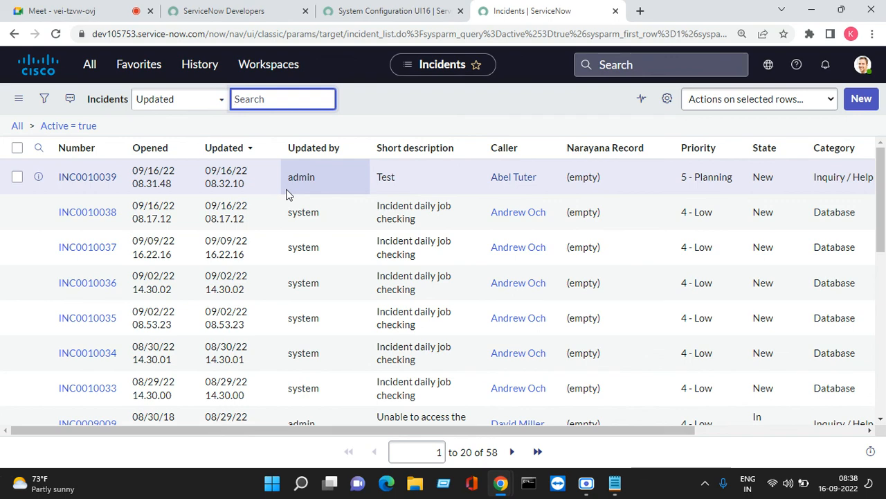
# - Dismiss the time format update message and reload the System Configuration page
pyautogui.click(66, 10)
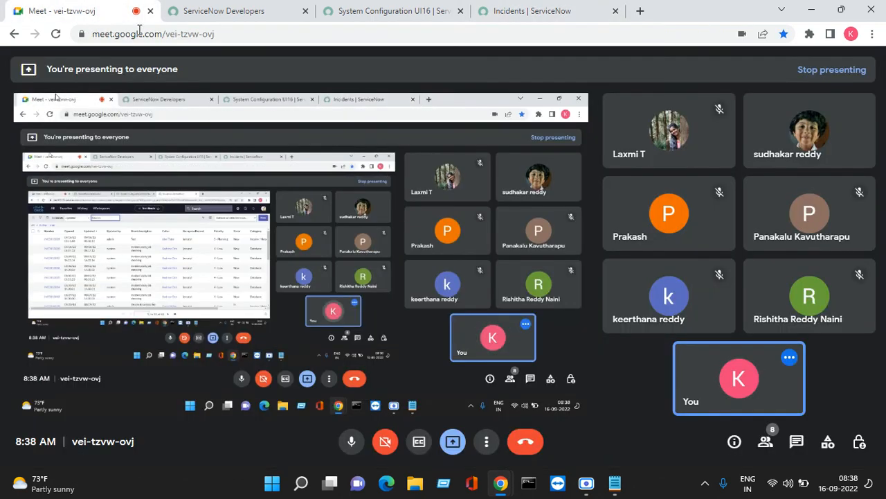
pyautogui.click(433, 12)
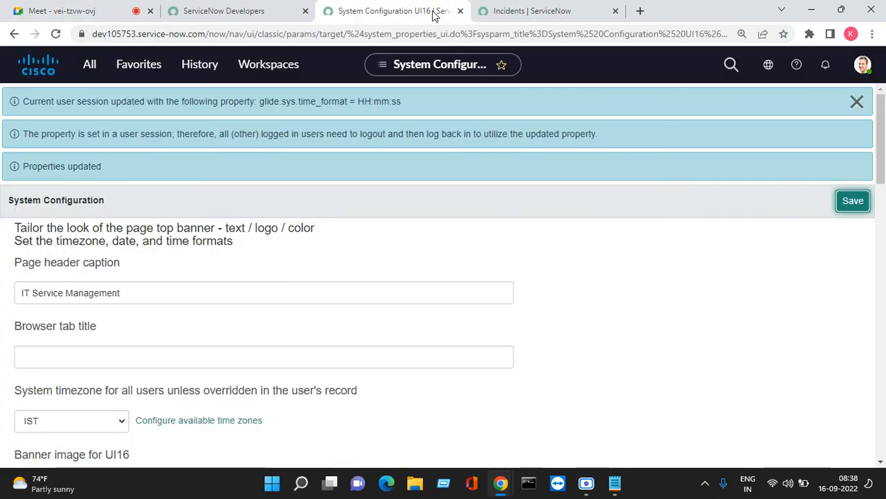
pyautogui.click(857, 102)
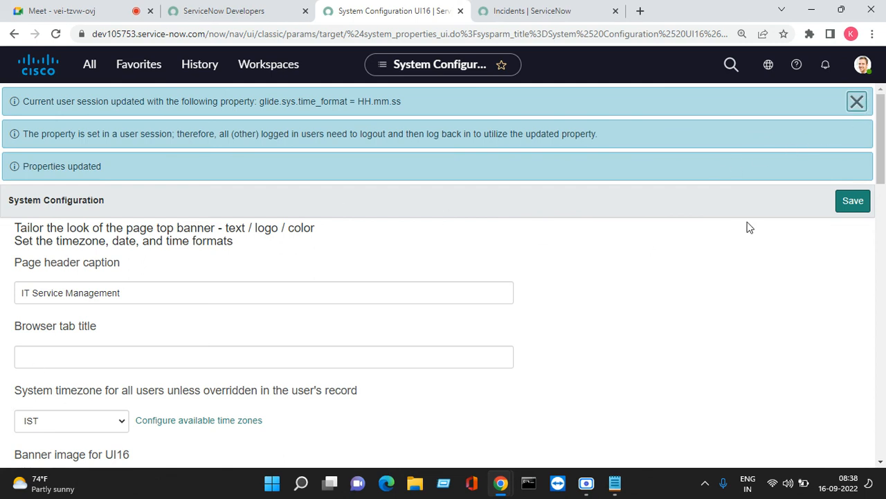
pyautogui.click(231, 12)
pyautogui.click(388, 12)
pyautogui.click(57, 36)
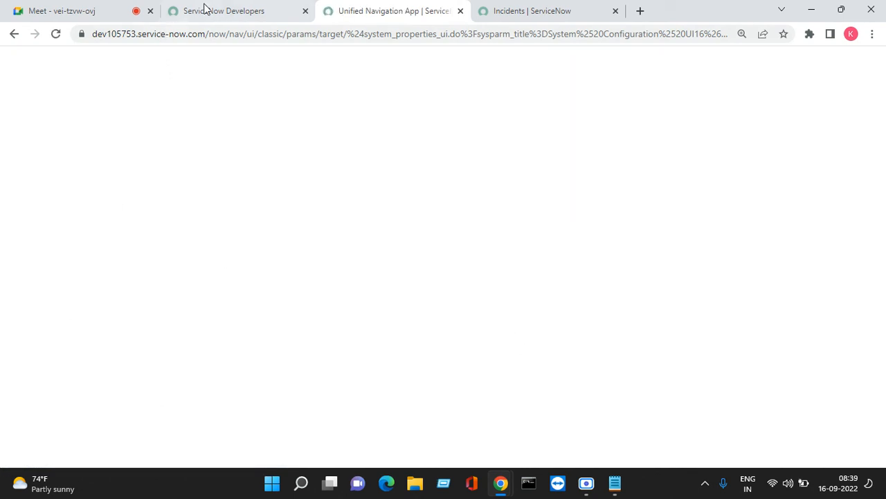
# - Show the ServiceNow Developers welcome page, then bring up the untitled Notepad note
pyautogui.click(208, 11)
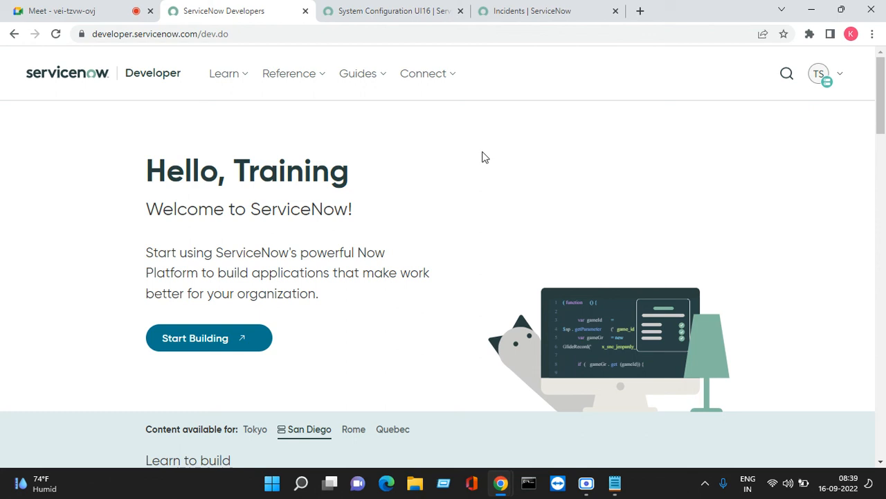
pyautogui.click(408, 9)
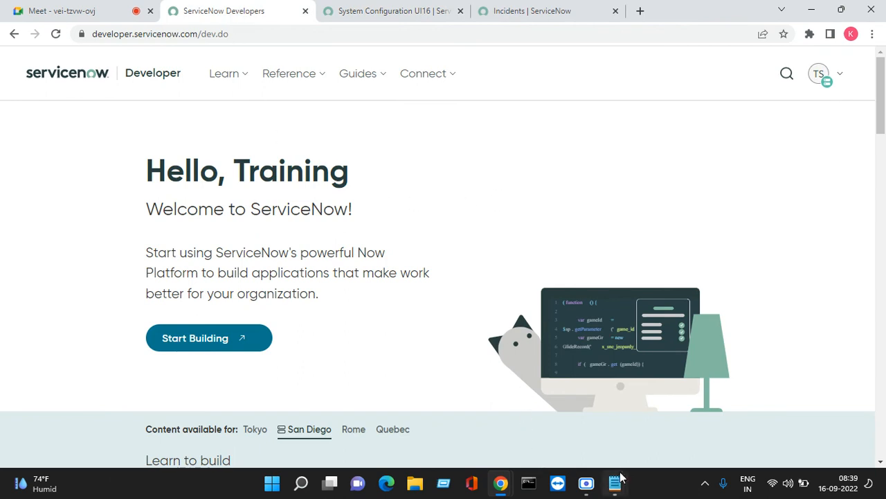
pyautogui.moveTo(615, 483)
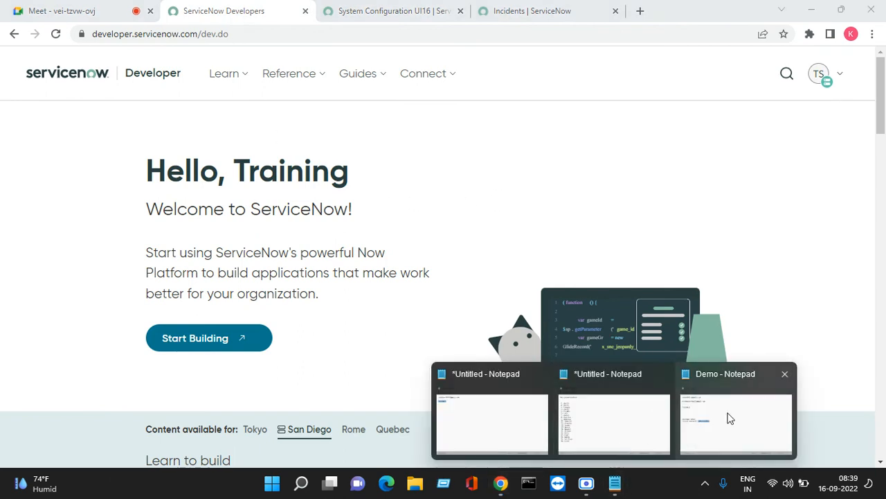
pyautogui.click(517, 409)
# - Copy all the login details from the untitled Notepad note
pyautogui.click(257, 192)
pyautogui.hotkey('ctrl', 'a')
pyautogui.rightClick(166, 165)
pyautogui.click(213, 232)
# - Paste the login e-mail and password on a new line in Demo, save, and minimize both Notepad windows
pyautogui.moveTo(615, 490)
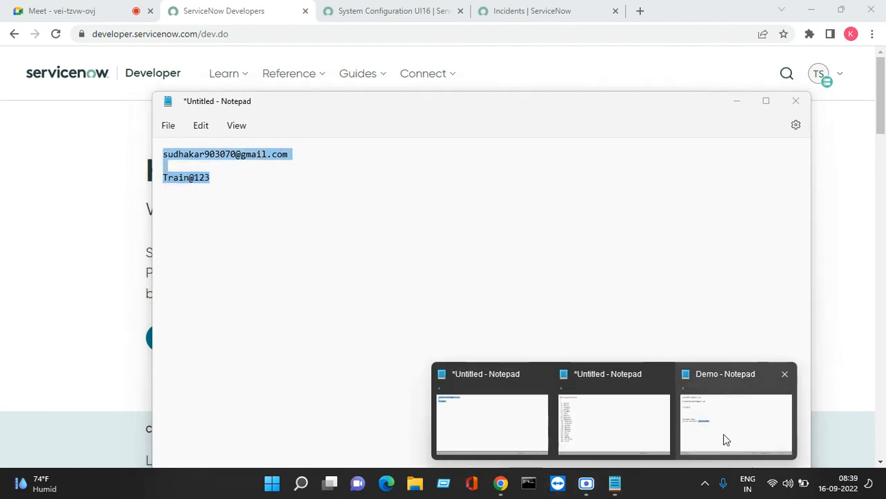
pyautogui.click(722, 441)
pyautogui.click(205, 230)
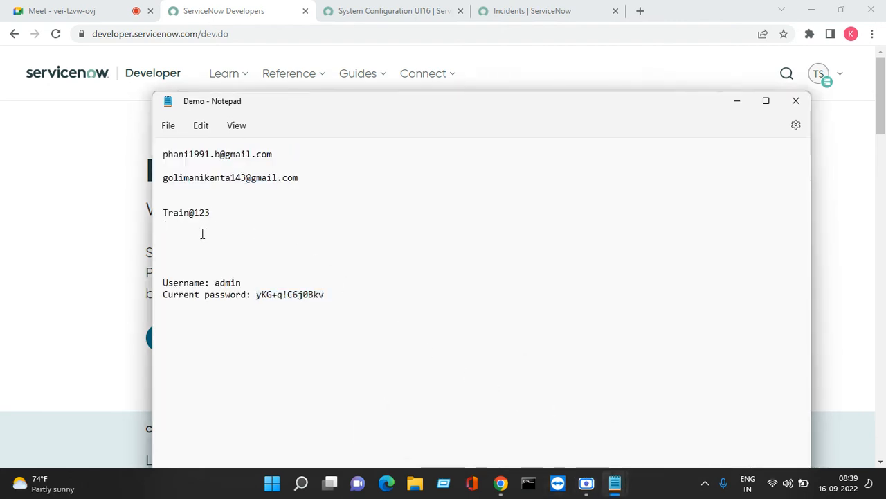
pyautogui.press('Return')
pyautogui.hotkey('ctrl', 'v')
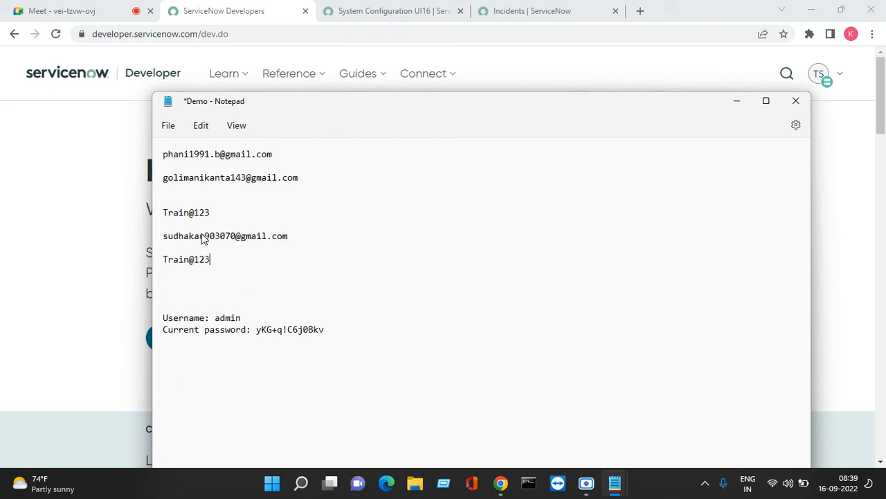
pyautogui.hotkey('ctrl', 's')
pyautogui.click(169, 126)
pyautogui.click(180, 213)
pyautogui.click(738, 105)
pyautogui.click(738, 102)
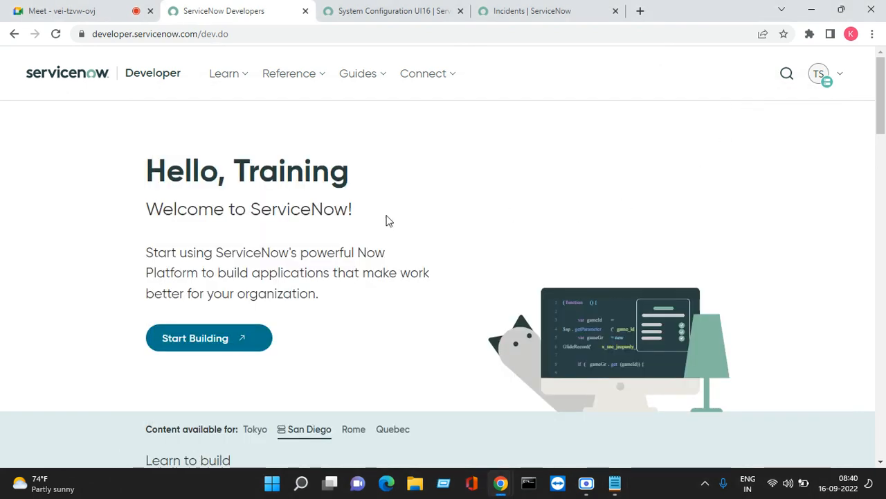
pyautogui.scroll(-3, 329, 332)
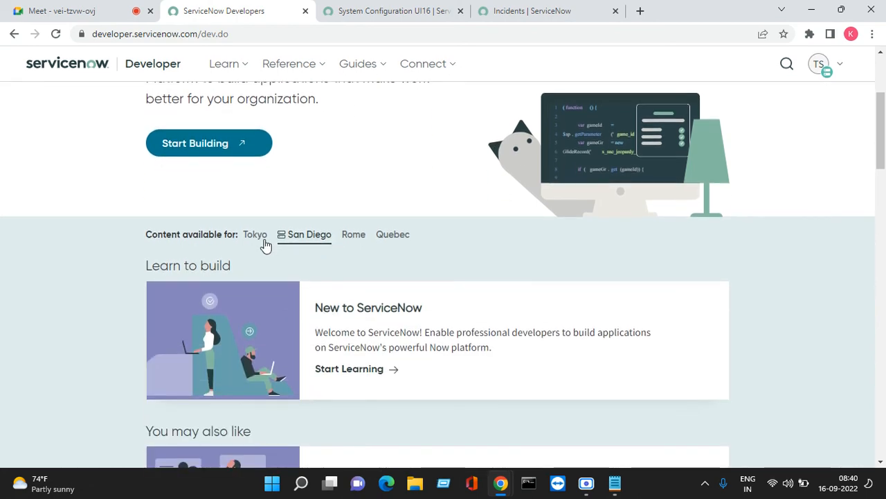
pyautogui.scroll(1, 266, 246)
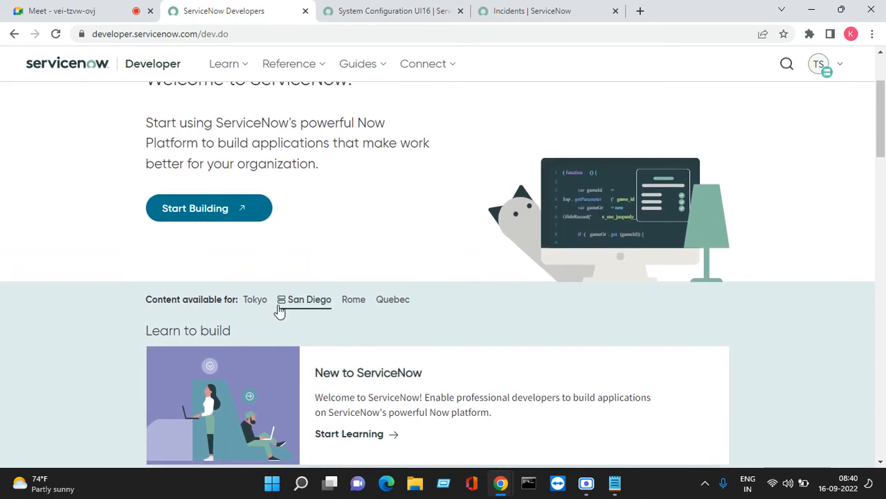
pyautogui.click(829, 65)
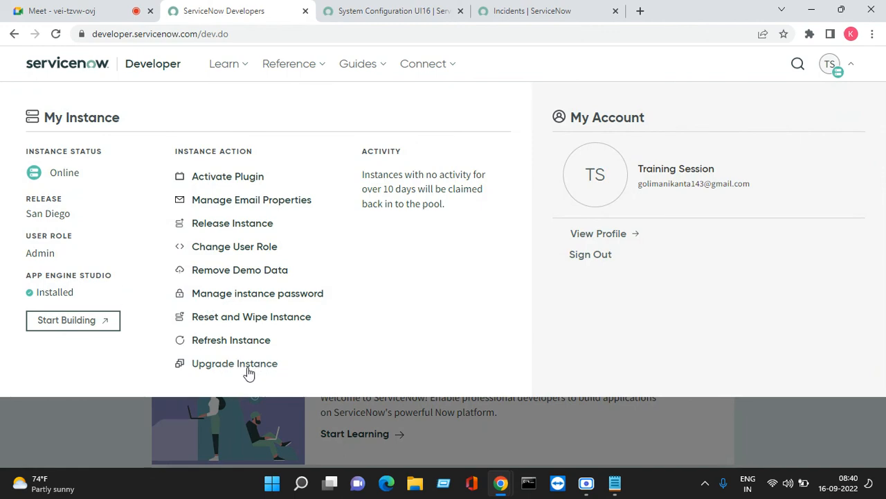
pyautogui.click(562, 397)
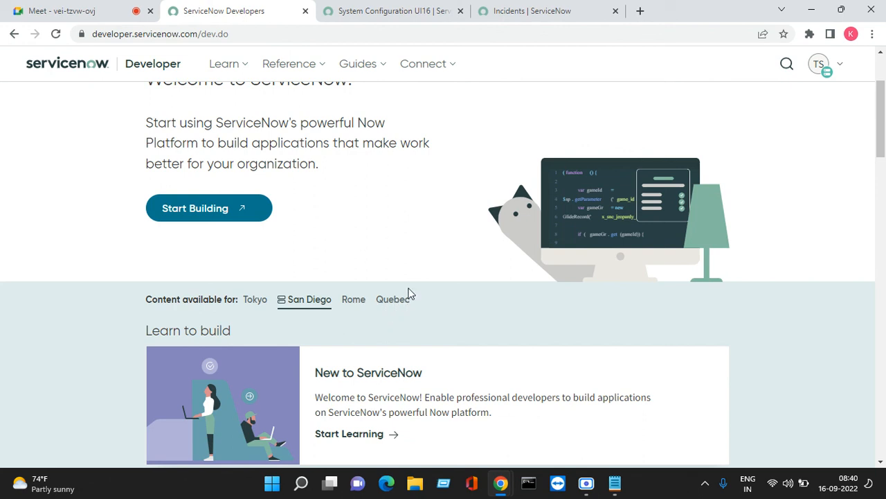
pyautogui.scroll(2, 413, 294)
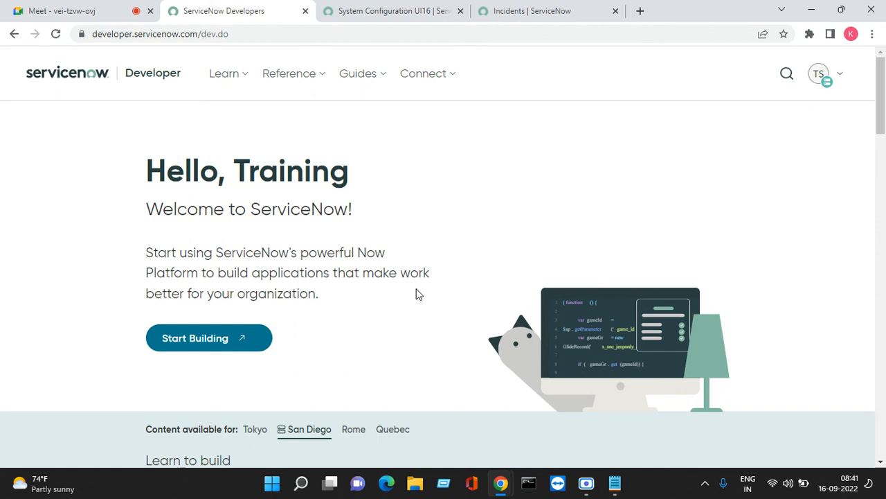
pyautogui.click(584, 491)
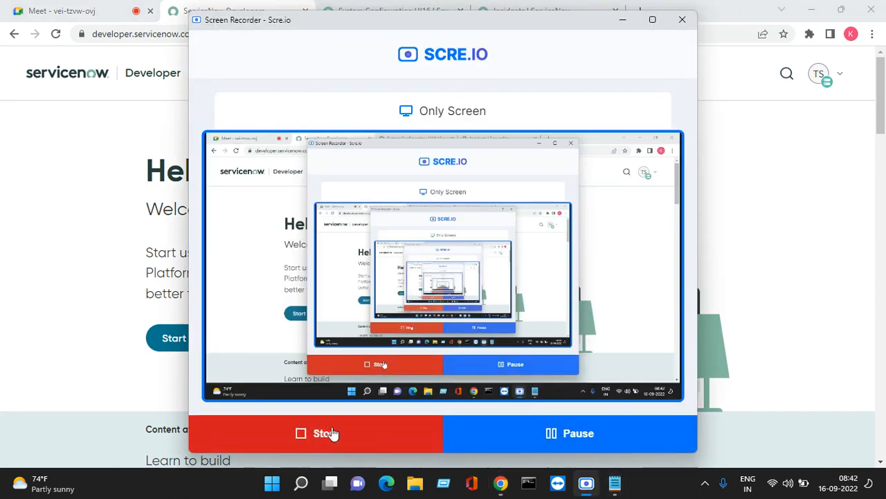